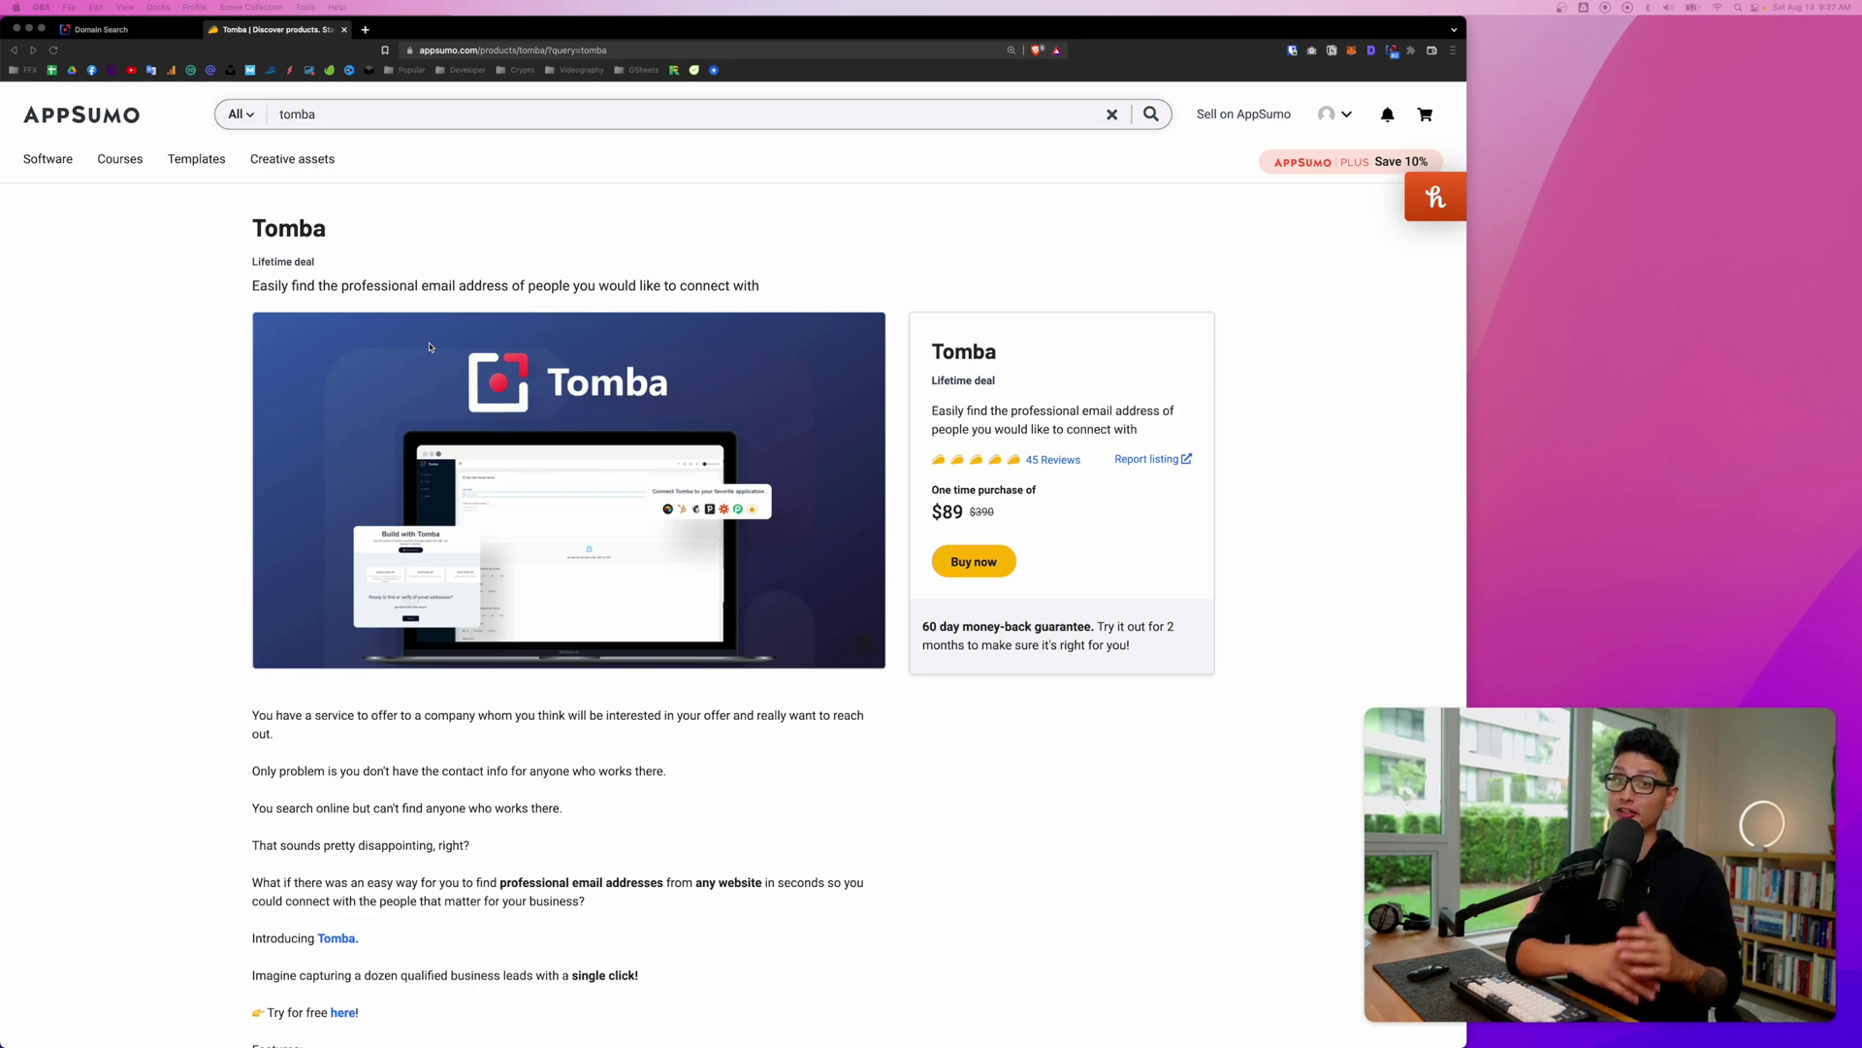
- Highlight the AppSumo tagline about finding professional emails and scroll down the listing
{"action": "left_click", "coordinate": [621, 417]}
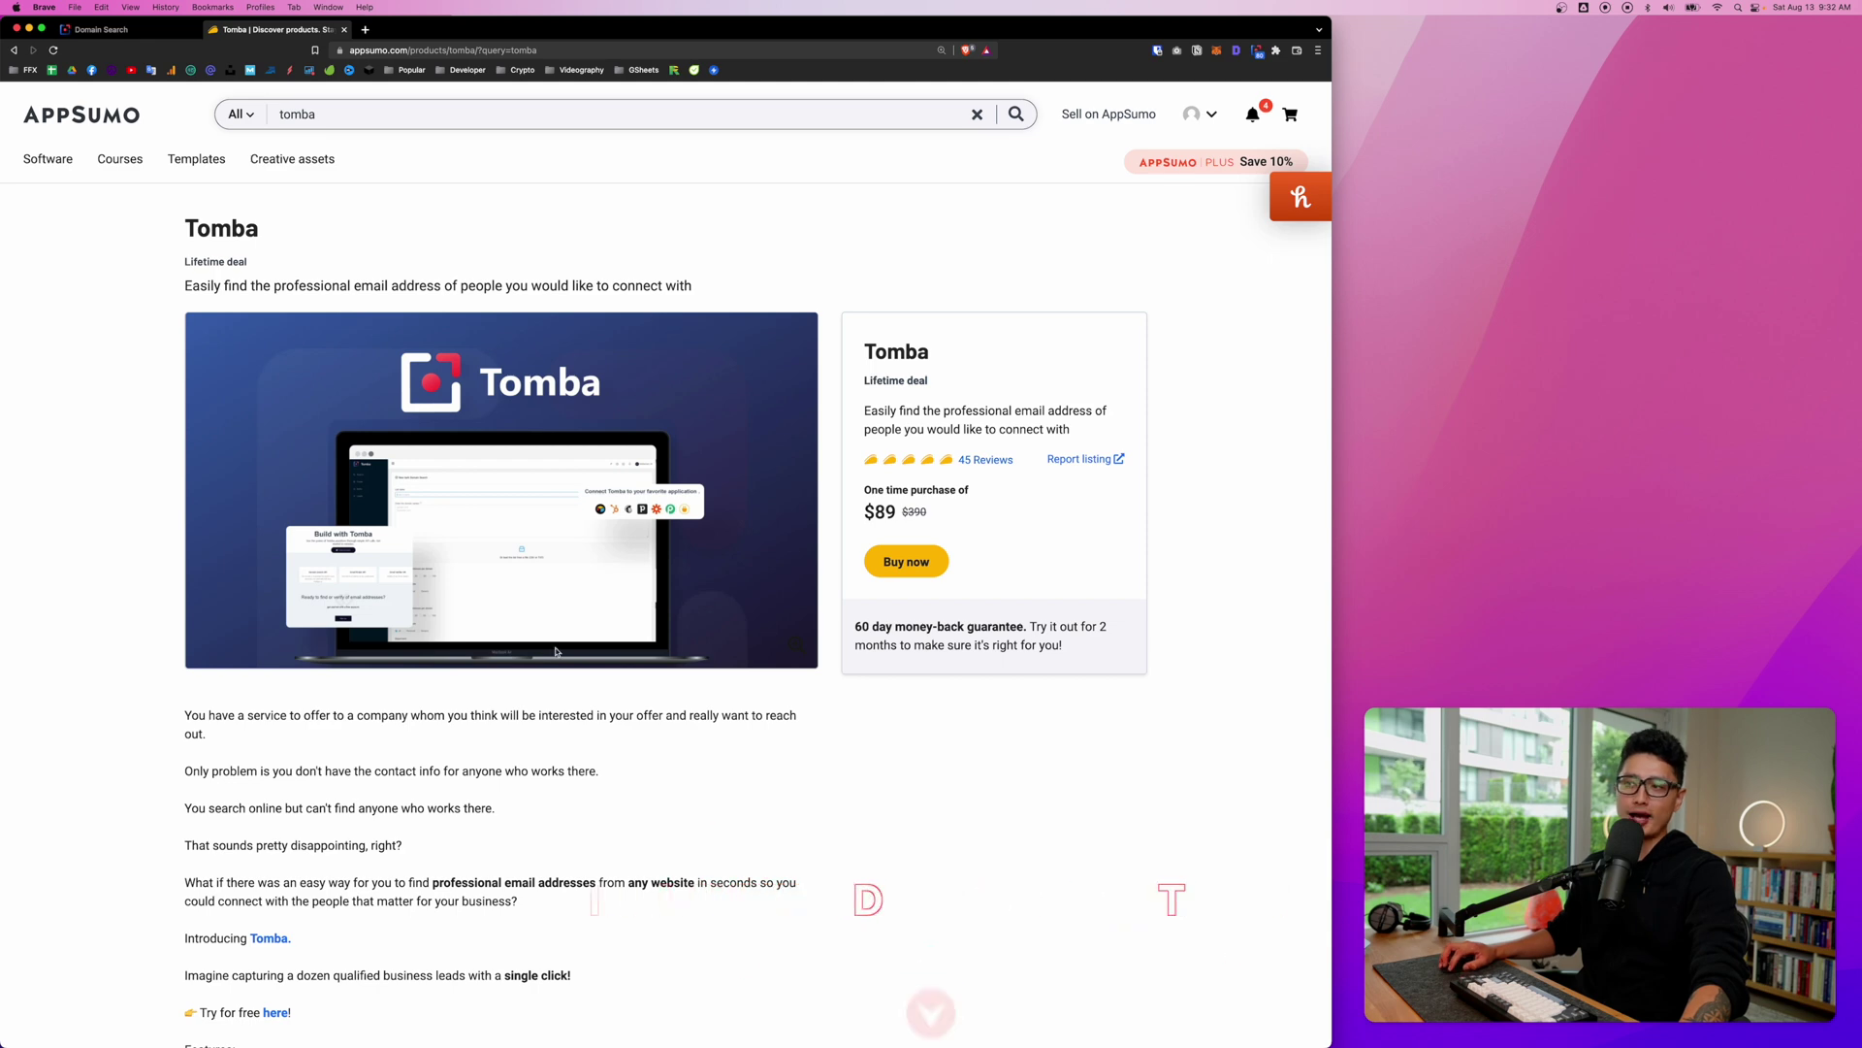
{"action": "mouse_move", "coordinate": [223, 286]}
{"action": "left_mouse_down"}
{"action": "mouse_move", "coordinate": [470, 286]}
{"action": "mouse_move", "coordinate": [729, 327]}
{"action": "left_mouse_up"}
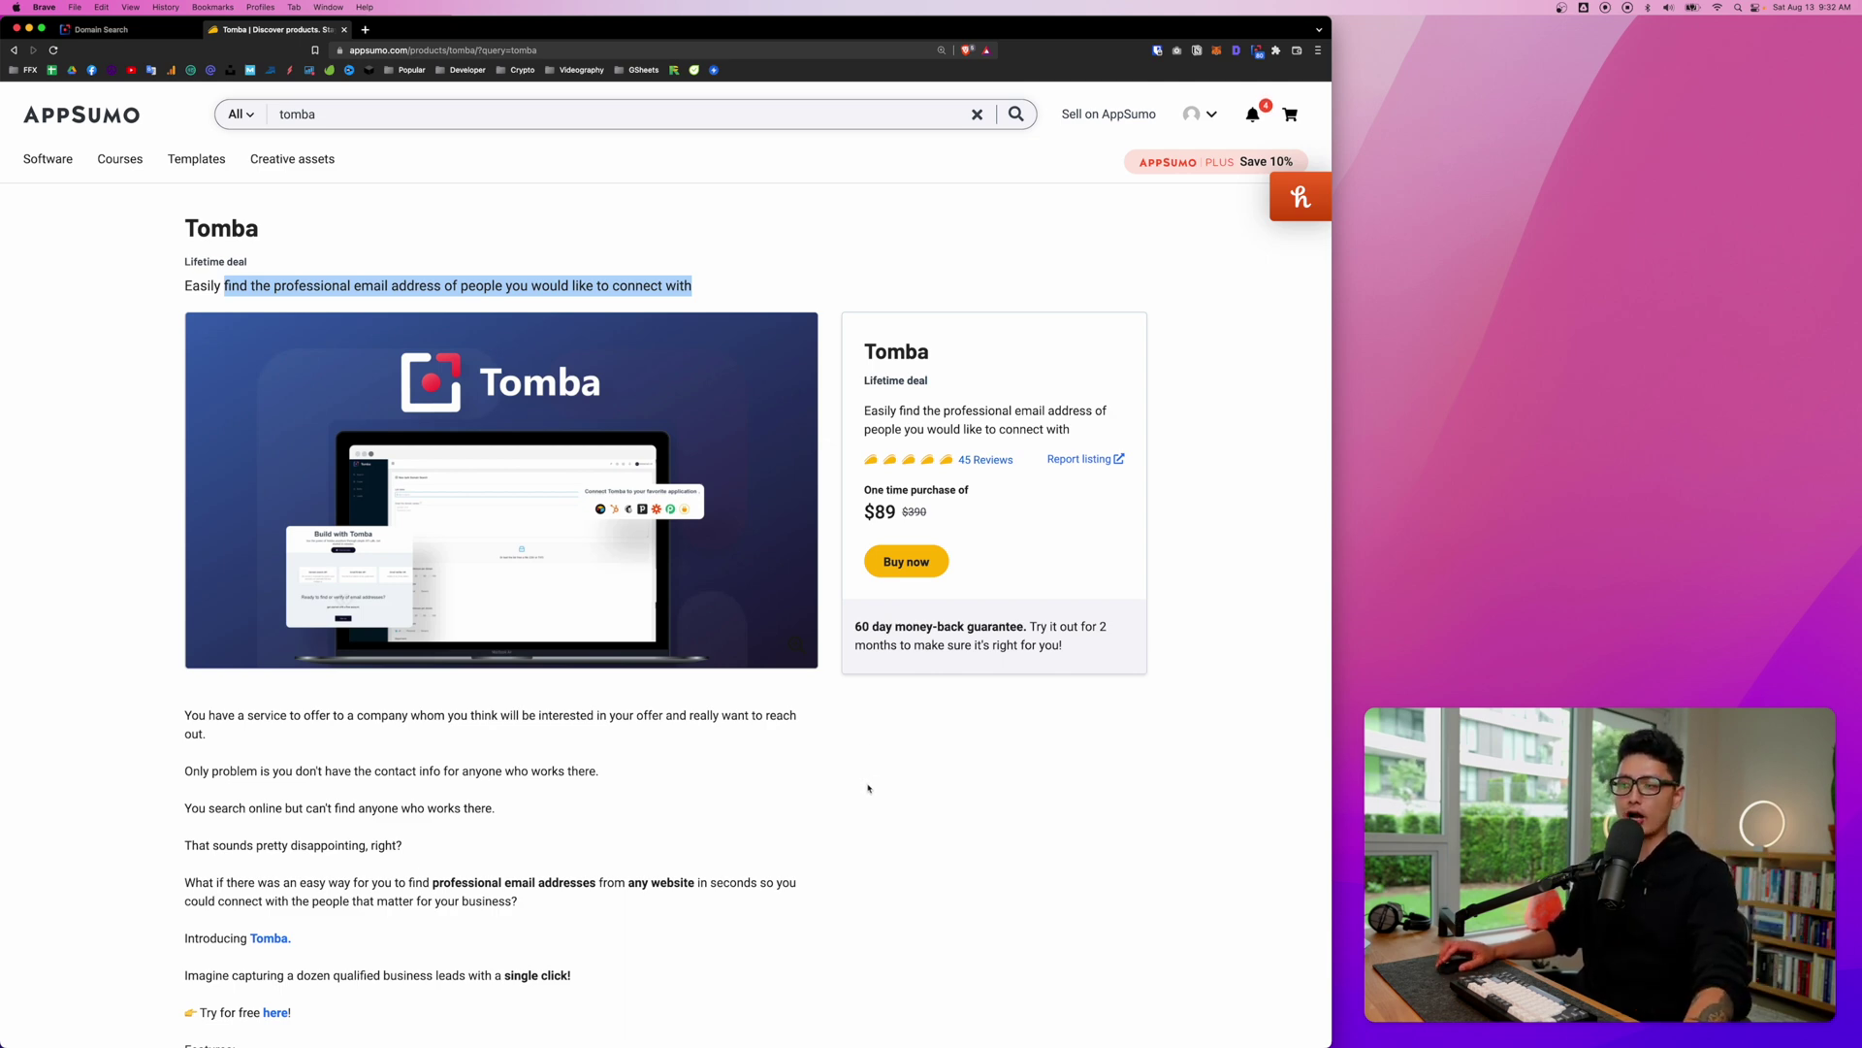
{"action": "scroll", "coordinate": [868, 786], "scroll_direction": "down", "scroll_amount": 1}
{"action": "scroll", "coordinate": [645, 588], "scroll_direction": "down", "scroll_amount": 1}
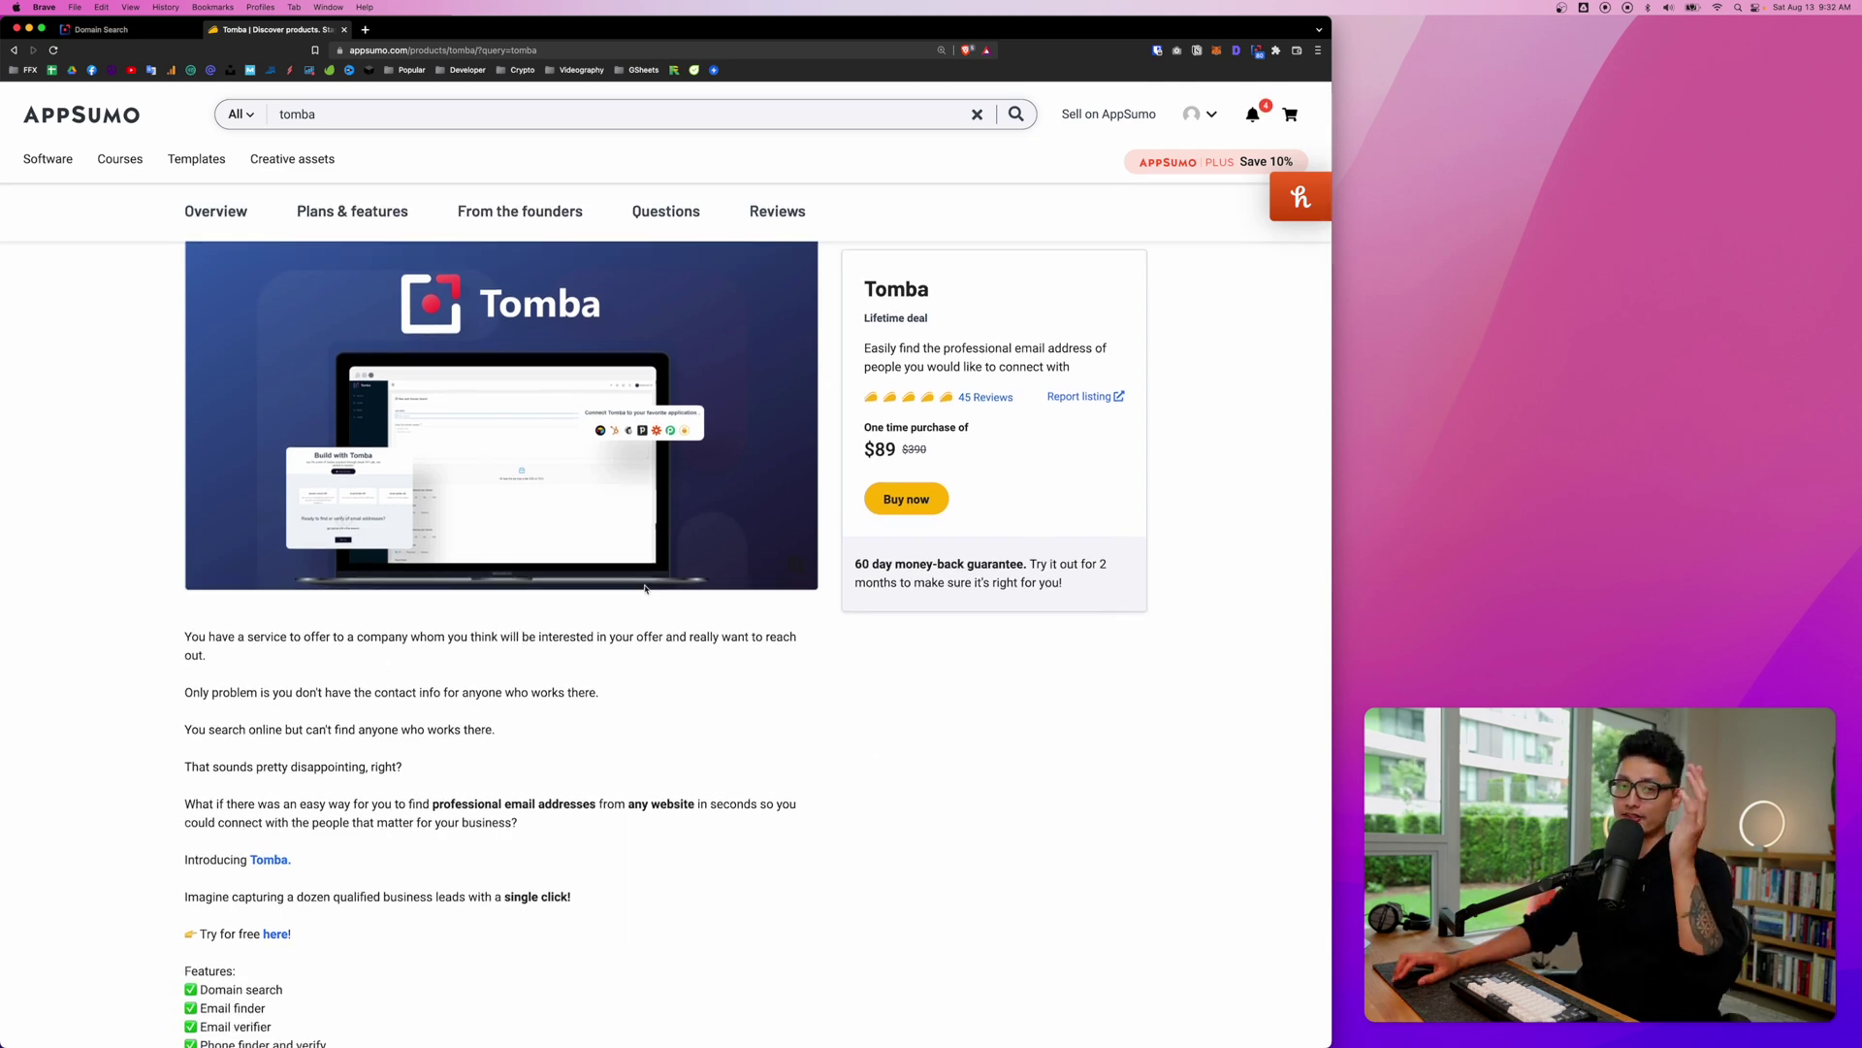
{"action": "scroll", "coordinate": [645, 588], "scroll_direction": "down", "scroll_amount": 1}
{"action": "scroll", "coordinate": [594, 687], "scroll_direction": "down", "scroll_amount": 5}
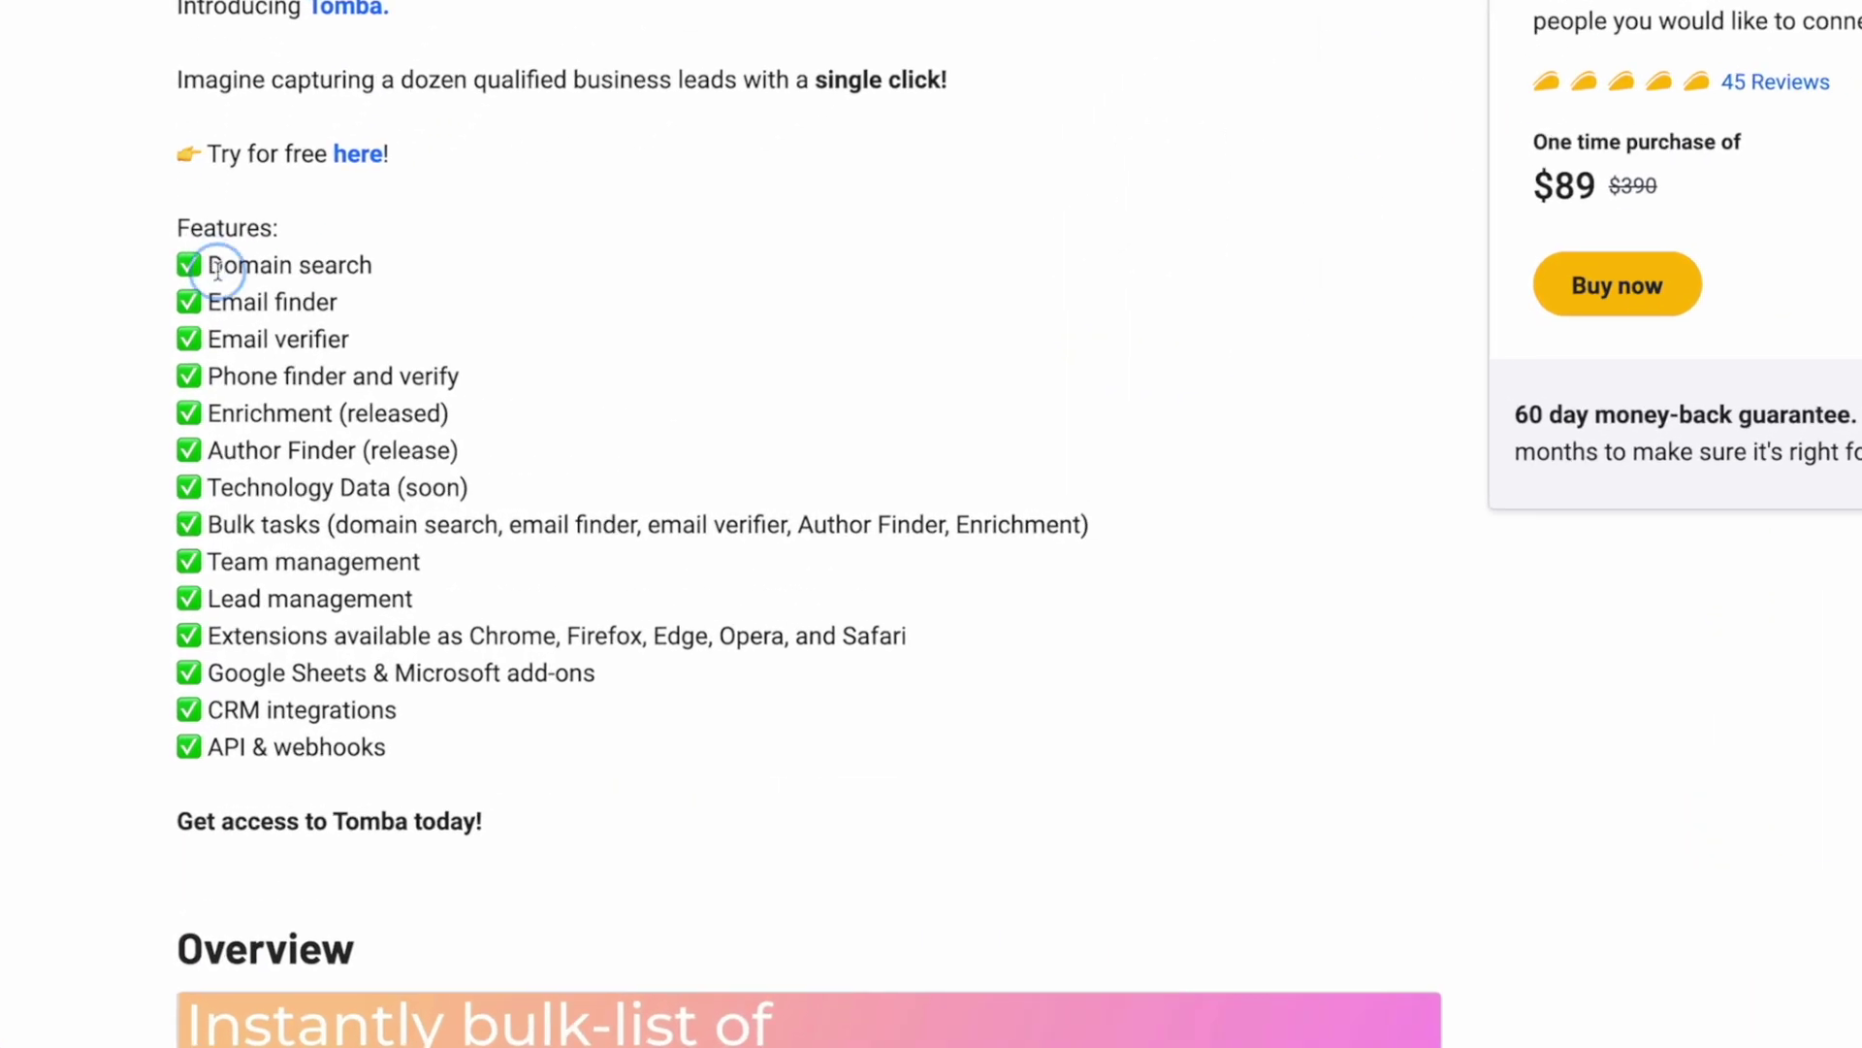
- Highlight the Domain search through Lead management features in the Features list
{"action": "left_click_drag", "start_coordinate": [201, 388], "coordinate": [291, 566]}
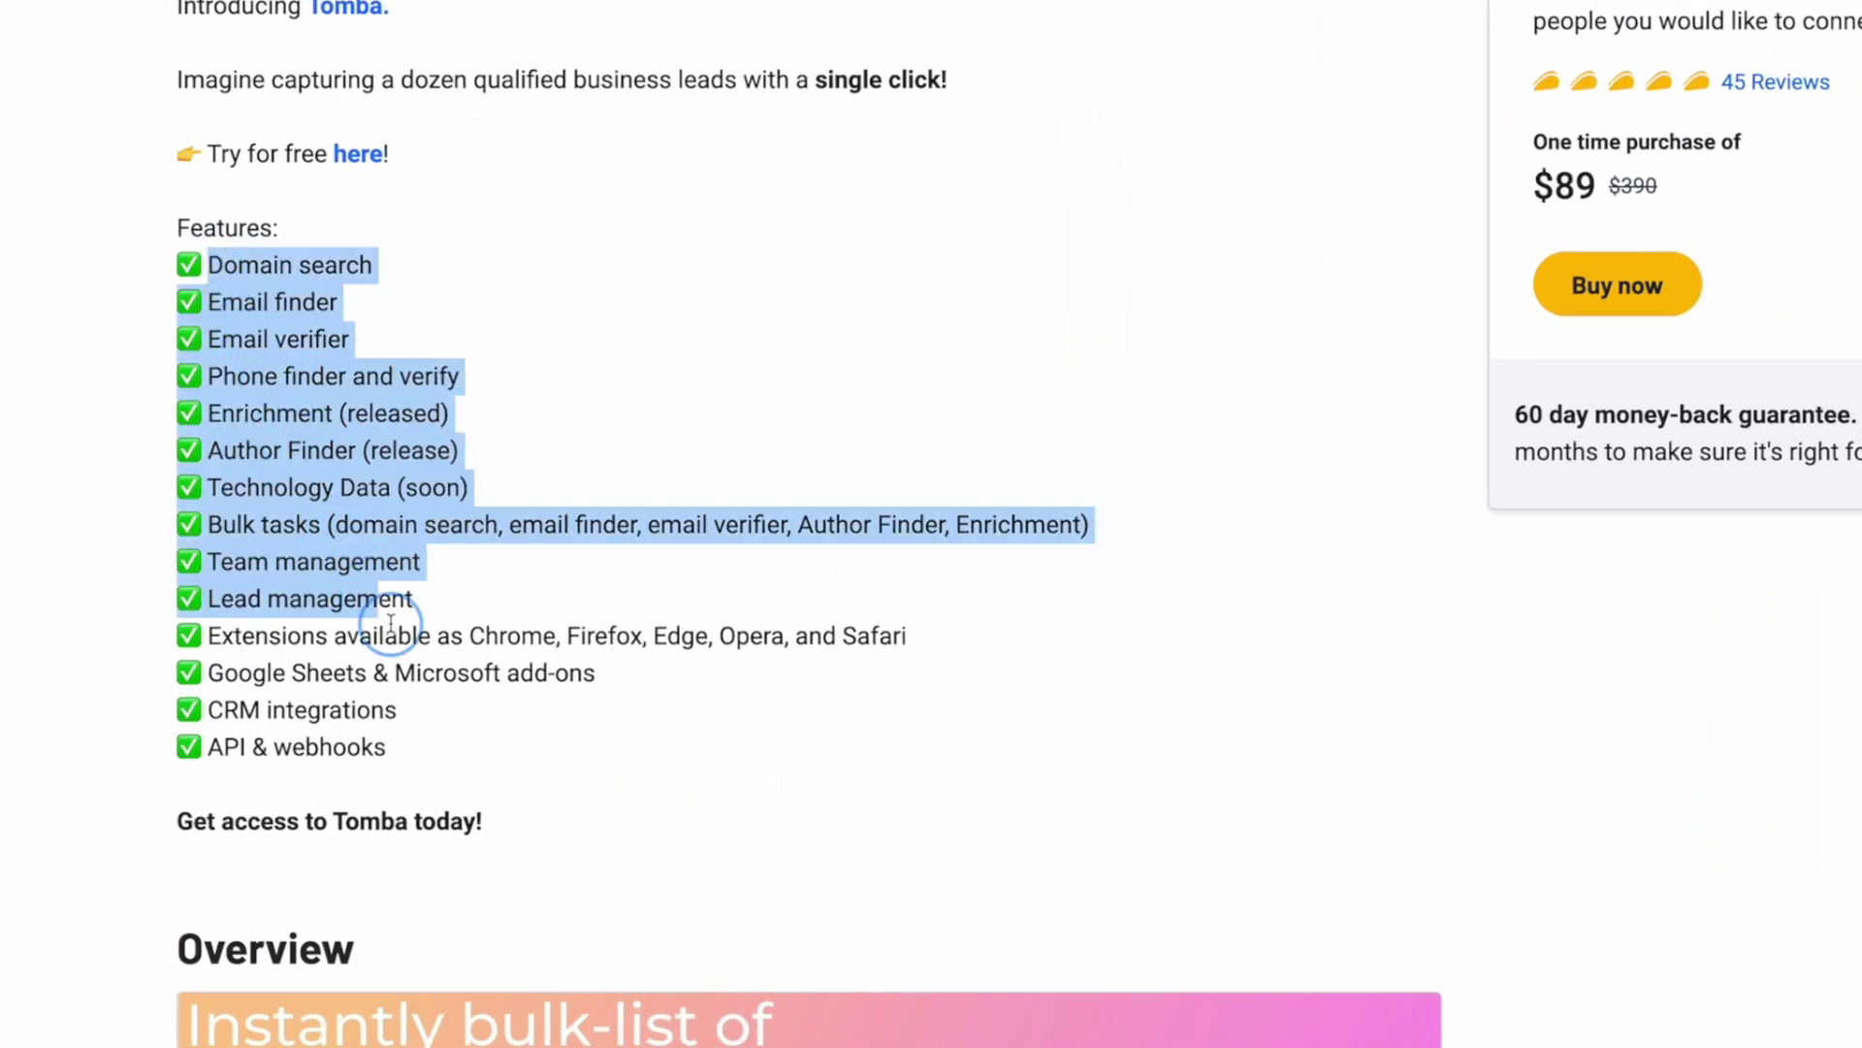
{"action": "left_click_drag", "start_coordinate": [391, 621], "coordinate": [514, 774]}
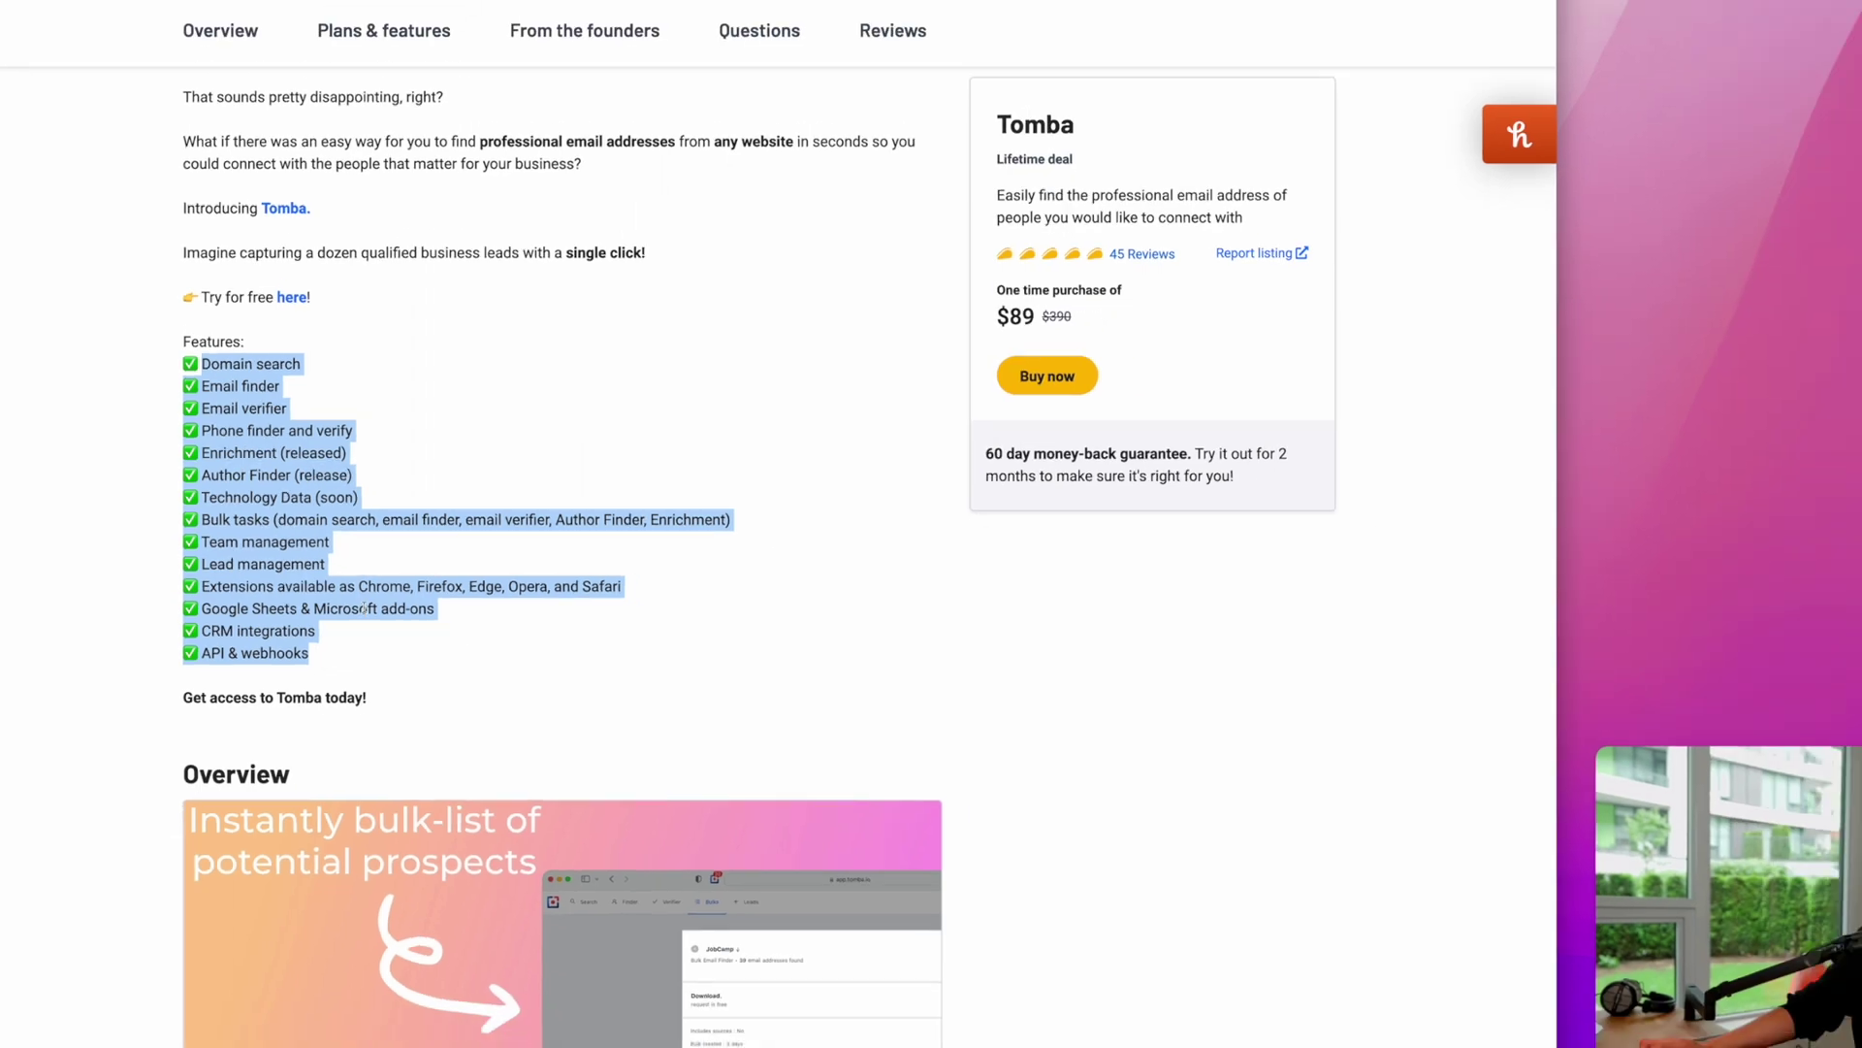
{"action": "scroll", "coordinate": [342, 593], "scroll_direction": "down", "scroll_amount": 5}
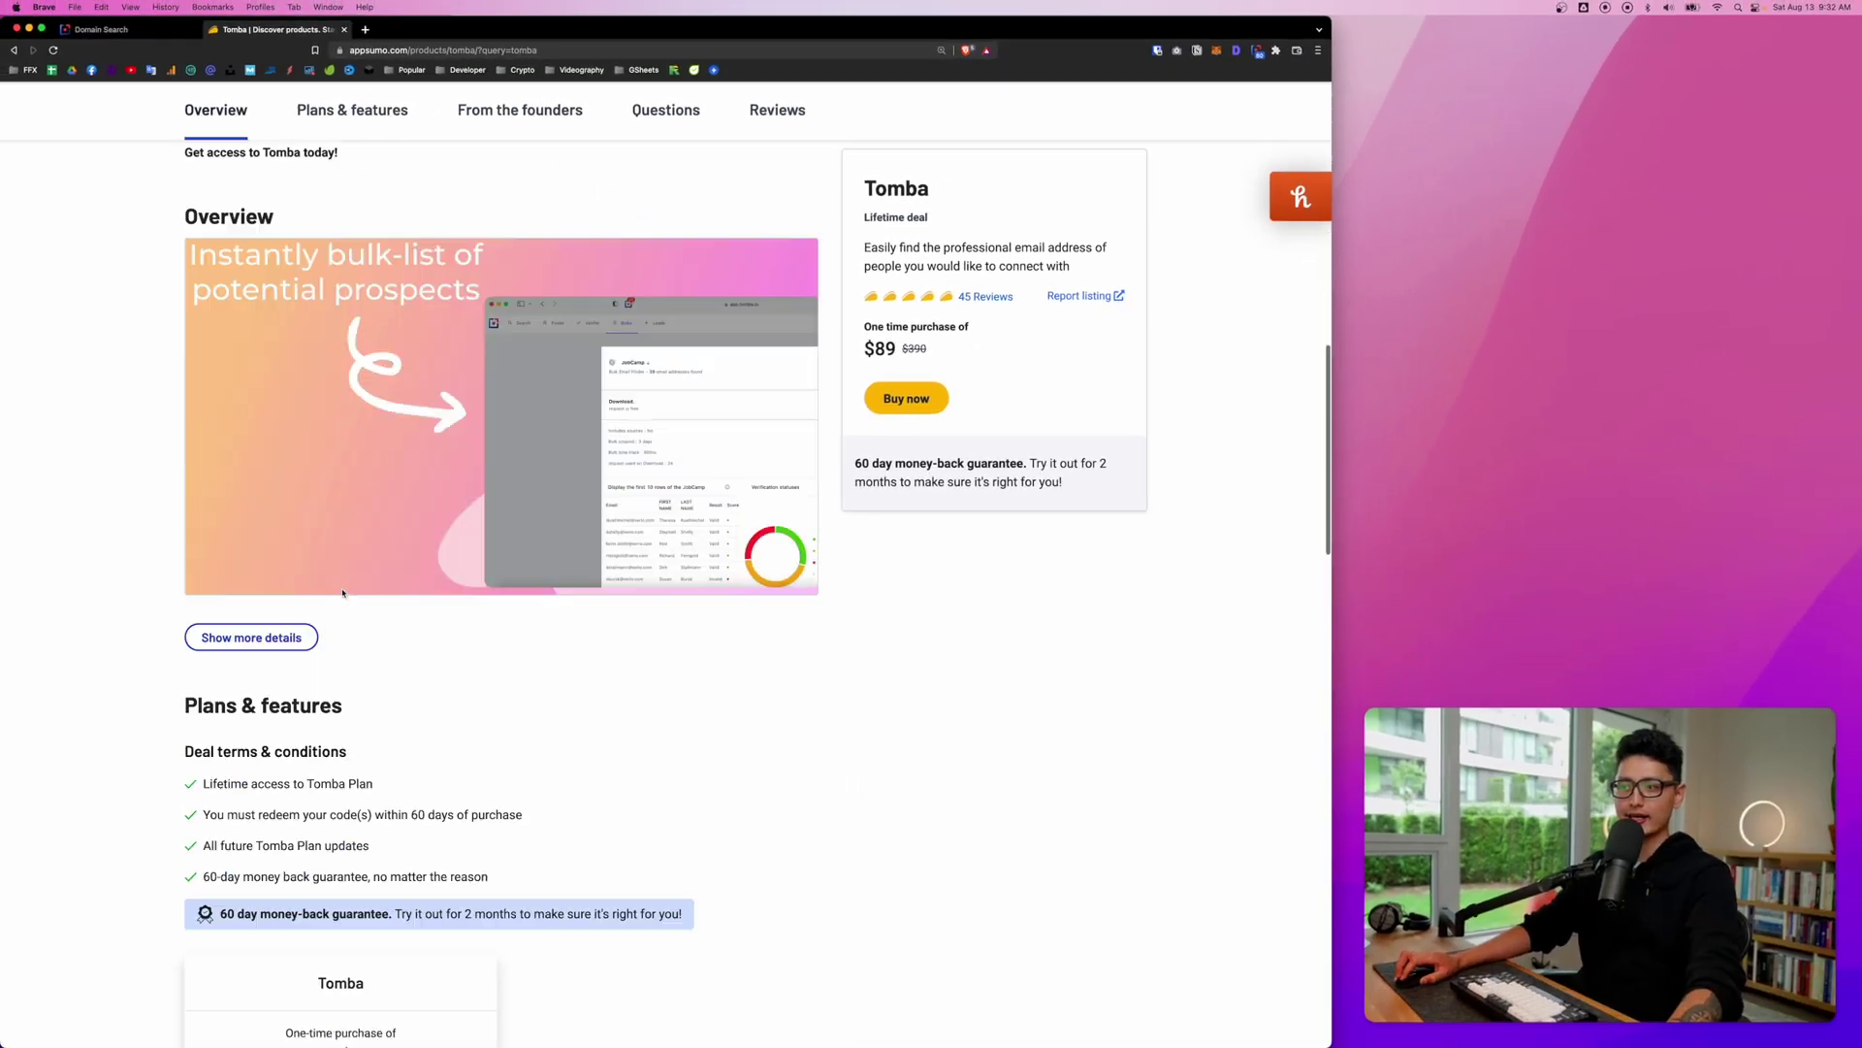
{"action": "scroll", "coordinate": [342, 593], "scroll_direction": "down", "scroll_amount": 6}
- Highlight the $89 price, 400M+ contacts, browser extensions, Microsoft add-ons and 500 searches on the plan card
{"action": "double_click", "coordinate": [328, 454]}
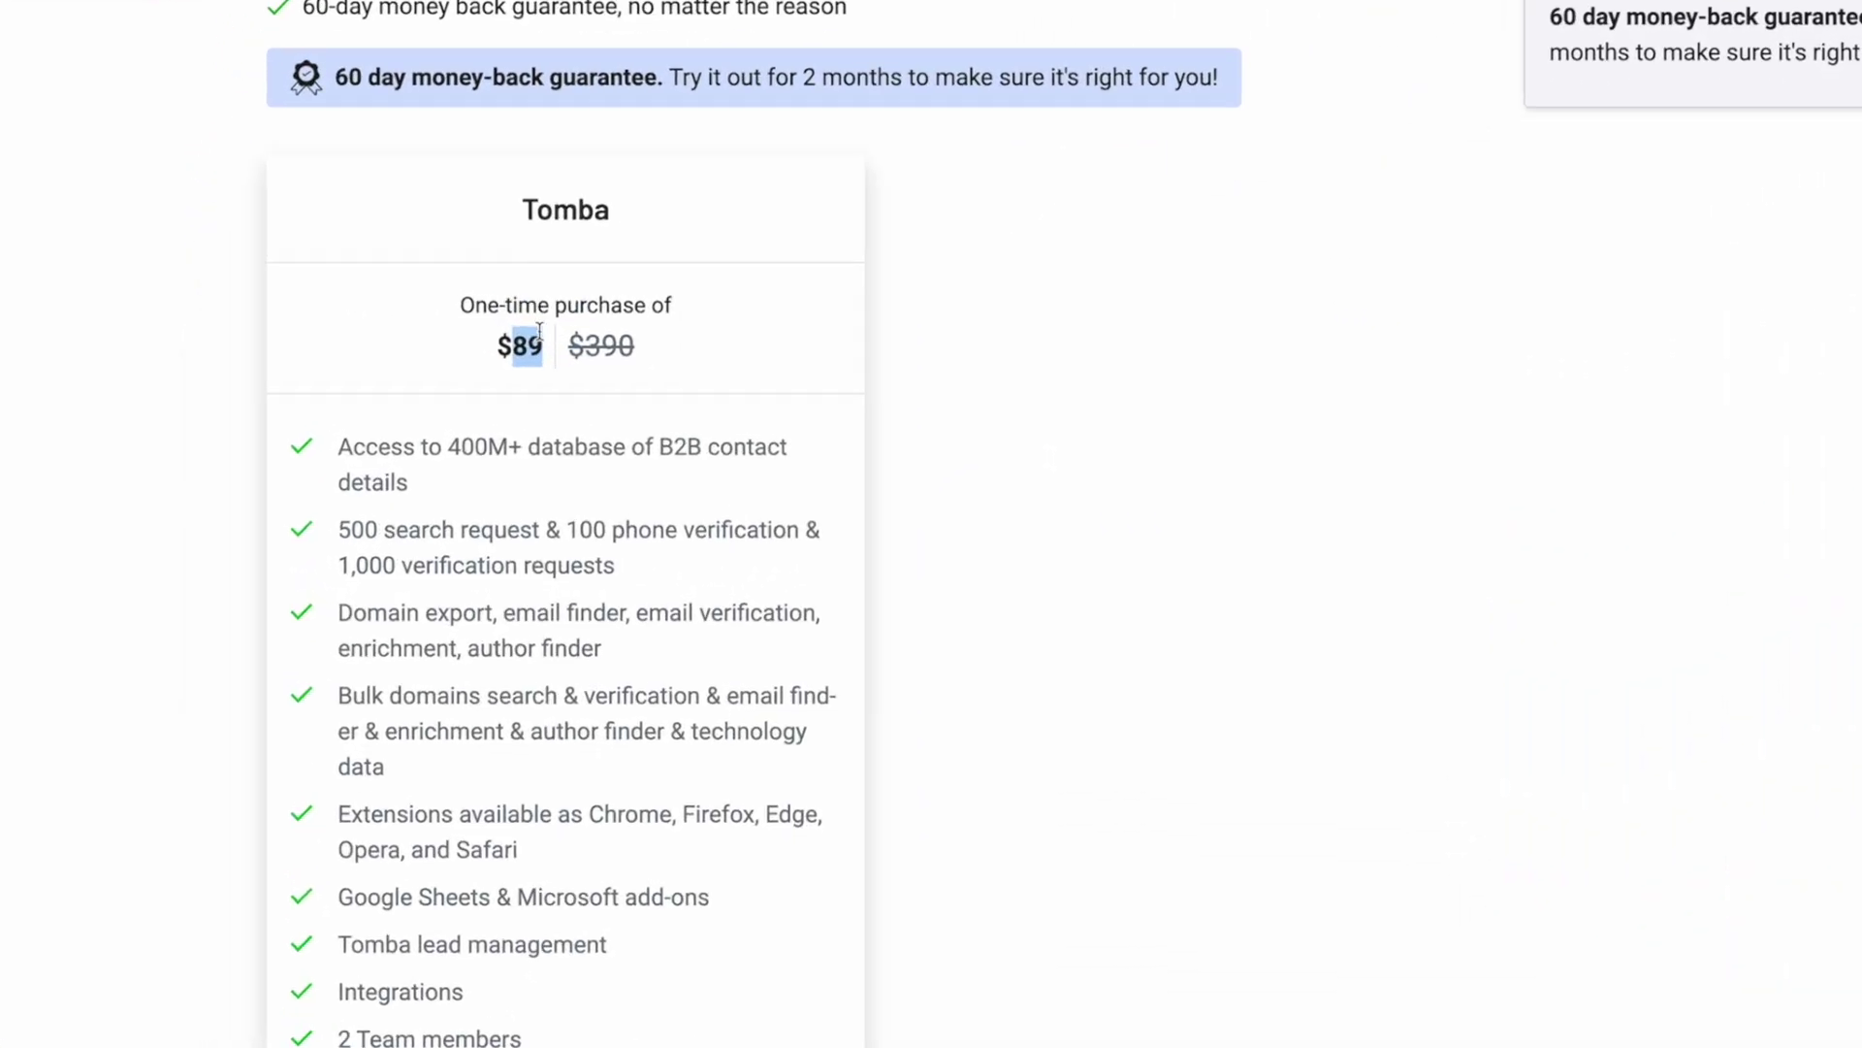
{"action": "left_click_drag", "start_coordinate": [354, 337], "coordinate": [553, 334]}
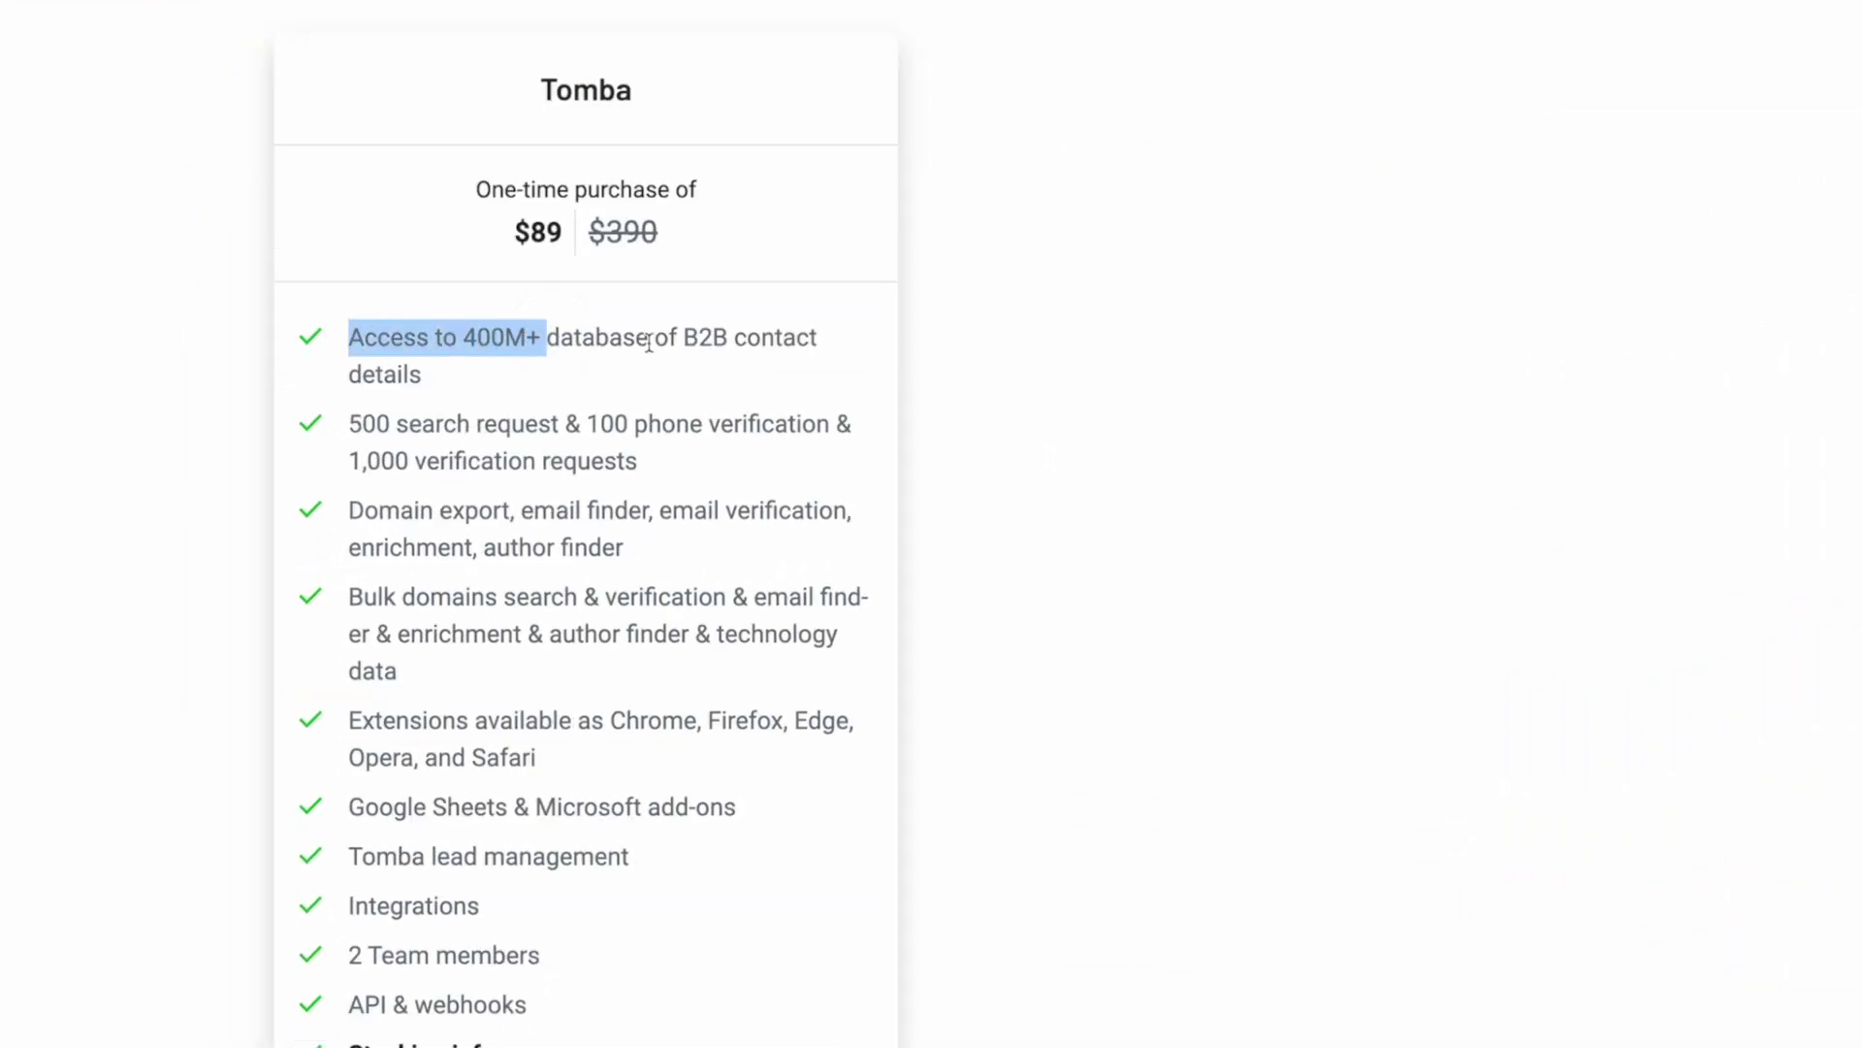
{"action": "left_click_drag", "start_coordinate": [684, 337], "coordinate": [783, 338]}
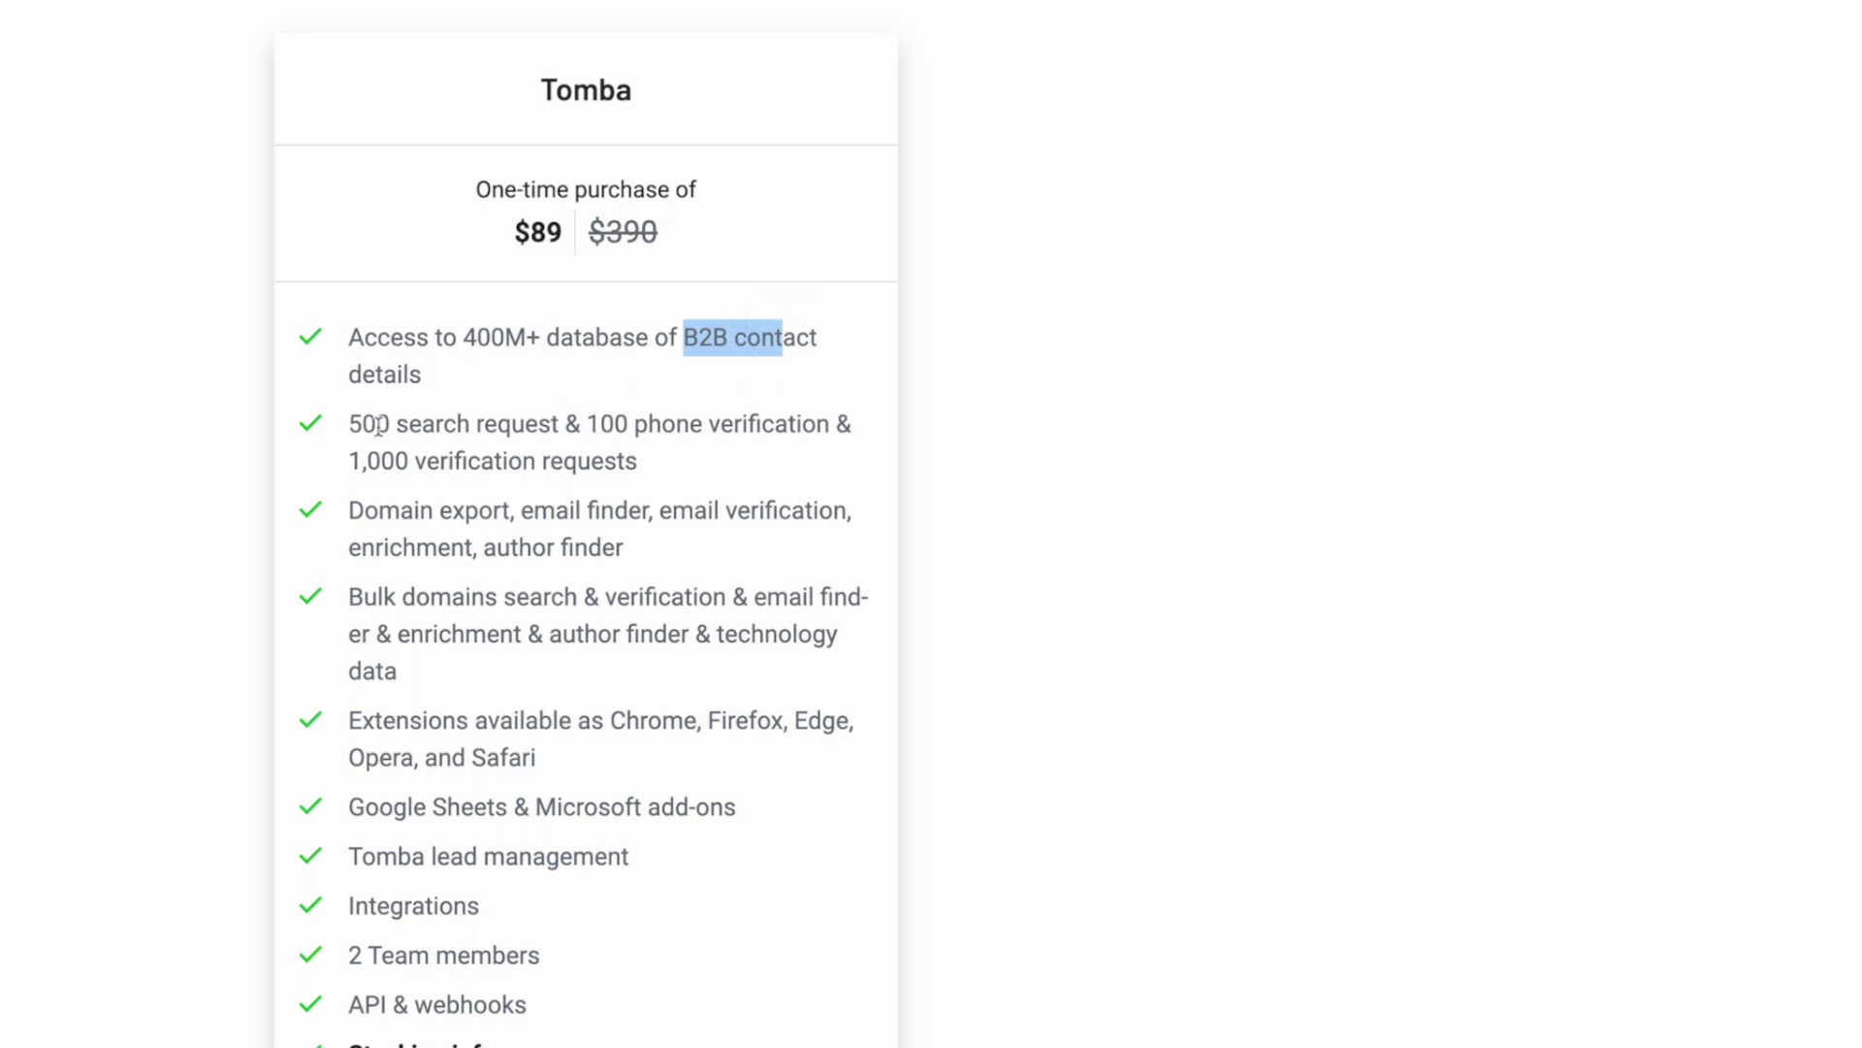
{"action": "double_click", "coordinate": [366, 718]}
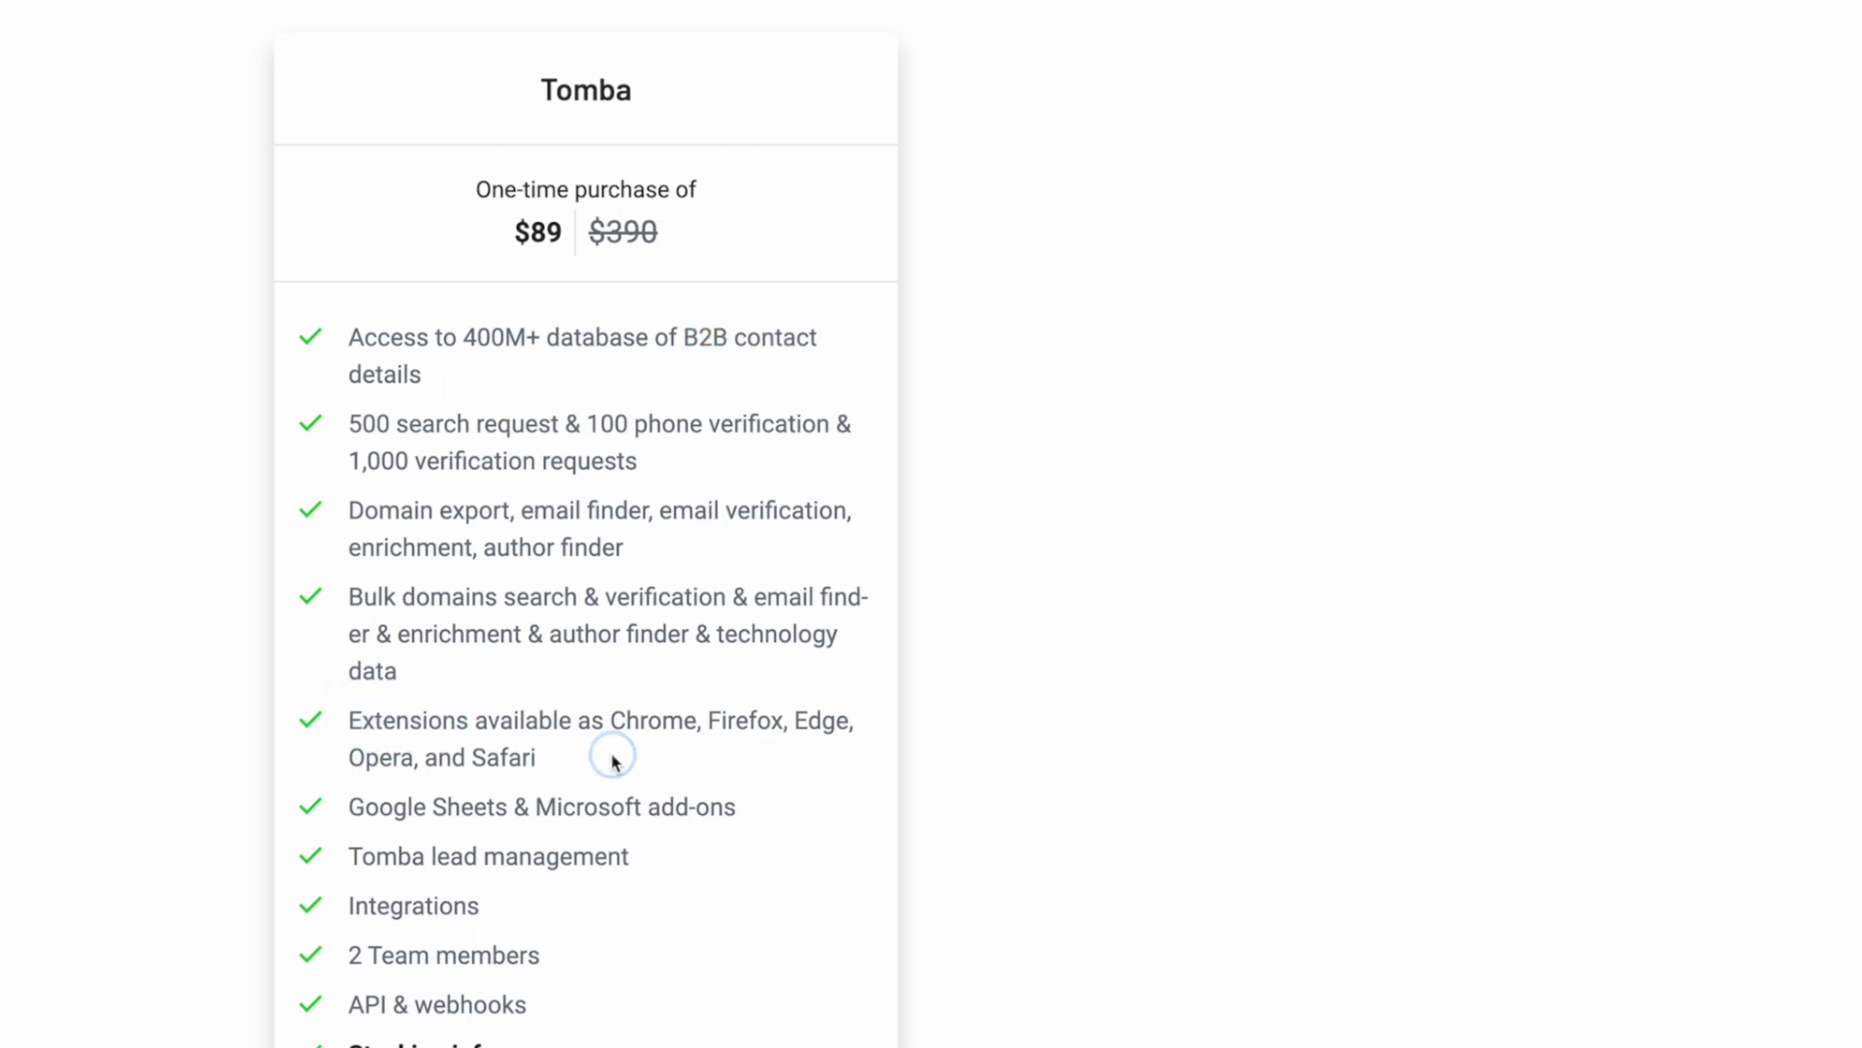
{"action": "left_click_drag", "start_coordinate": [611, 761], "coordinate": [625, 706]}
{"action": "left_click_drag", "start_coordinate": [389, 813], "coordinate": [700, 812]}
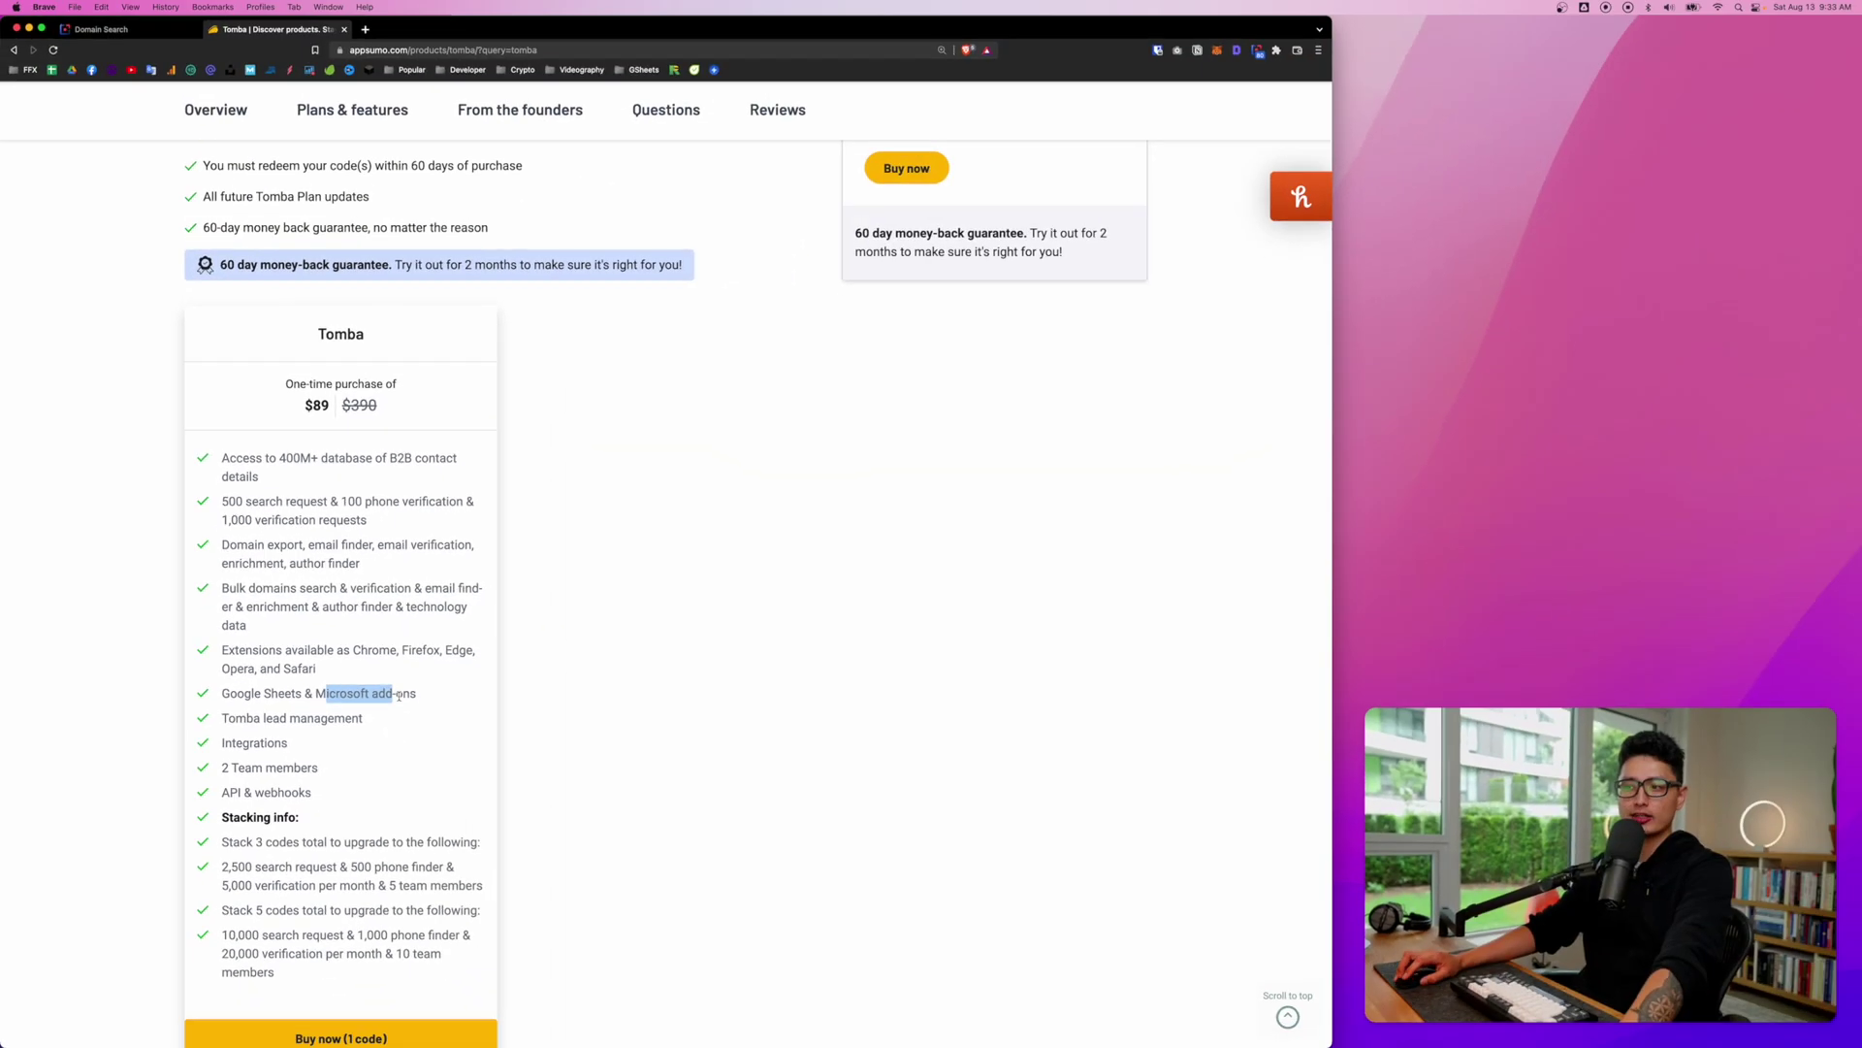
{"action": "mouse_move", "coordinate": [368, 521]}
{"action": "left_mouse_down"}
{"action": "mouse_move", "coordinate": [244, 519]}
{"action": "mouse_move", "coordinate": [320, 506]}
{"action": "mouse_move", "coordinate": [358, 537]}
{"action": "left_mouse_up"}
{"action": "scroll", "coordinate": [438, 707], "scroll_direction": "down", "scroll_amount": 3}
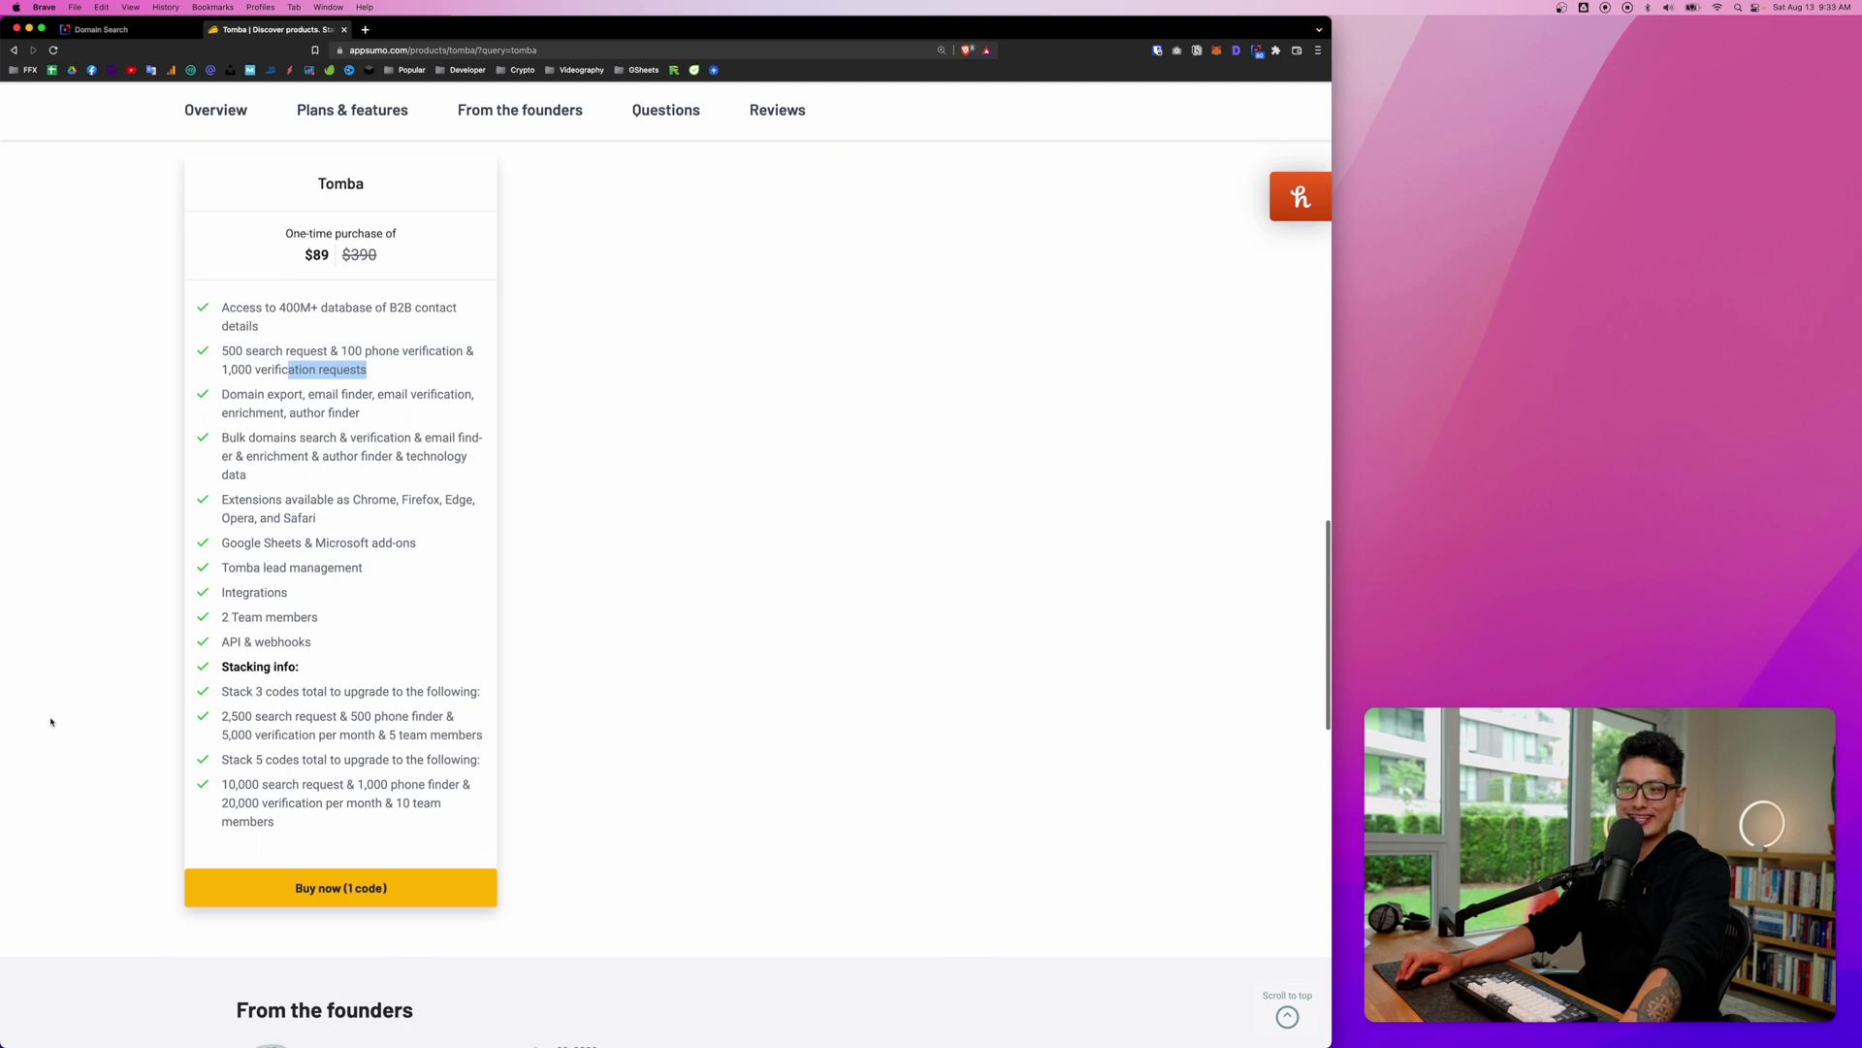
{"action": "key", "text": "shift+super+b"}
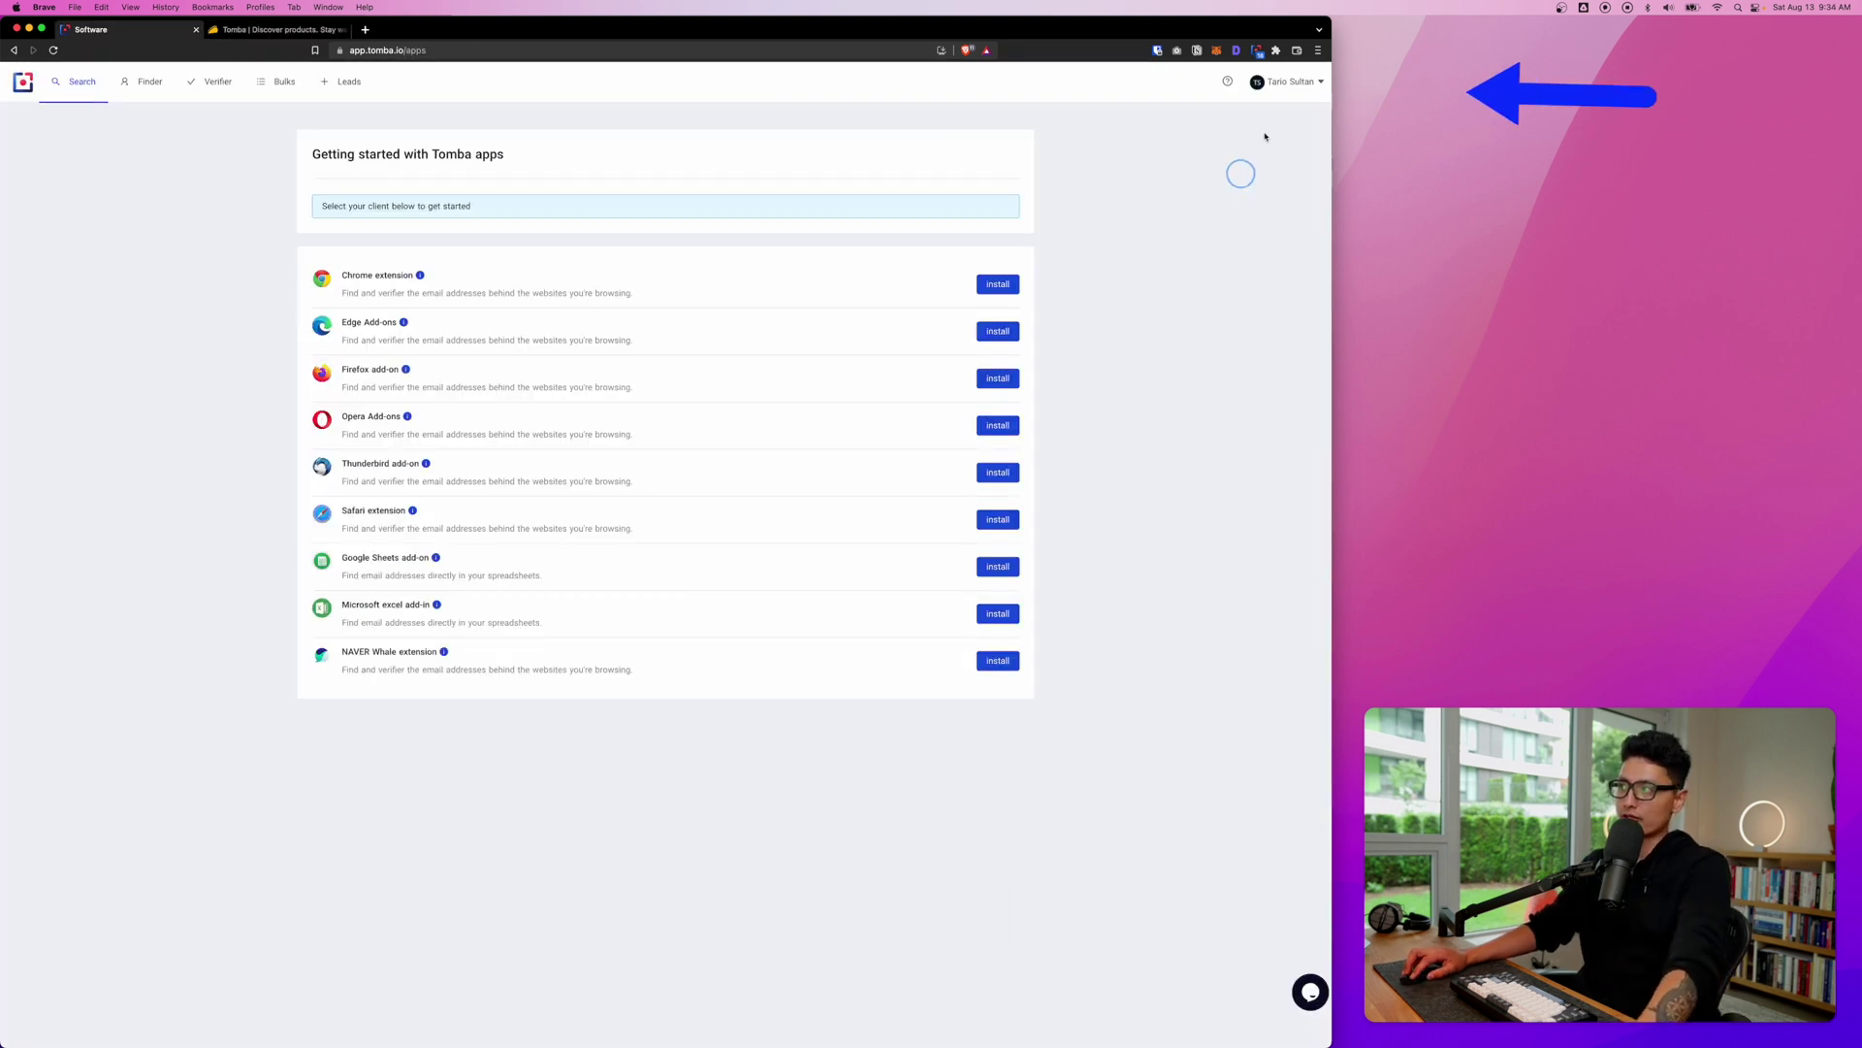
- Open the Chrome extension's store page from Tomba's Software list of apps and extensions
{"action": "left_click", "coordinate": [1286, 83]}
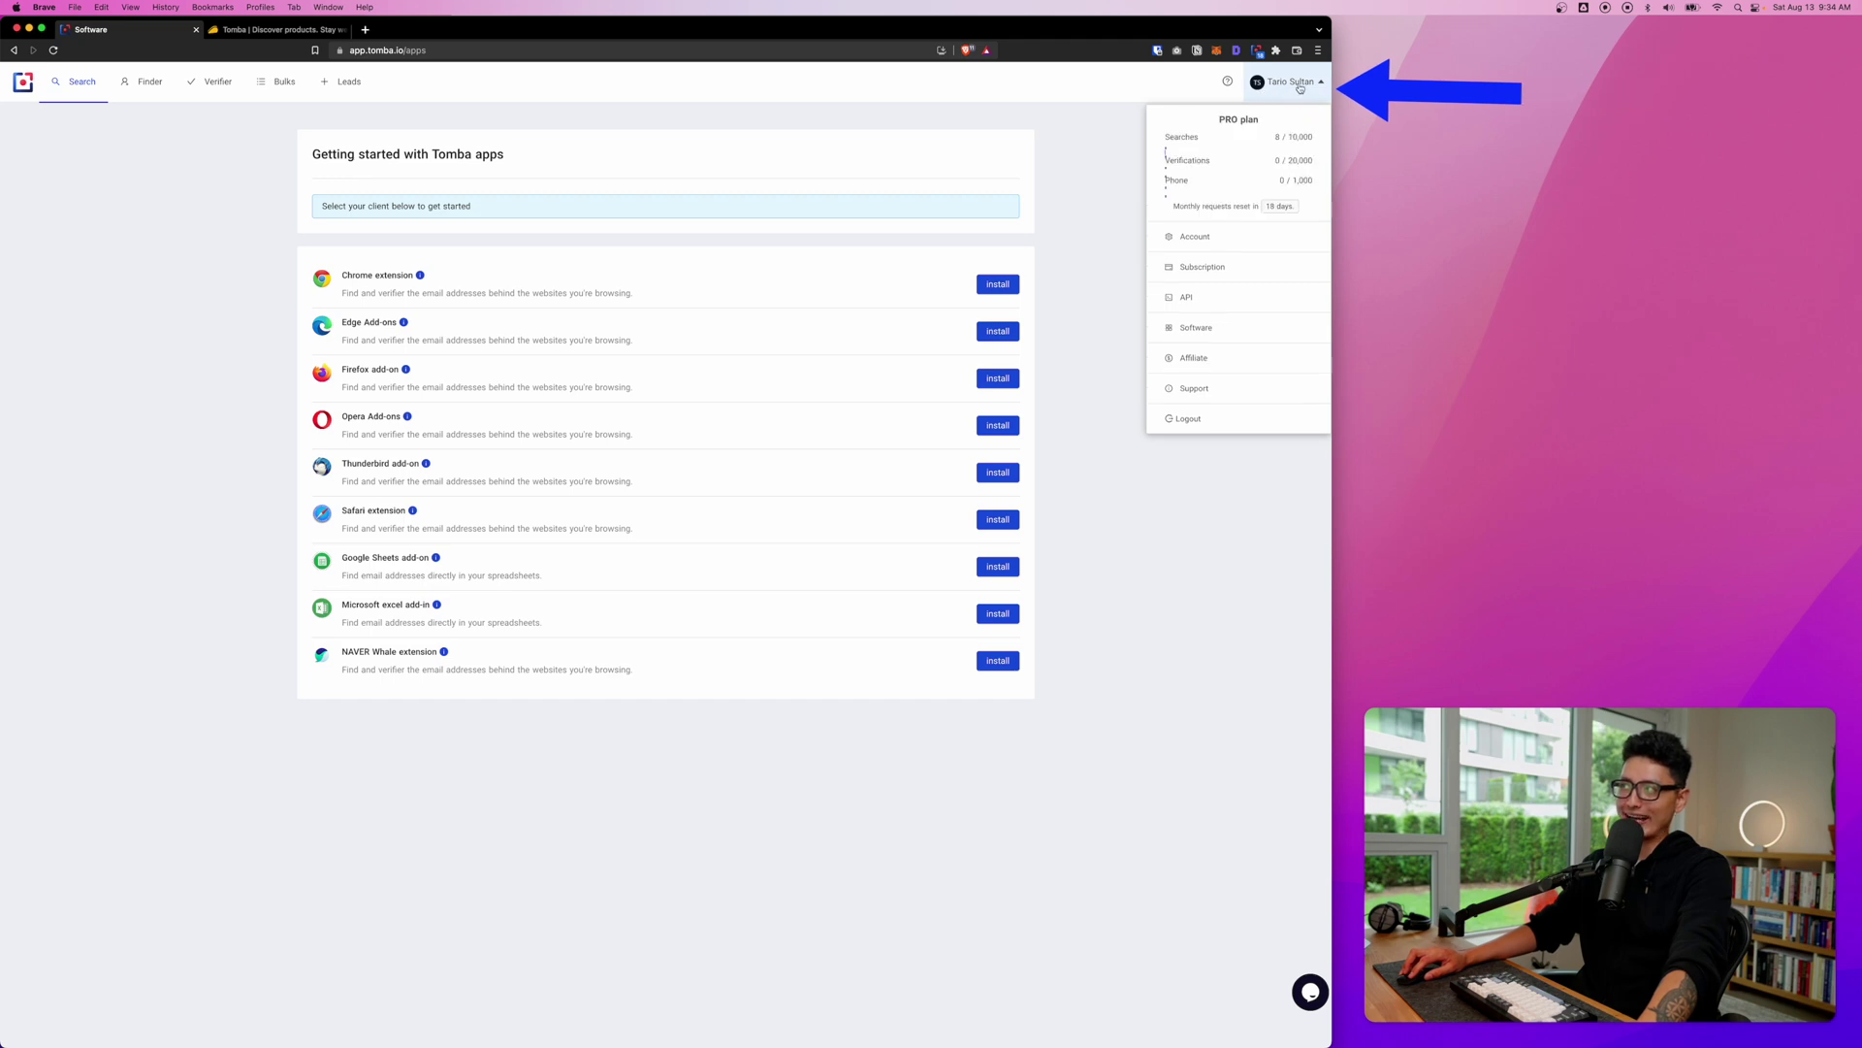
{"action": "left_click", "coordinate": [1191, 327]}
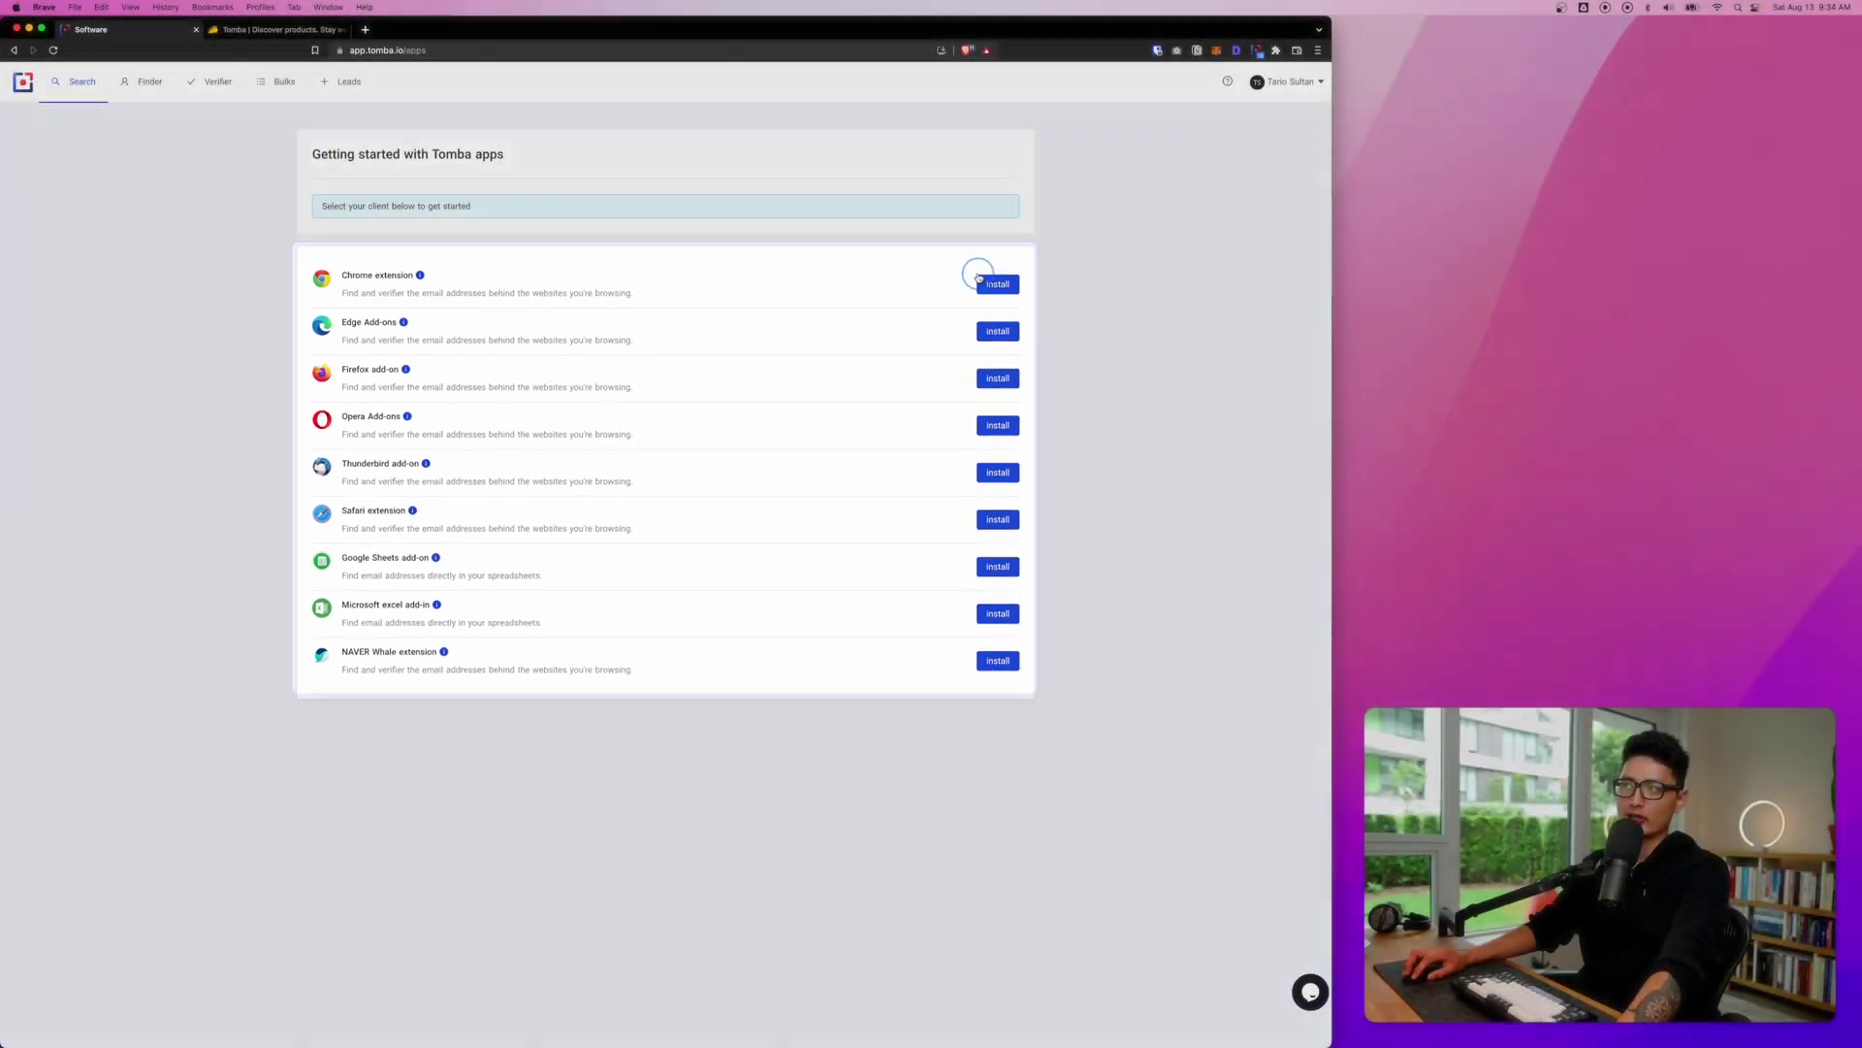
{"action": "left_click", "coordinate": [979, 278]}
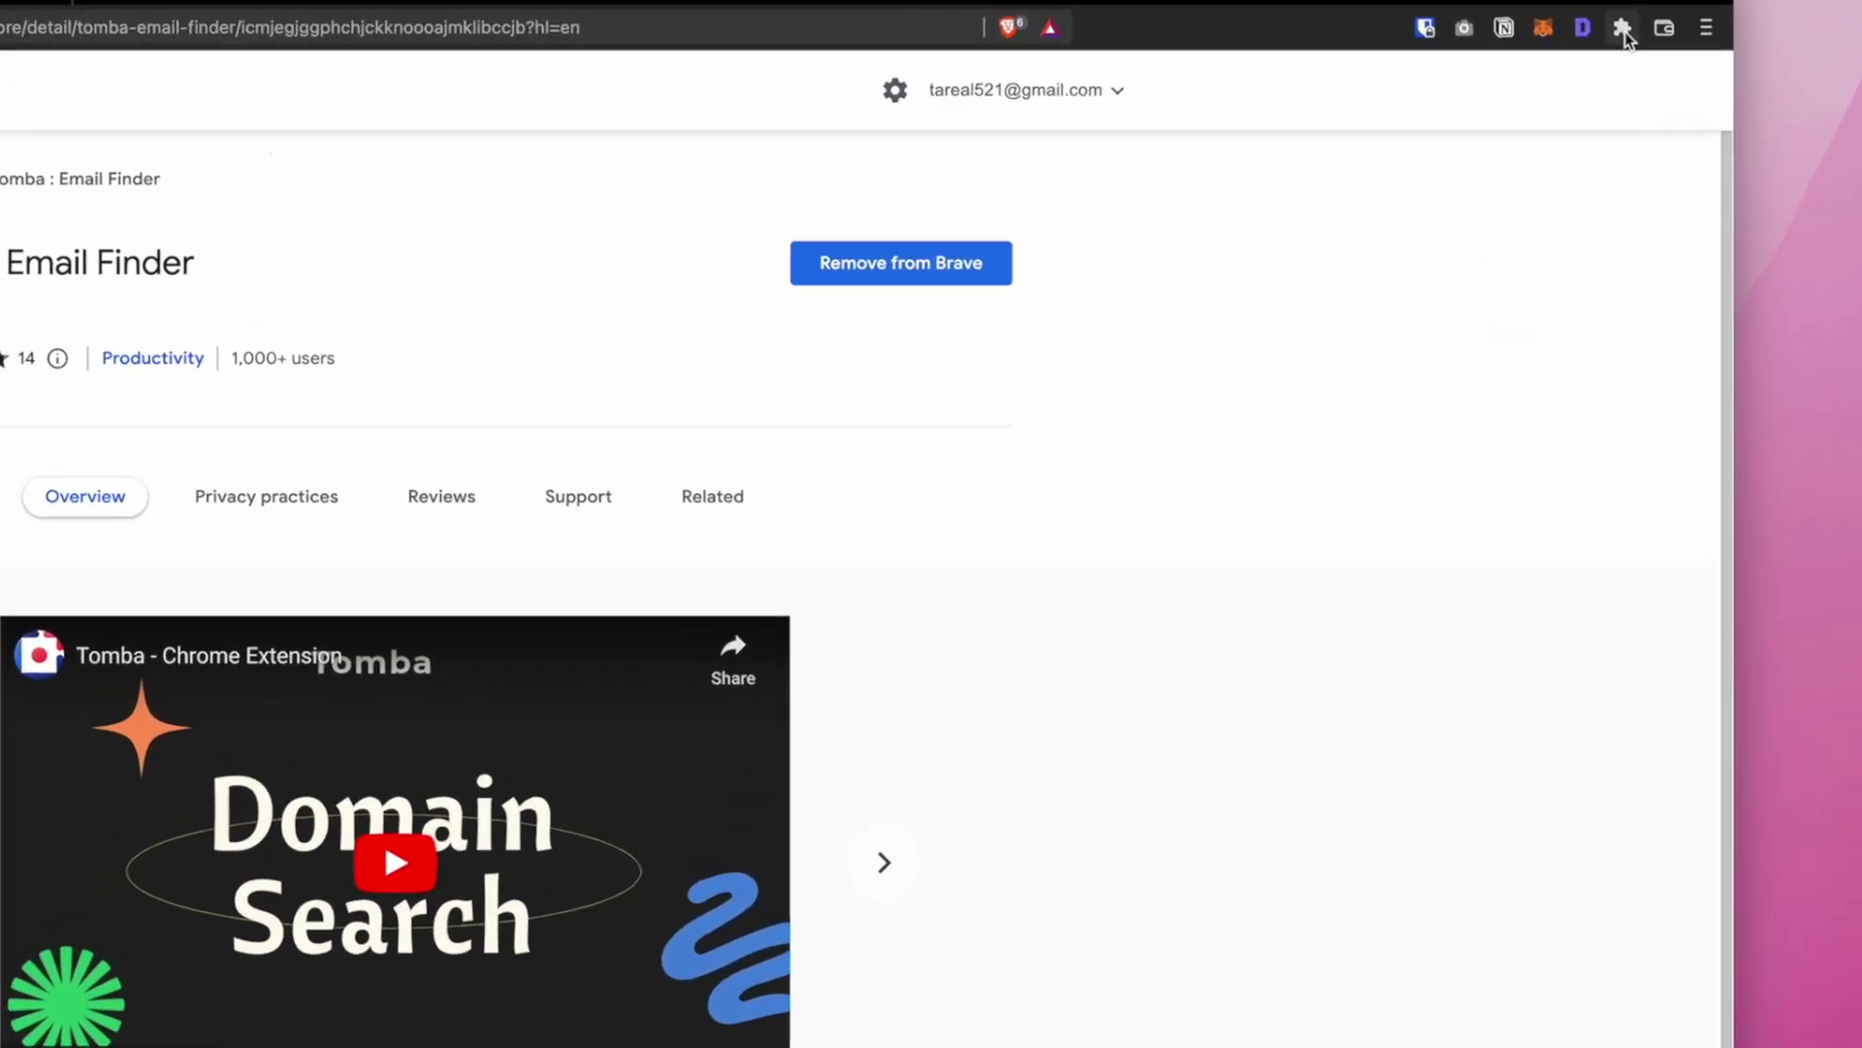
- Pin Tomba : Email Finder to the toolbar from the Extensions menu
{"action": "left_click", "coordinate": [1623, 28]}
{"action": "scroll", "coordinate": [1491, 365], "scroll_direction": "down", "scroll_amount": 6}
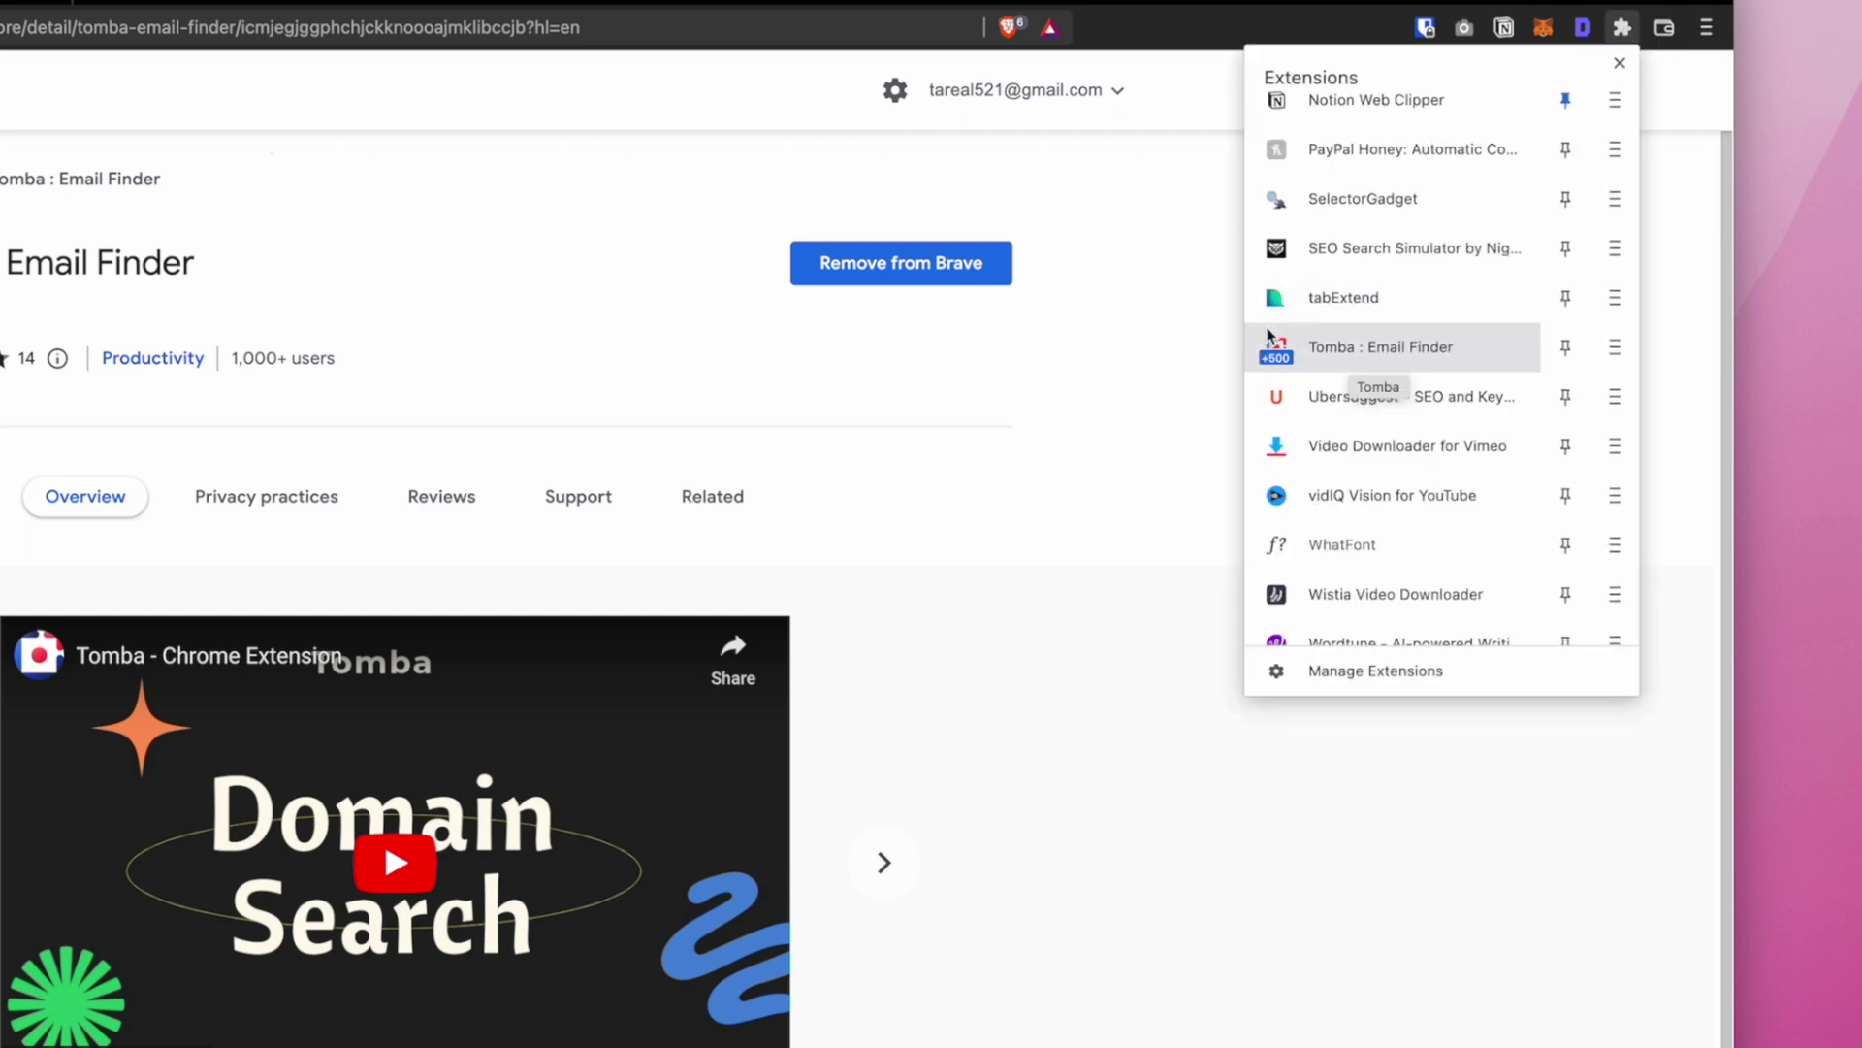
{"action": "left_click", "coordinate": [1565, 347]}
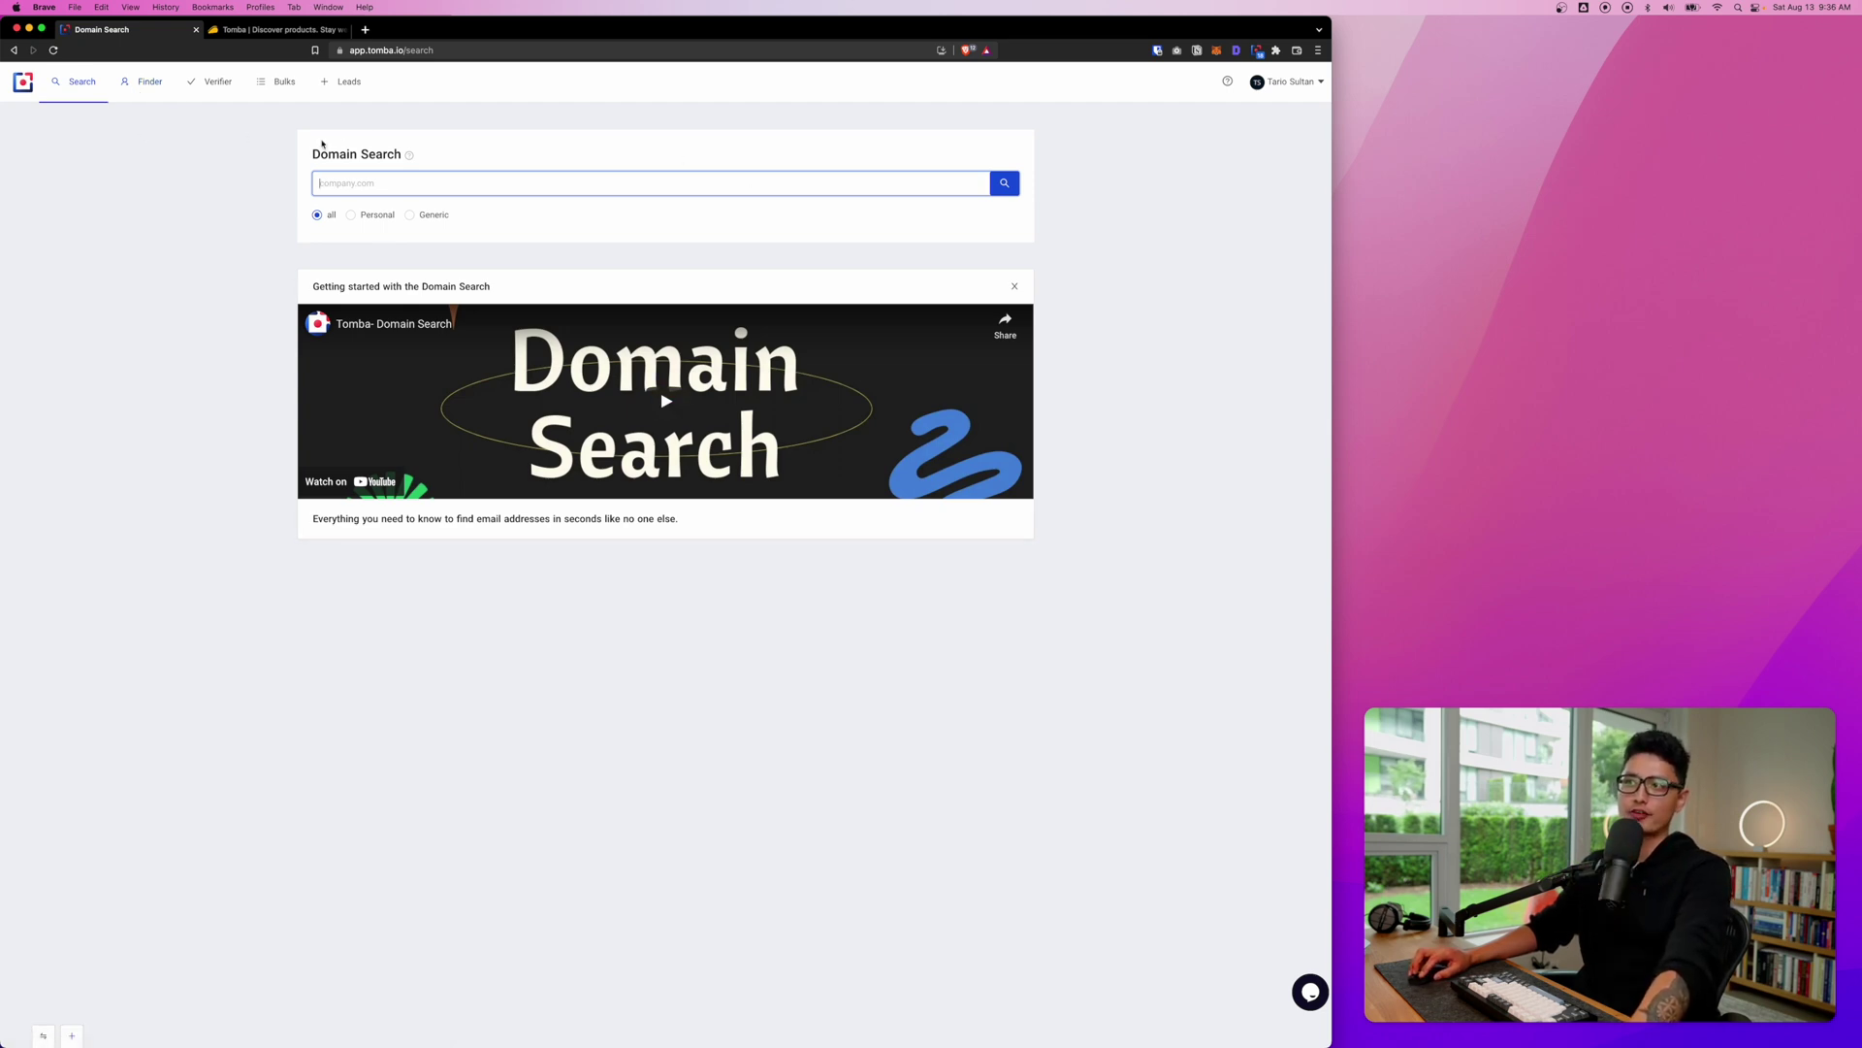
{"action": "left_click", "coordinate": [382, 188]}
{"action": "type", "text": "https://appsumo.com/"}
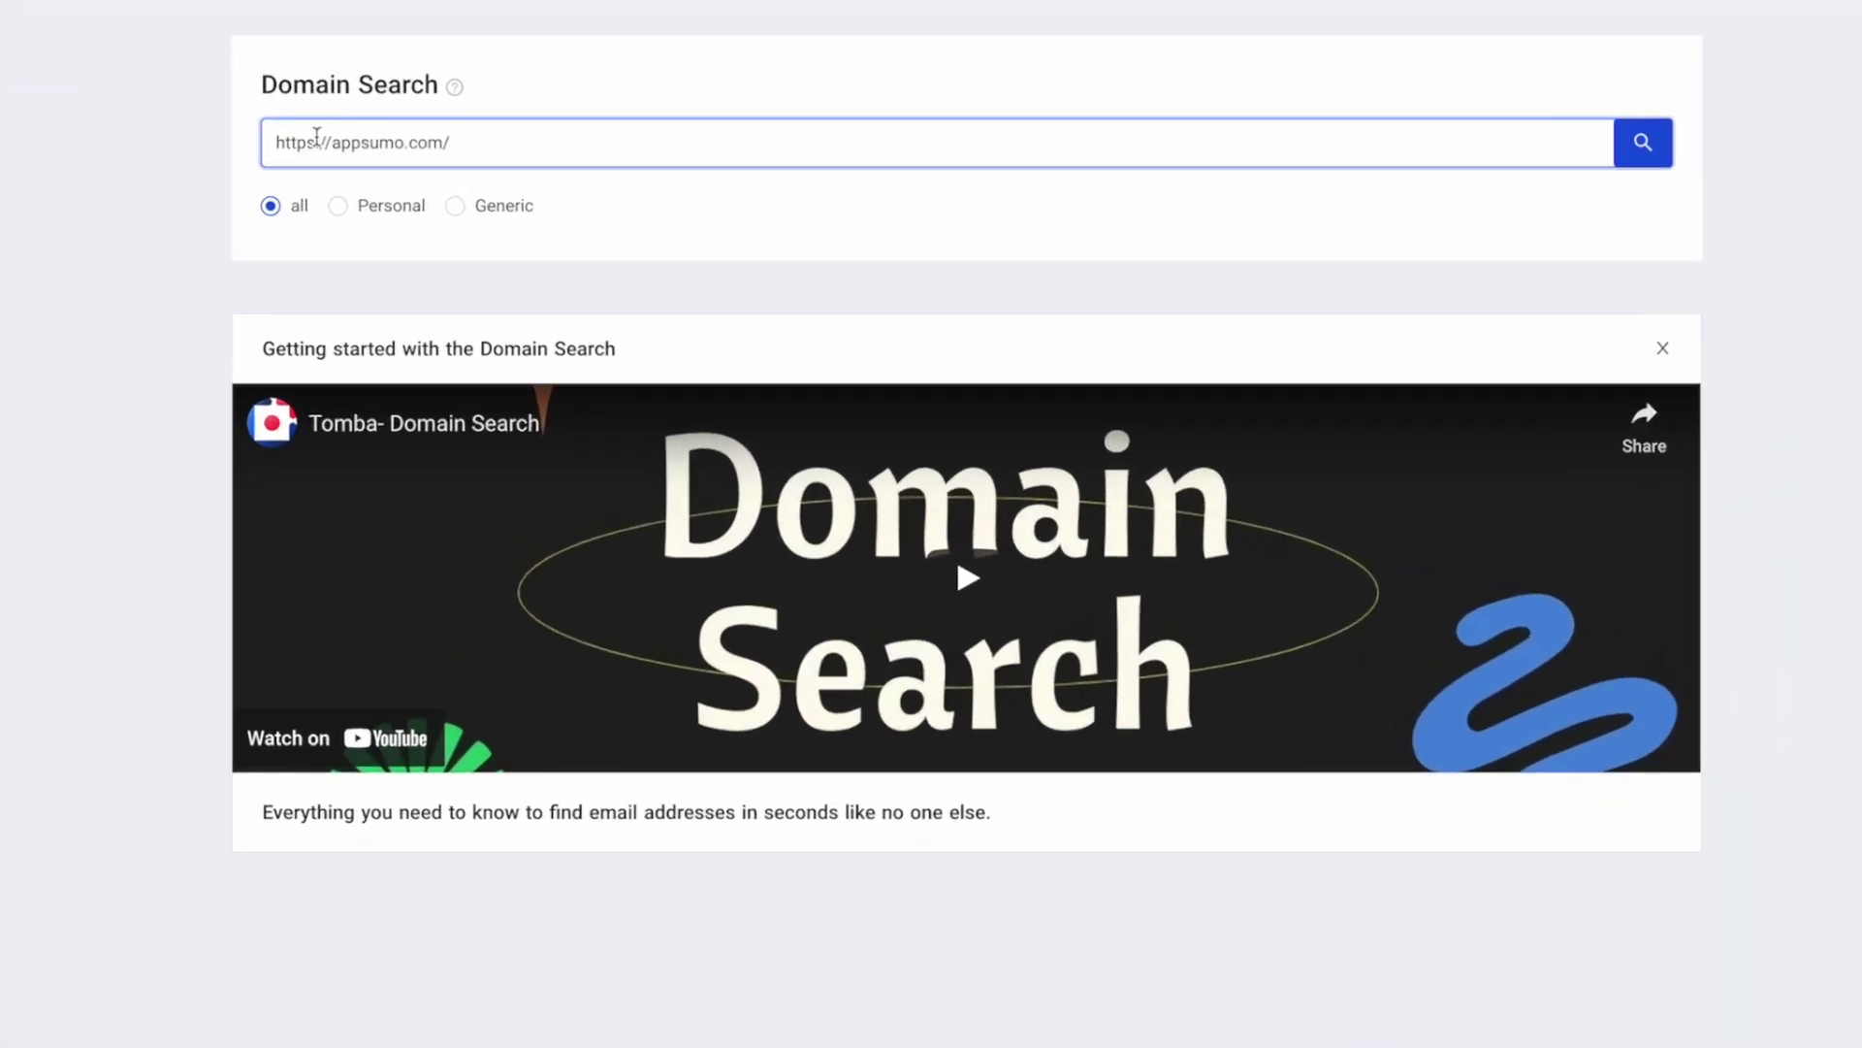
{"action": "left_click", "coordinate": [1642, 146]}
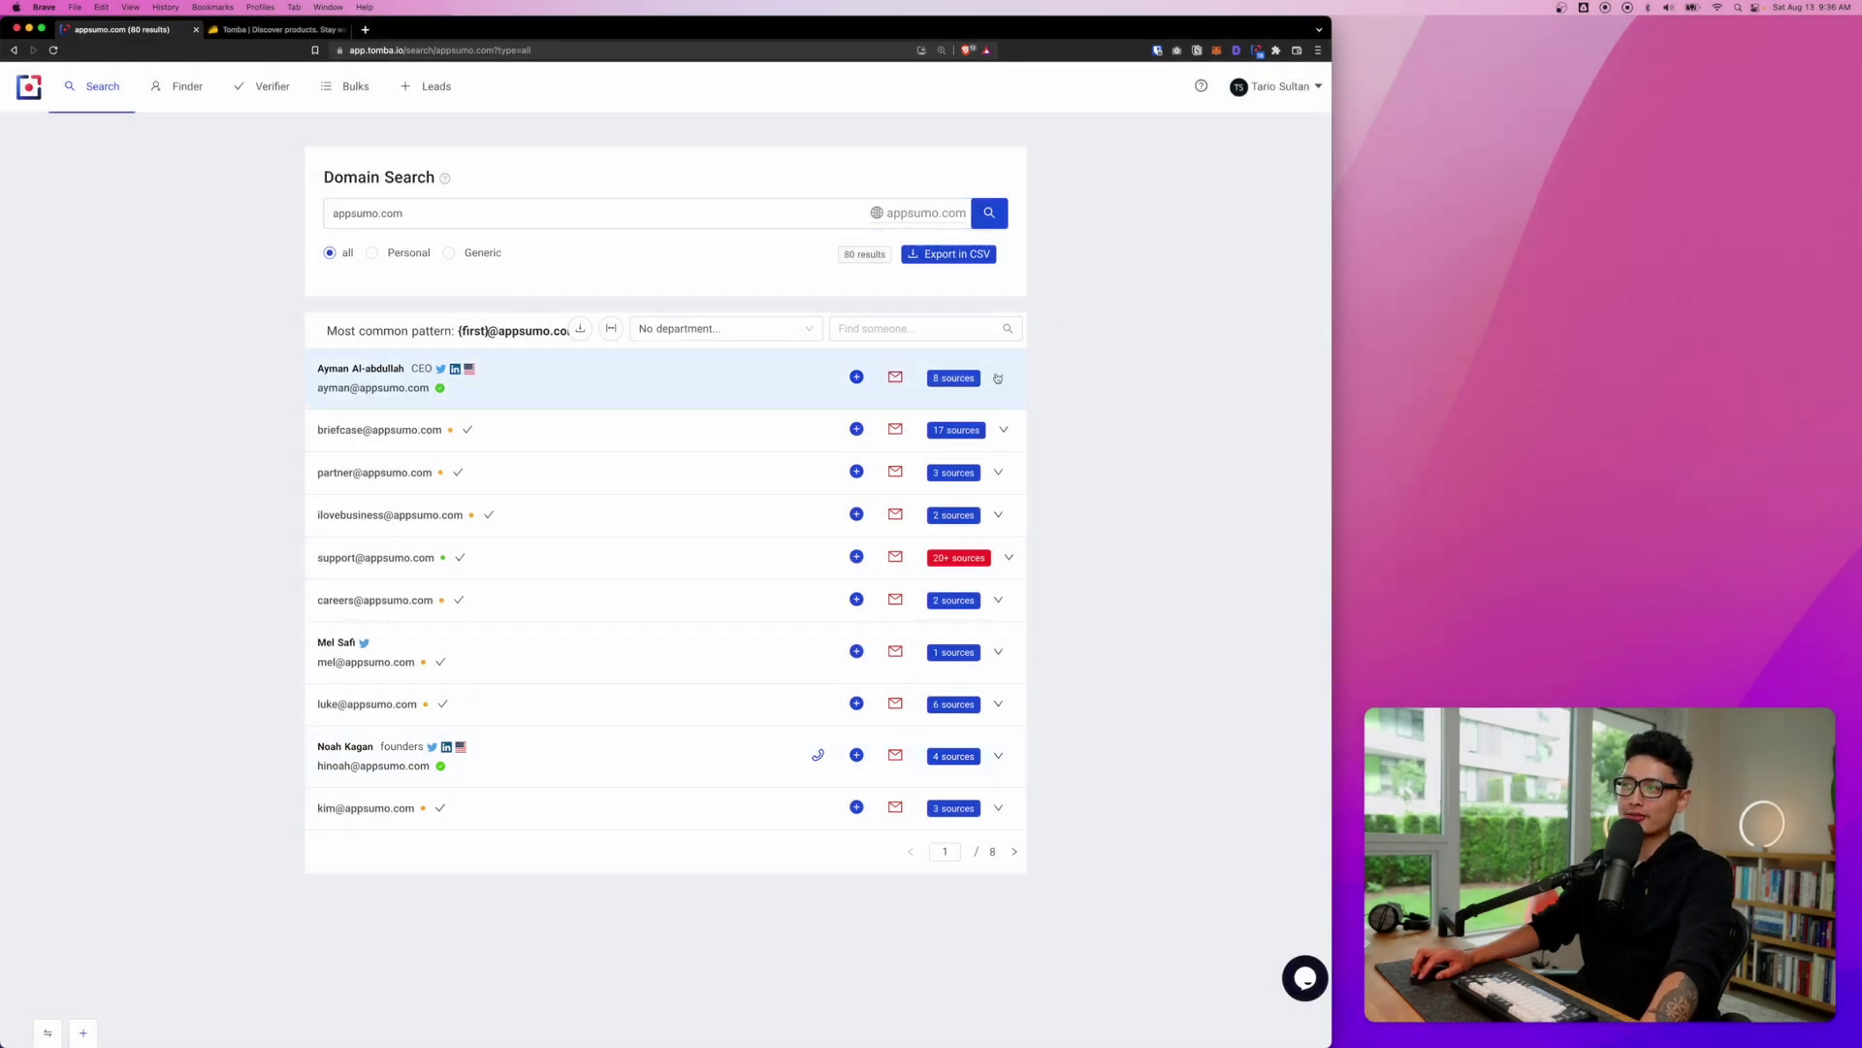
{"action": "left_click", "coordinate": [998, 379]}
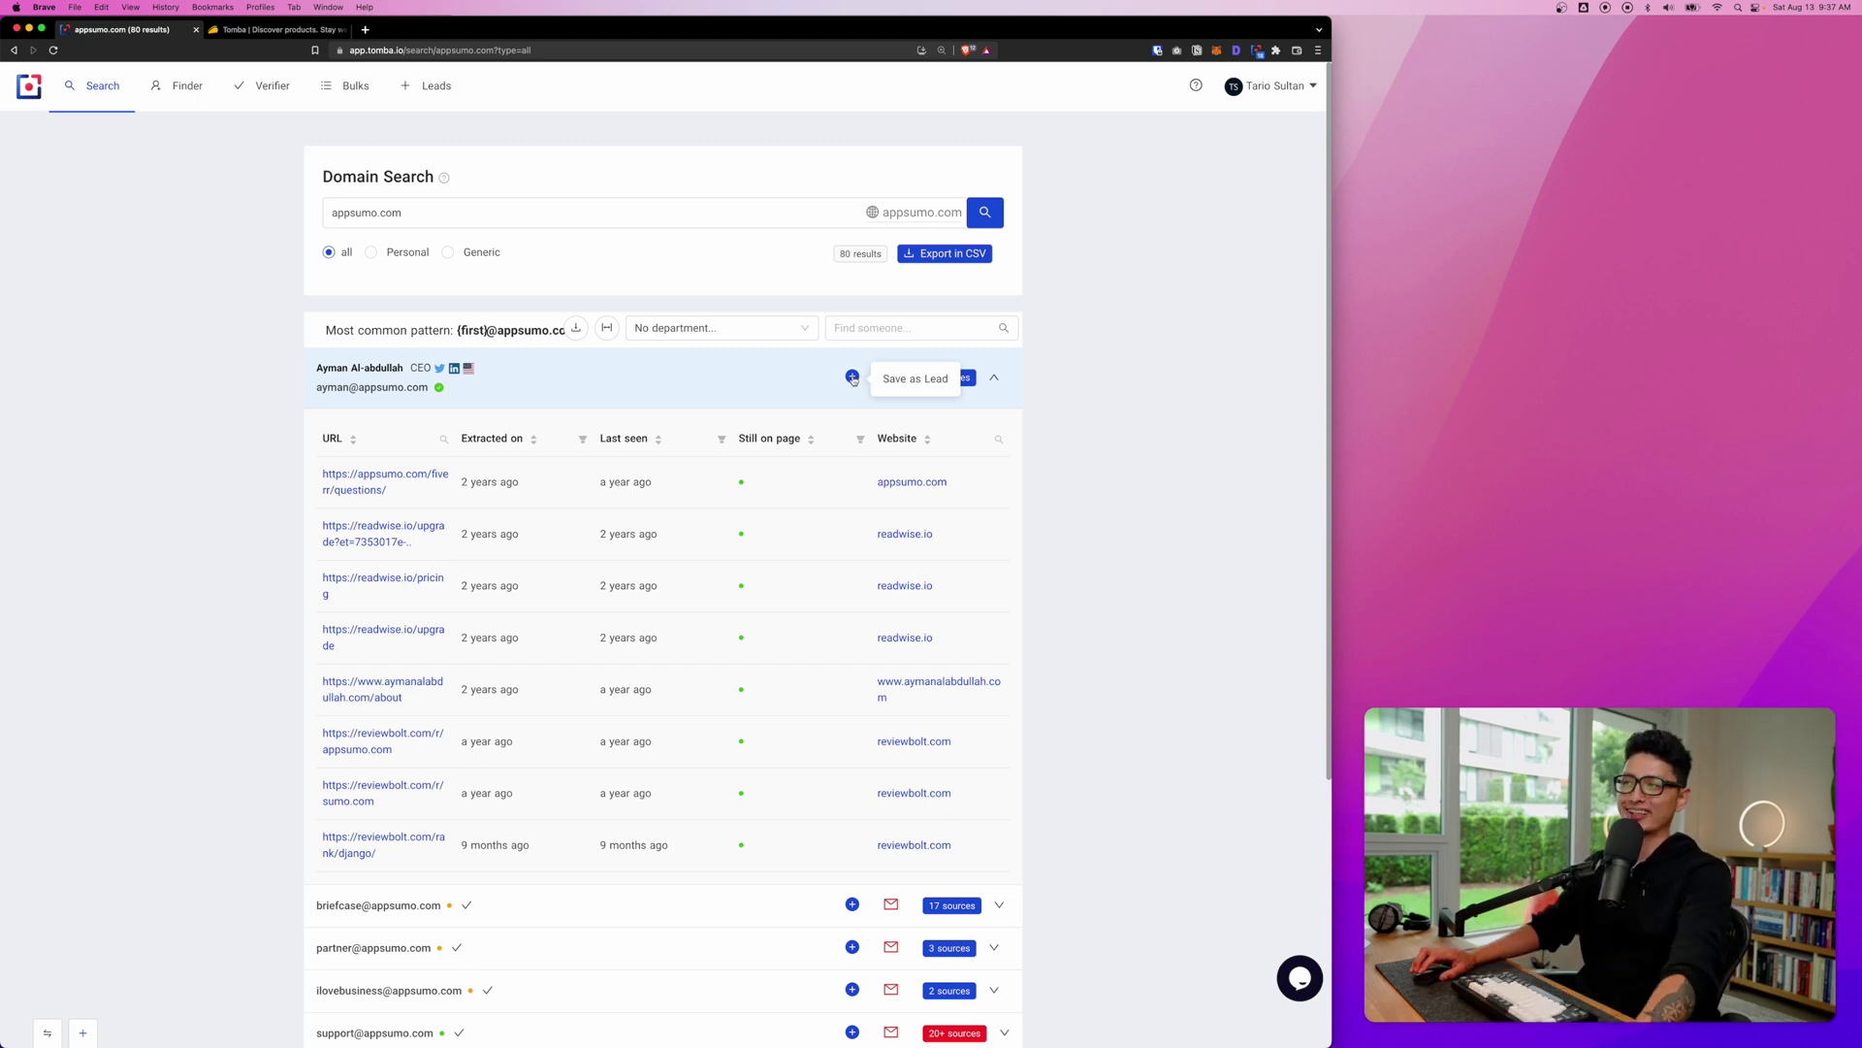
{"action": "left_click", "coordinate": [852, 378]}
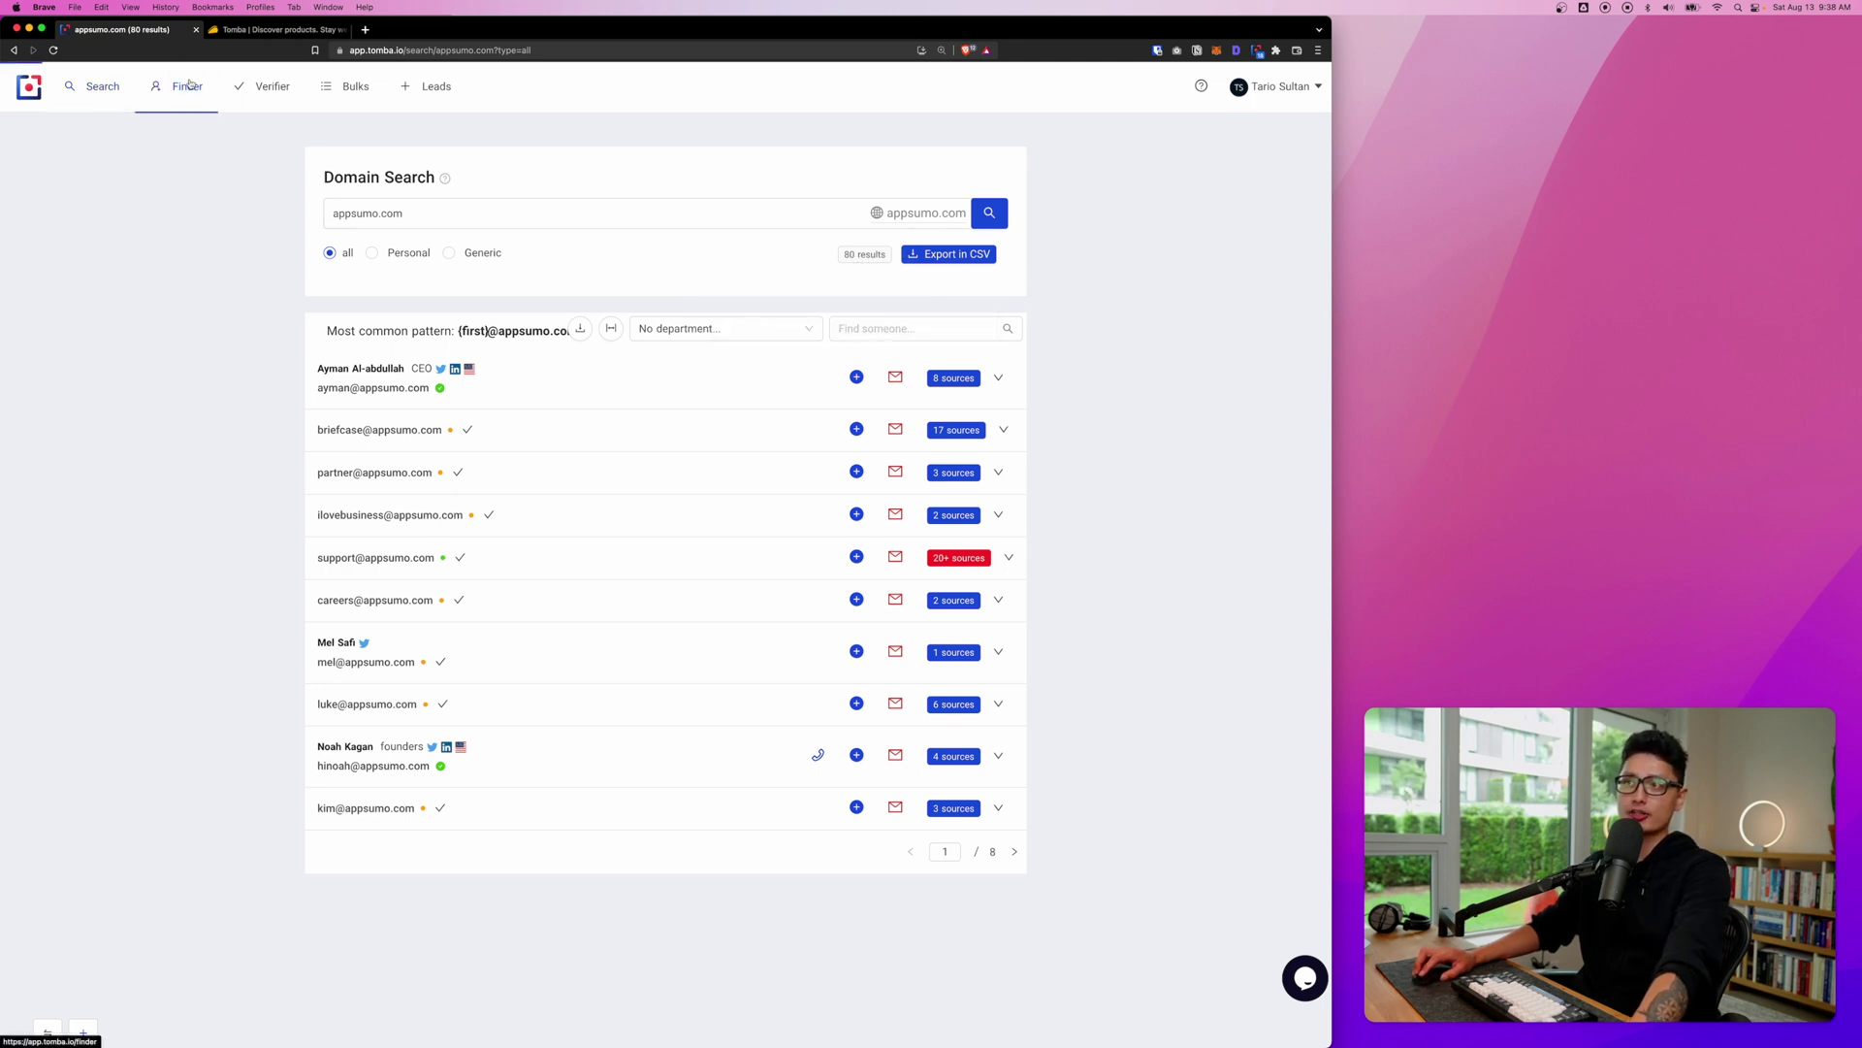
{"action": "left_click", "coordinate": [177, 96]}
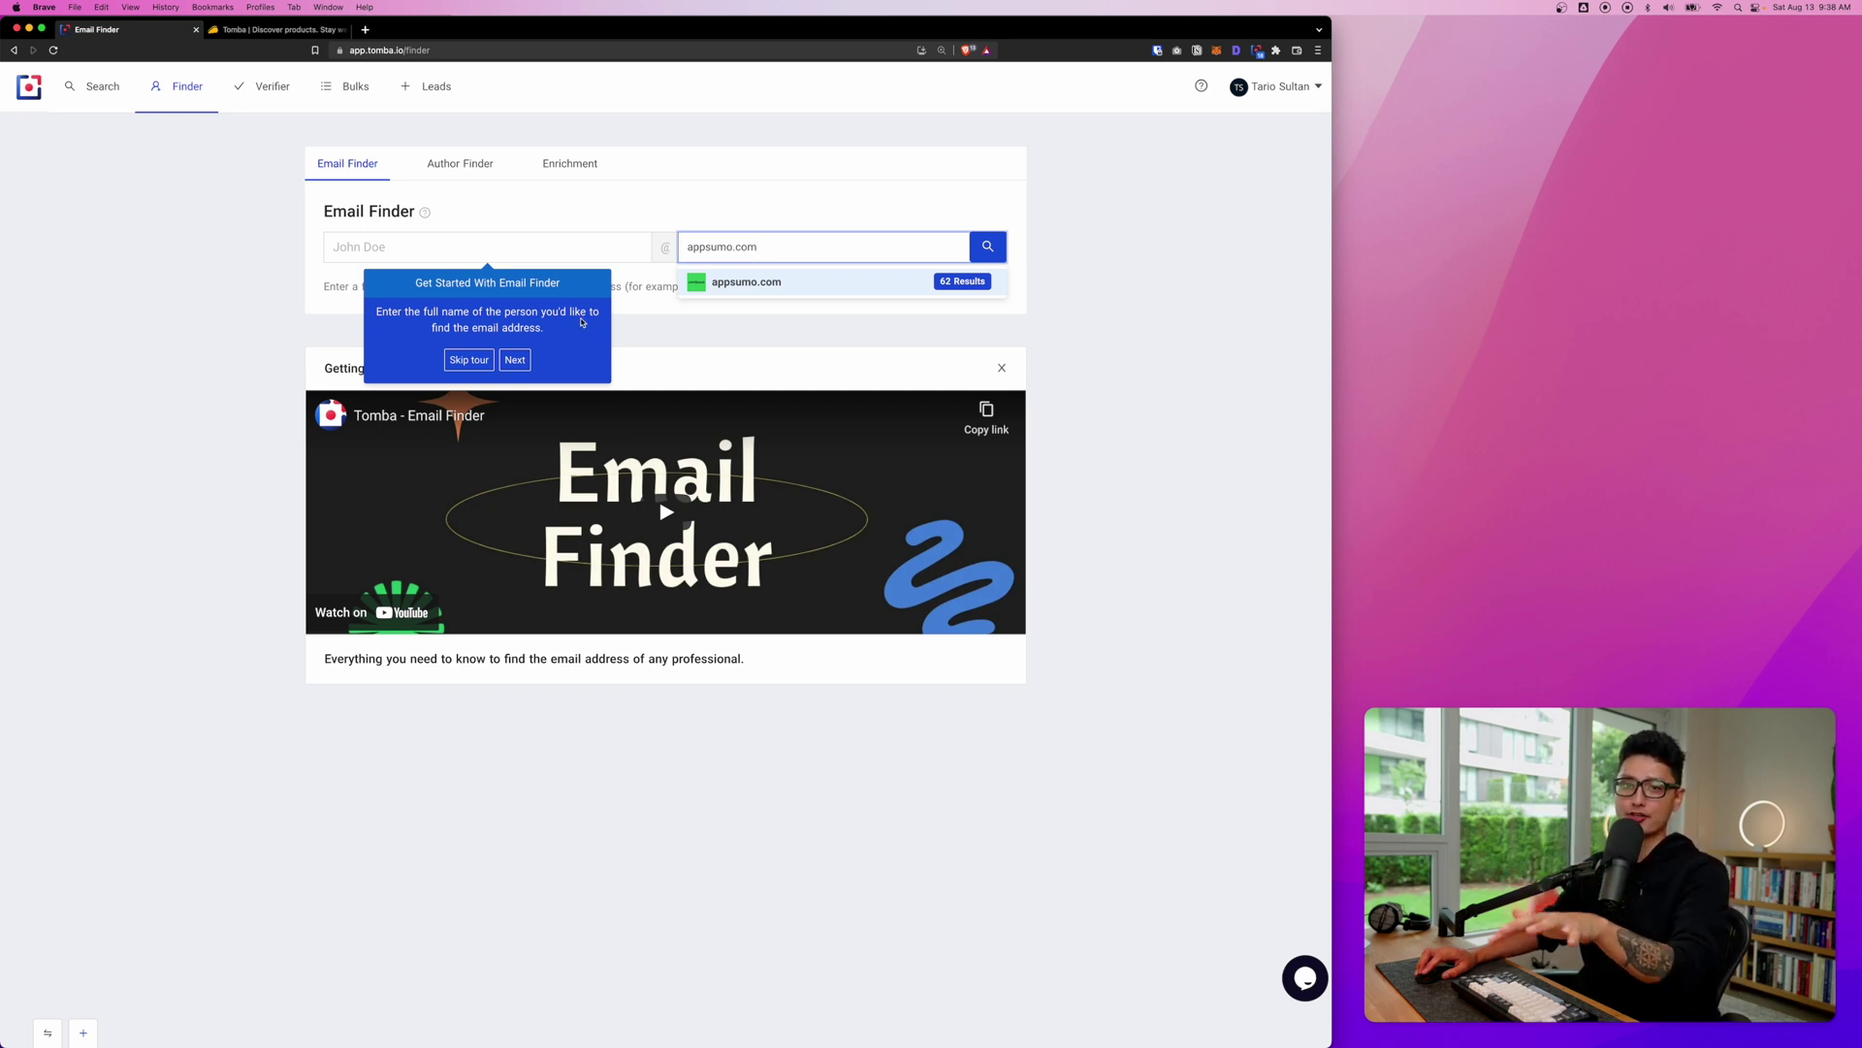
{"action": "left_click", "coordinate": [583, 252]}
{"action": "type", "text": "noah kagan"}
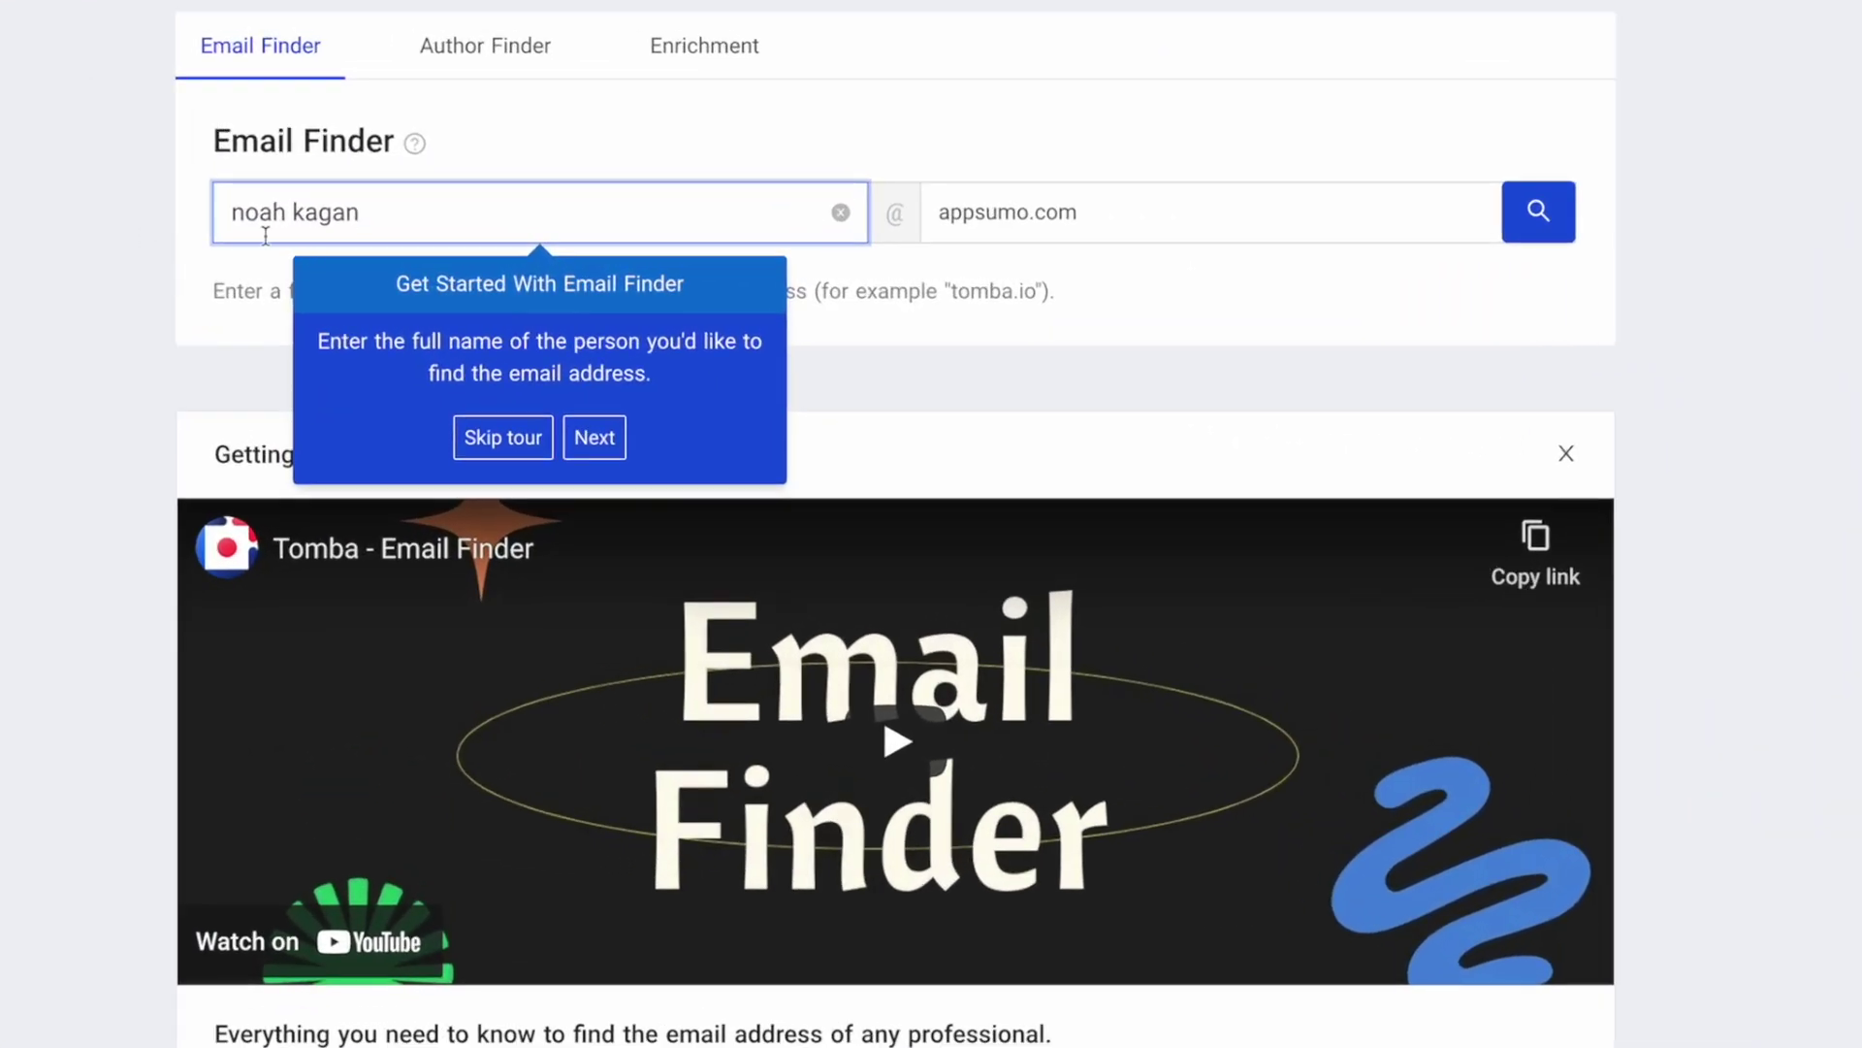
{"action": "left_click", "coordinate": [1048, 228]}
{"action": "left_click", "coordinate": [994, 250]}
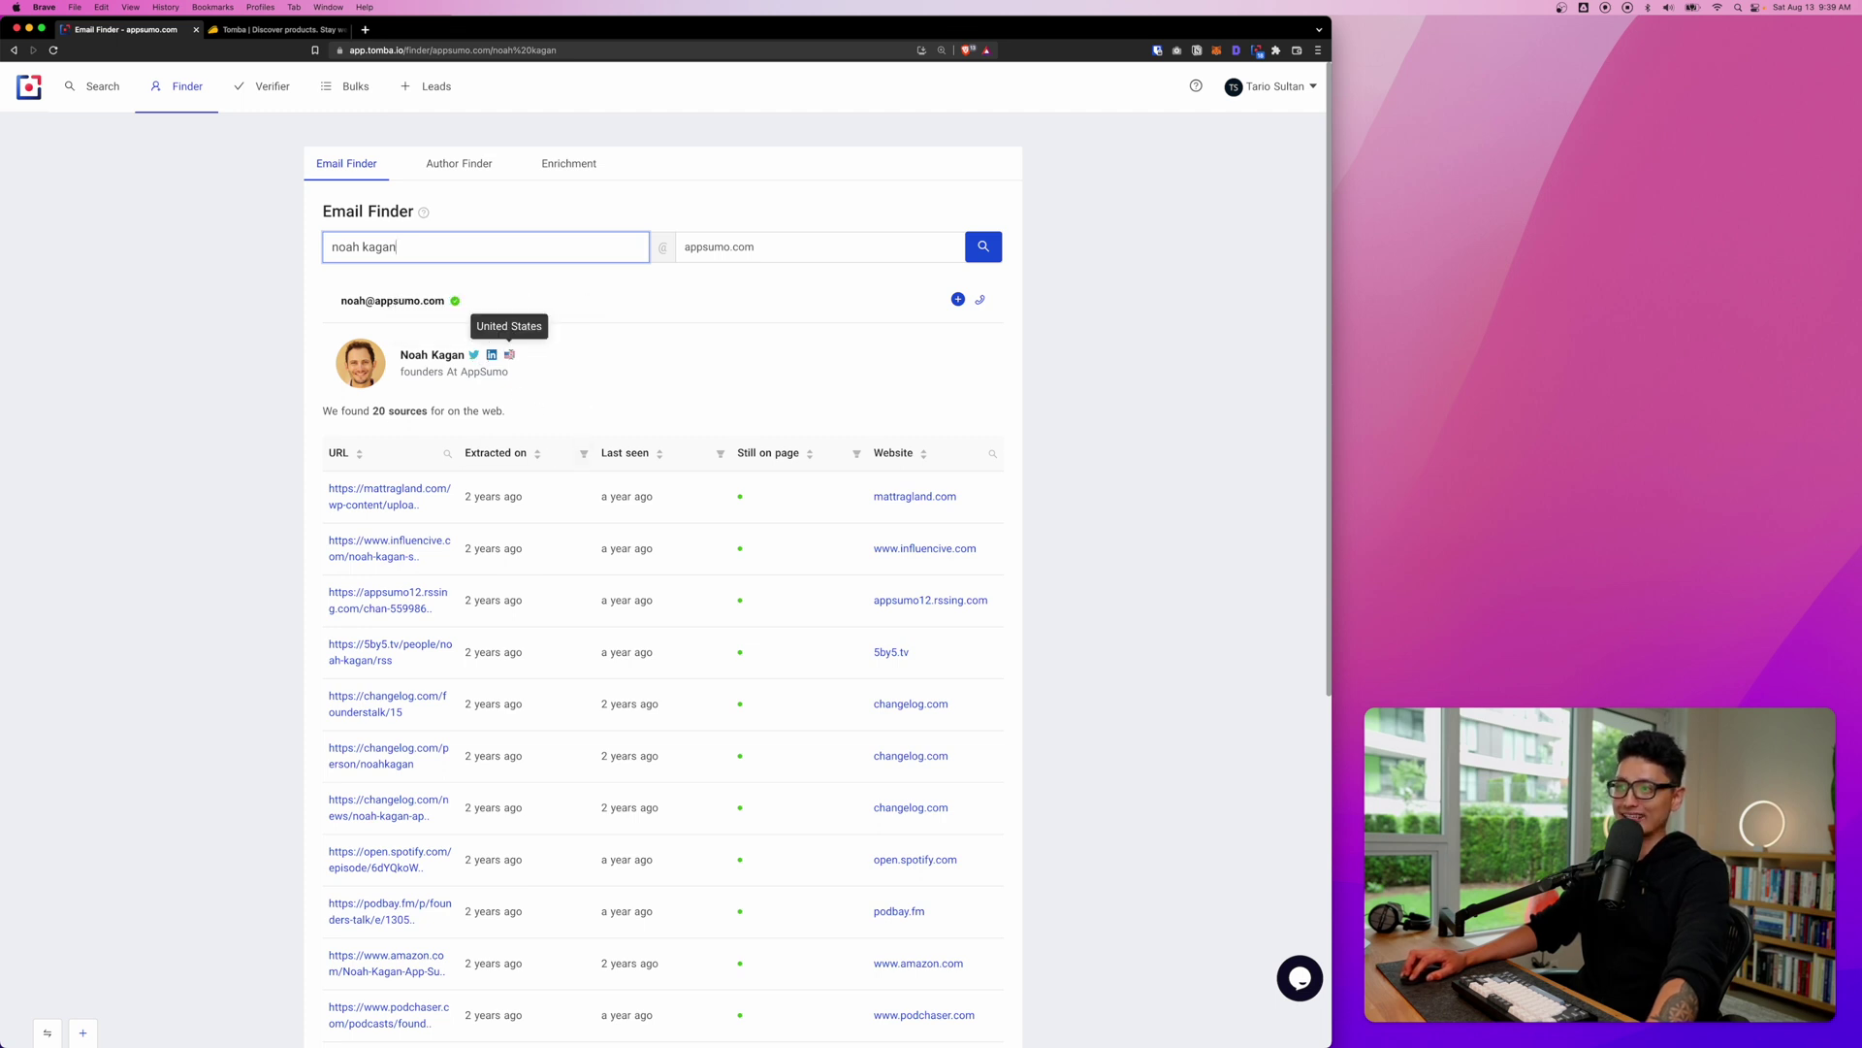
{"action": "scroll", "coordinate": [465, 311], "scroll_direction": "down", "scroll_amount": 5}
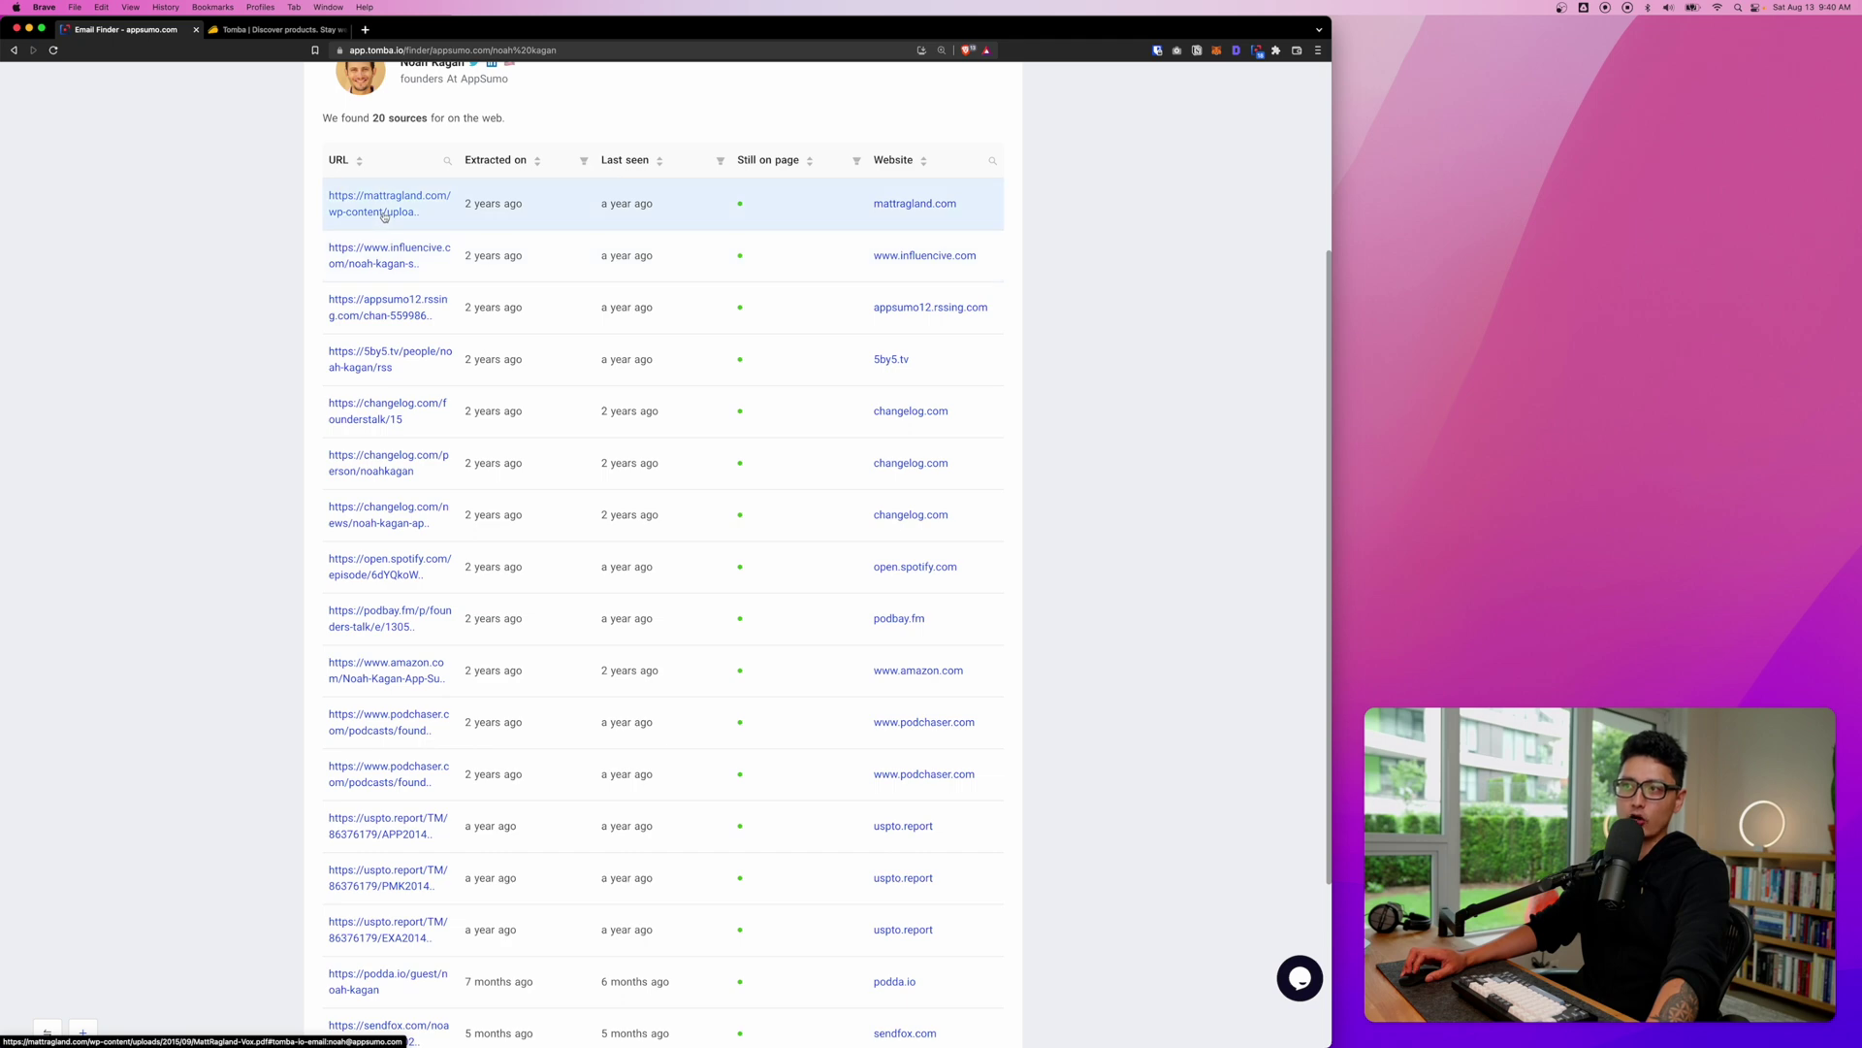
{"action": "scroll", "coordinate": [385, 215], "scroll_direction": "down", "scroll_amount": 5}
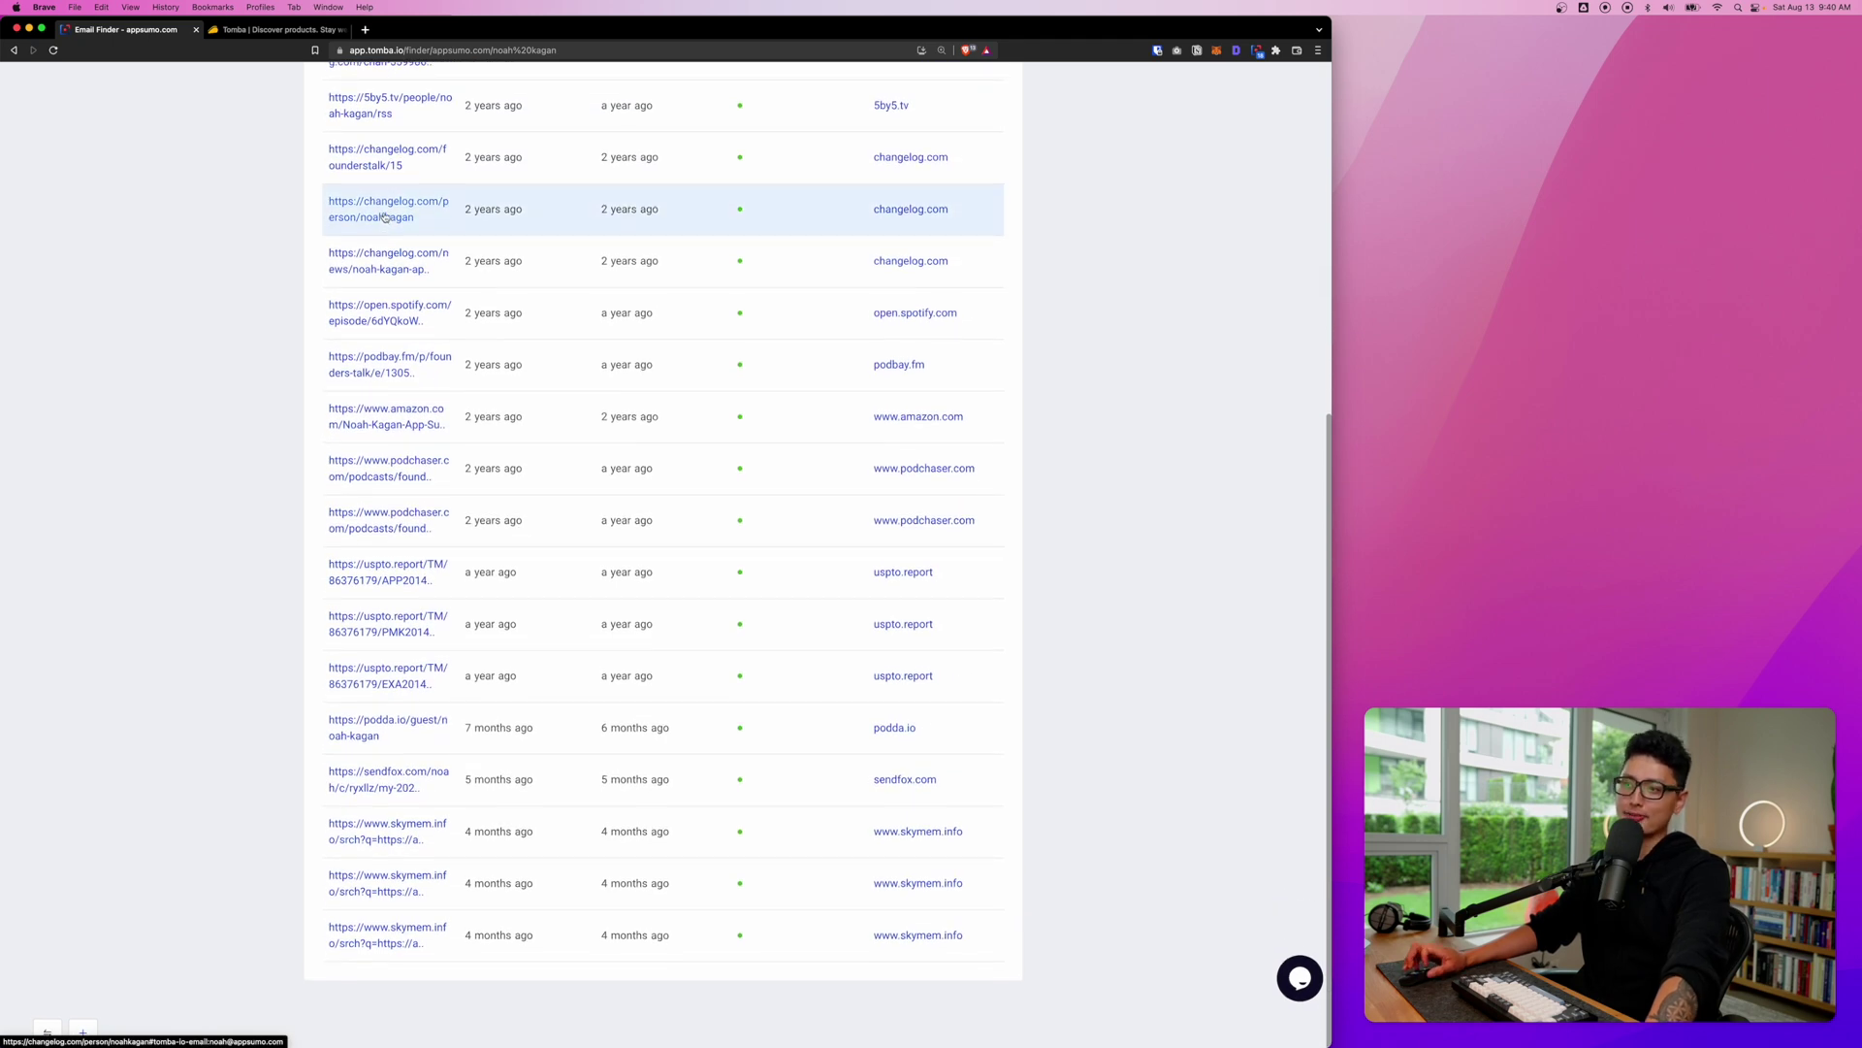
{"action": "scroll", "coordinate": [384, 216], "scroll_direction": "up", "scroll_amount": 10}
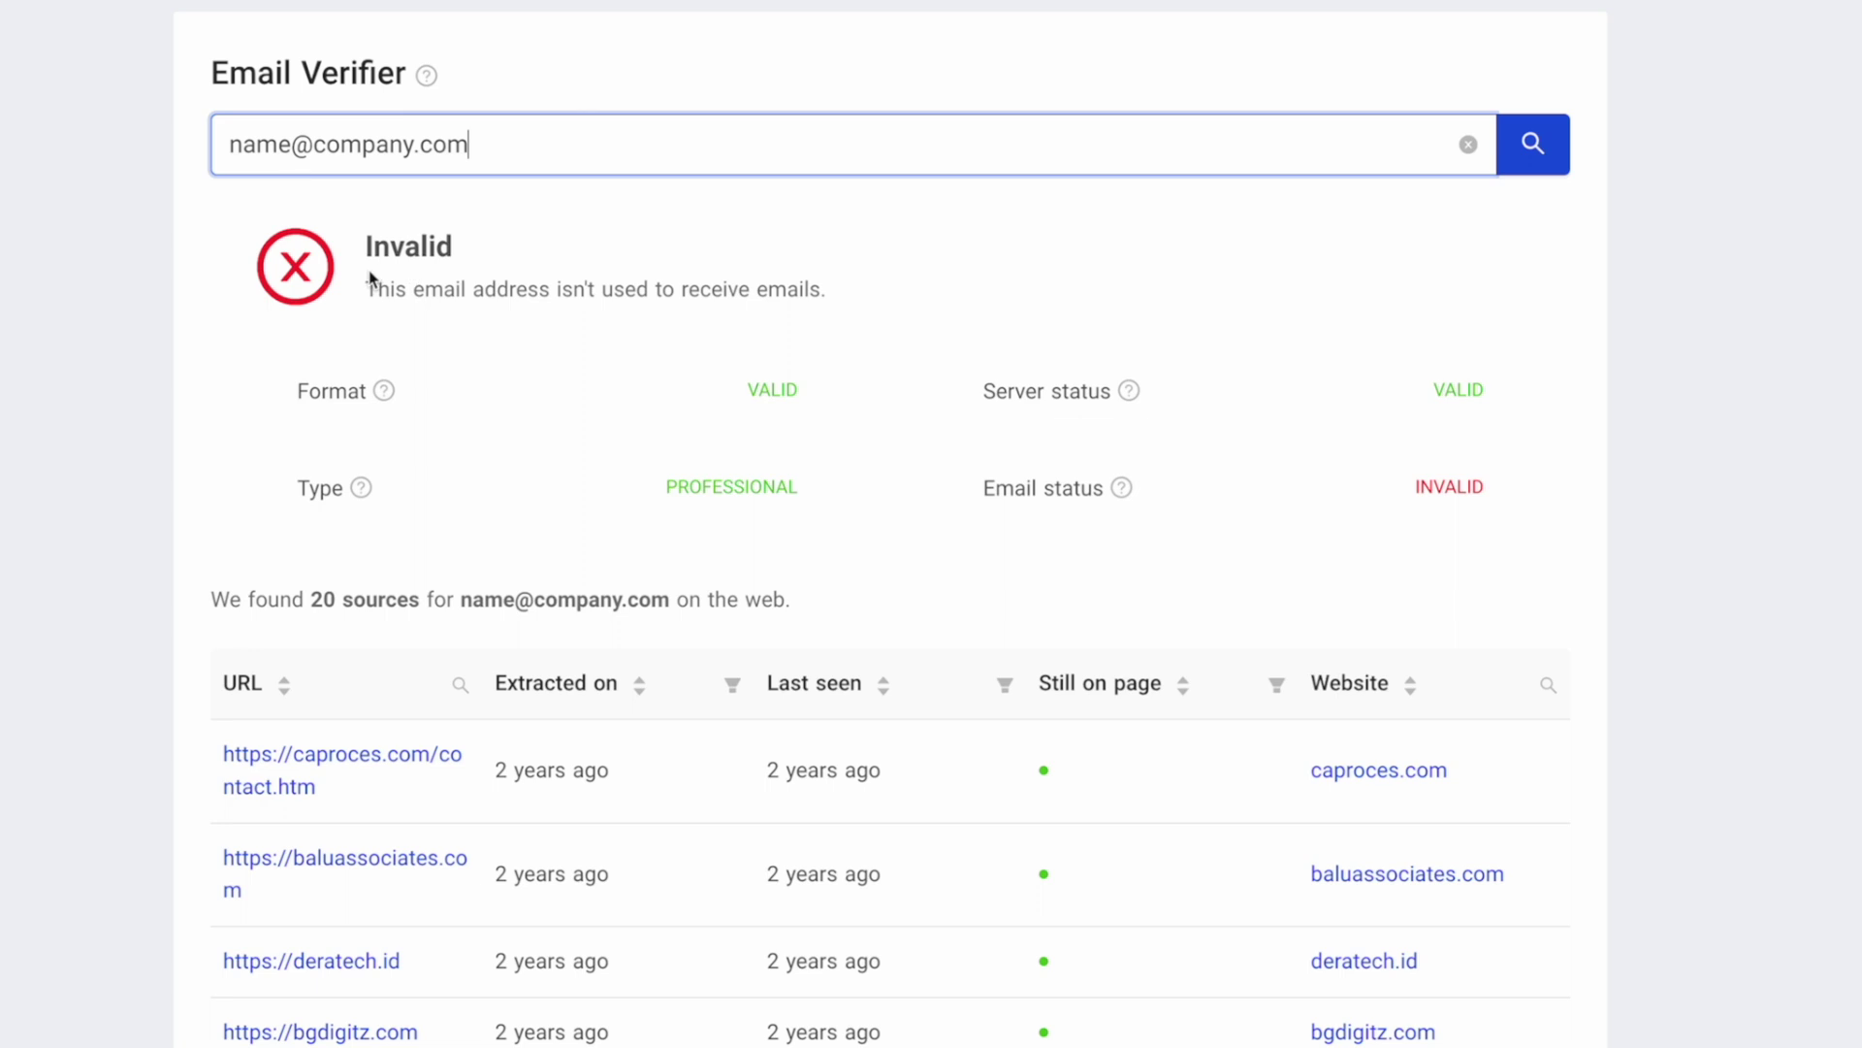
- Highlight the Invalid verdict, its explanation and the VALID format status in the verification results
{"action": "double_click", "coordinate": [520, 249]}
{"action": "left_click", "coordinate": [492, 277]}
{"action": "left_click_drag", "start_coordinate": [414, 285], "coordinate": [827, 316]}
{"action": "left_click", "coordinate": [786, 428]}
{"action": "double_click", "coordinate": [773, 389]}
{"action": "left_click", "coordinate": [705, 395]}
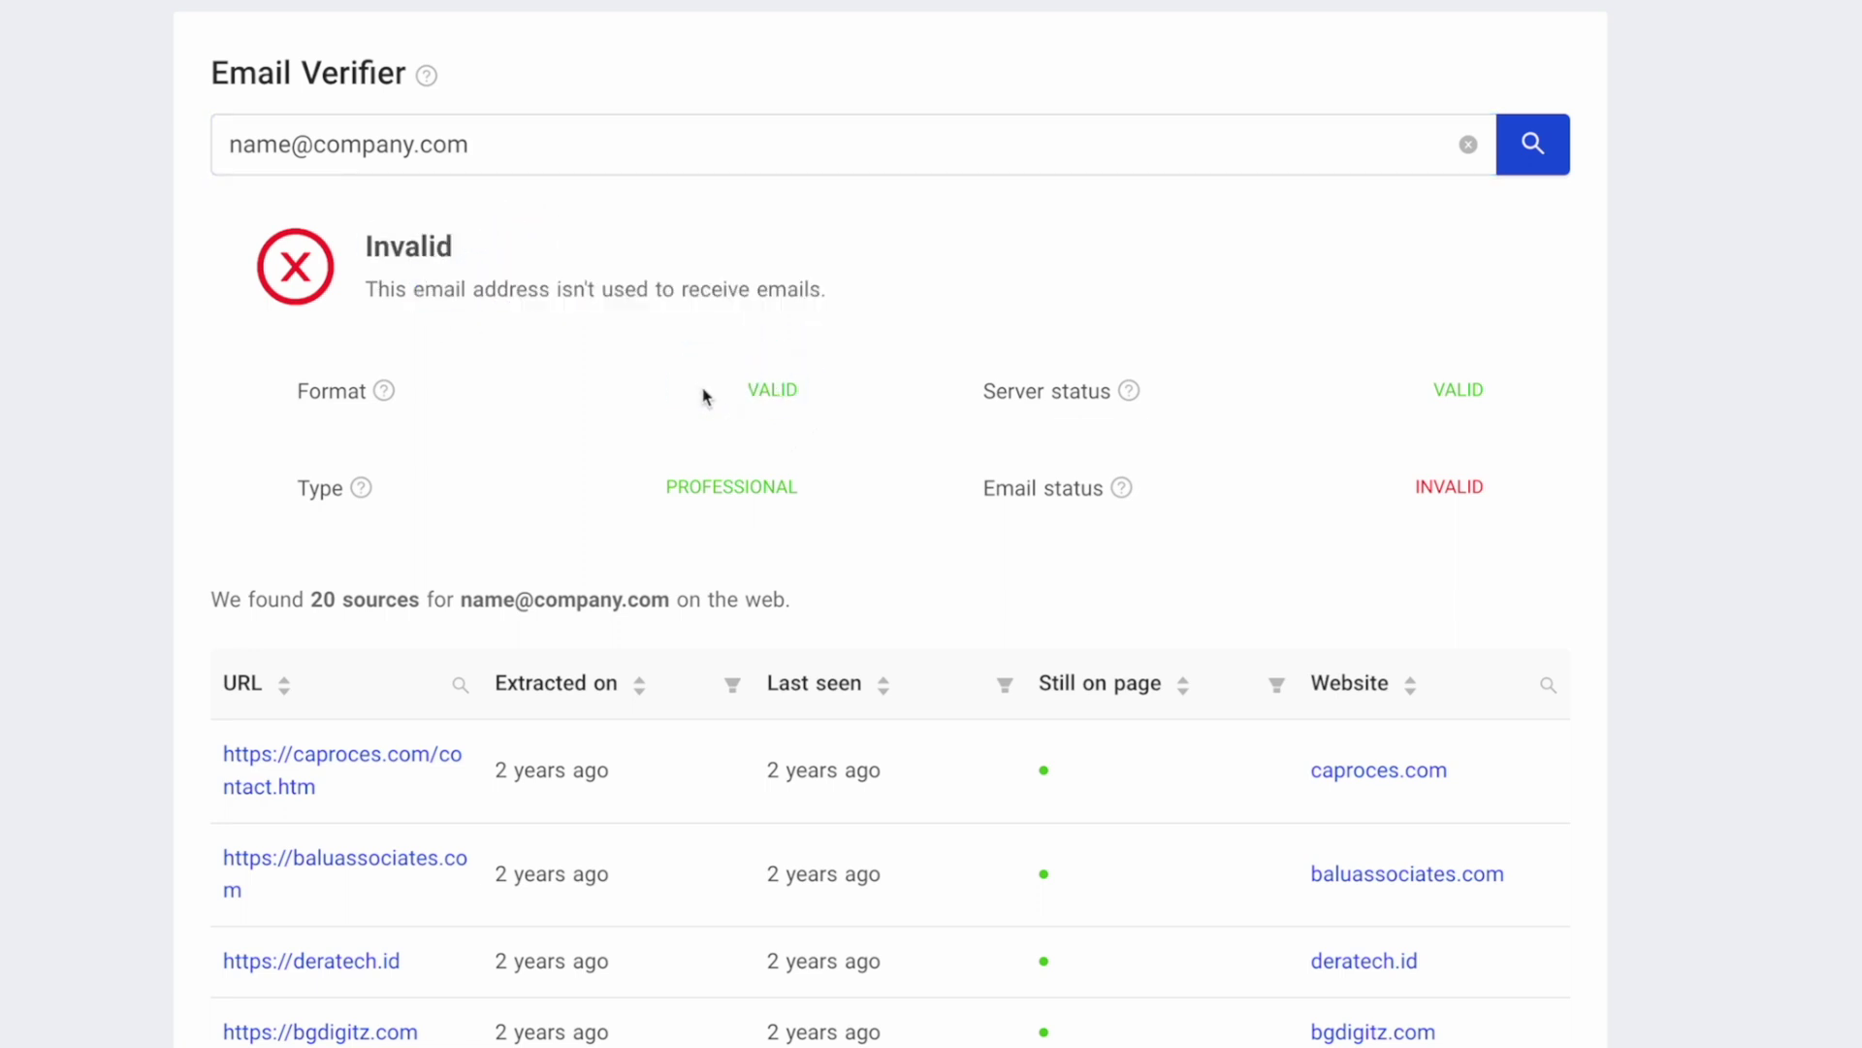
{"action": "left_click", "coordinate": [833, 494]}
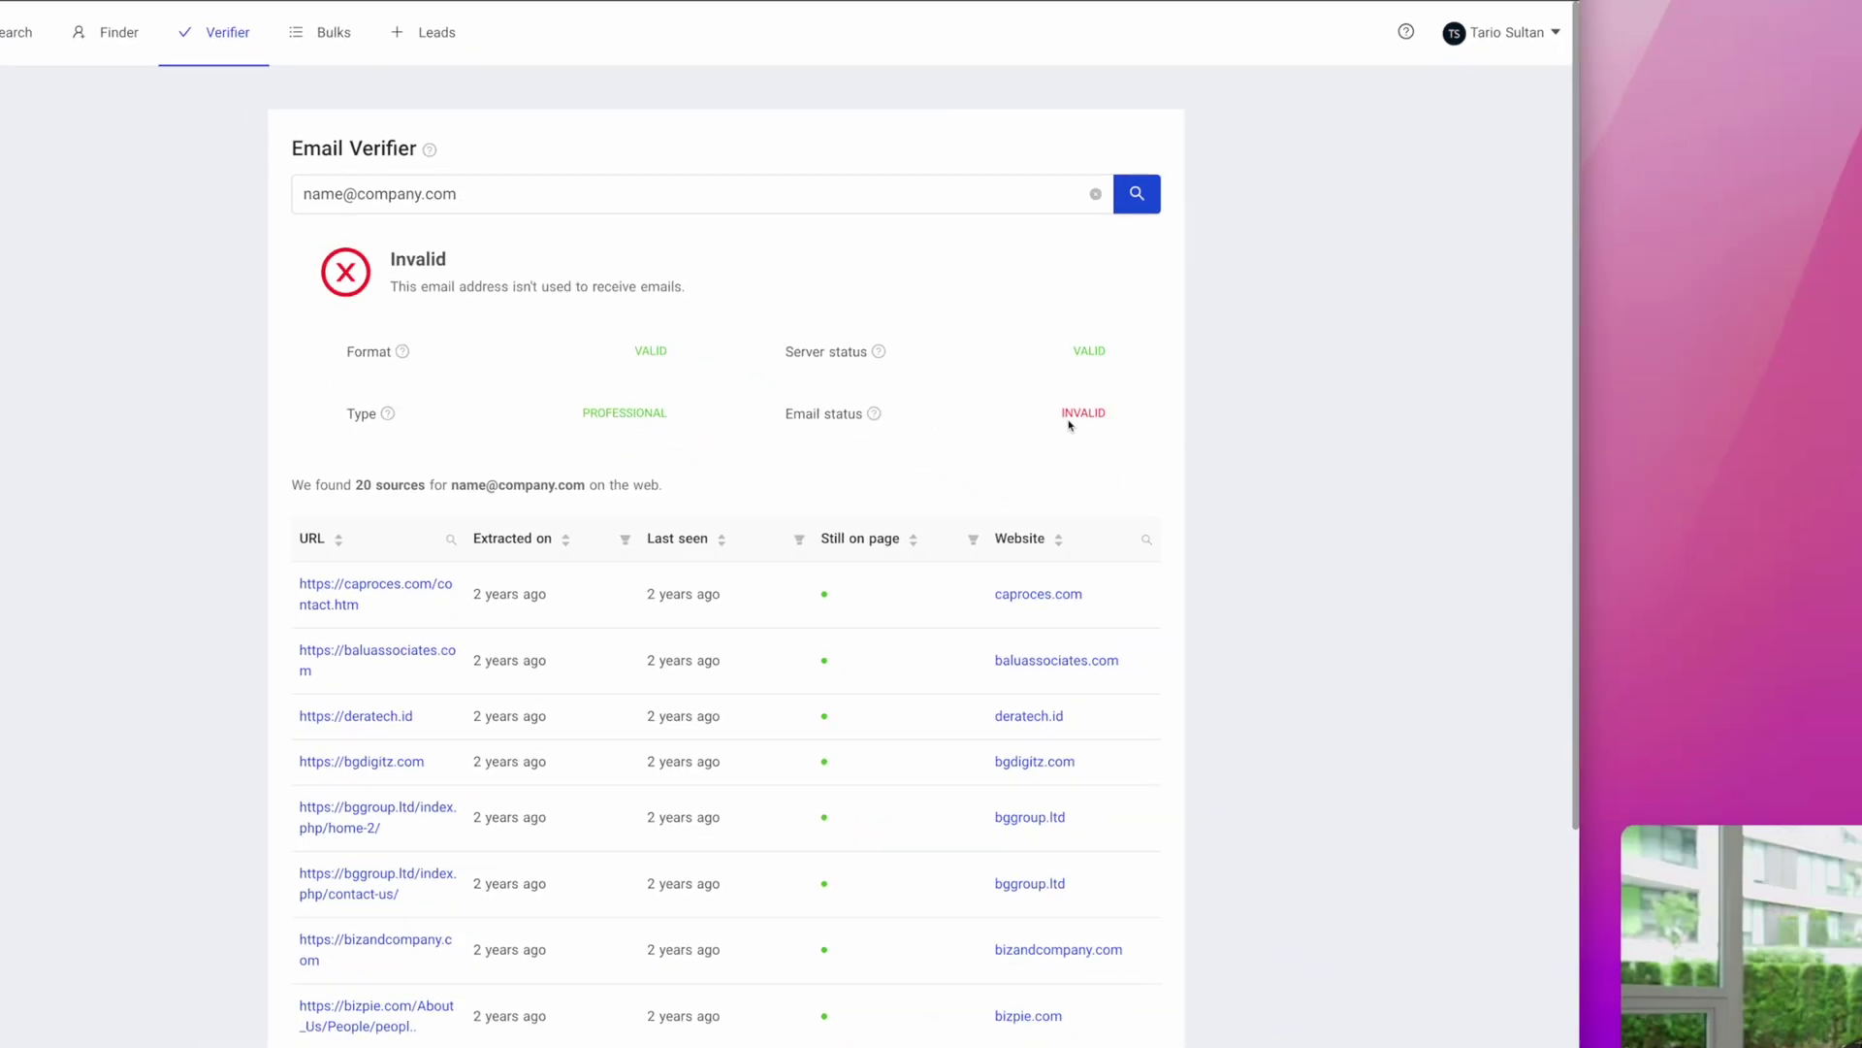
{"action": "scroll", "coordinate": [898, 375], "scroll_direction": "down", "scroll_amount": 5}
{"action": "scroll", "coordinate": [898, 375], "scroll_direction": "up", "scroll_amount": 5}
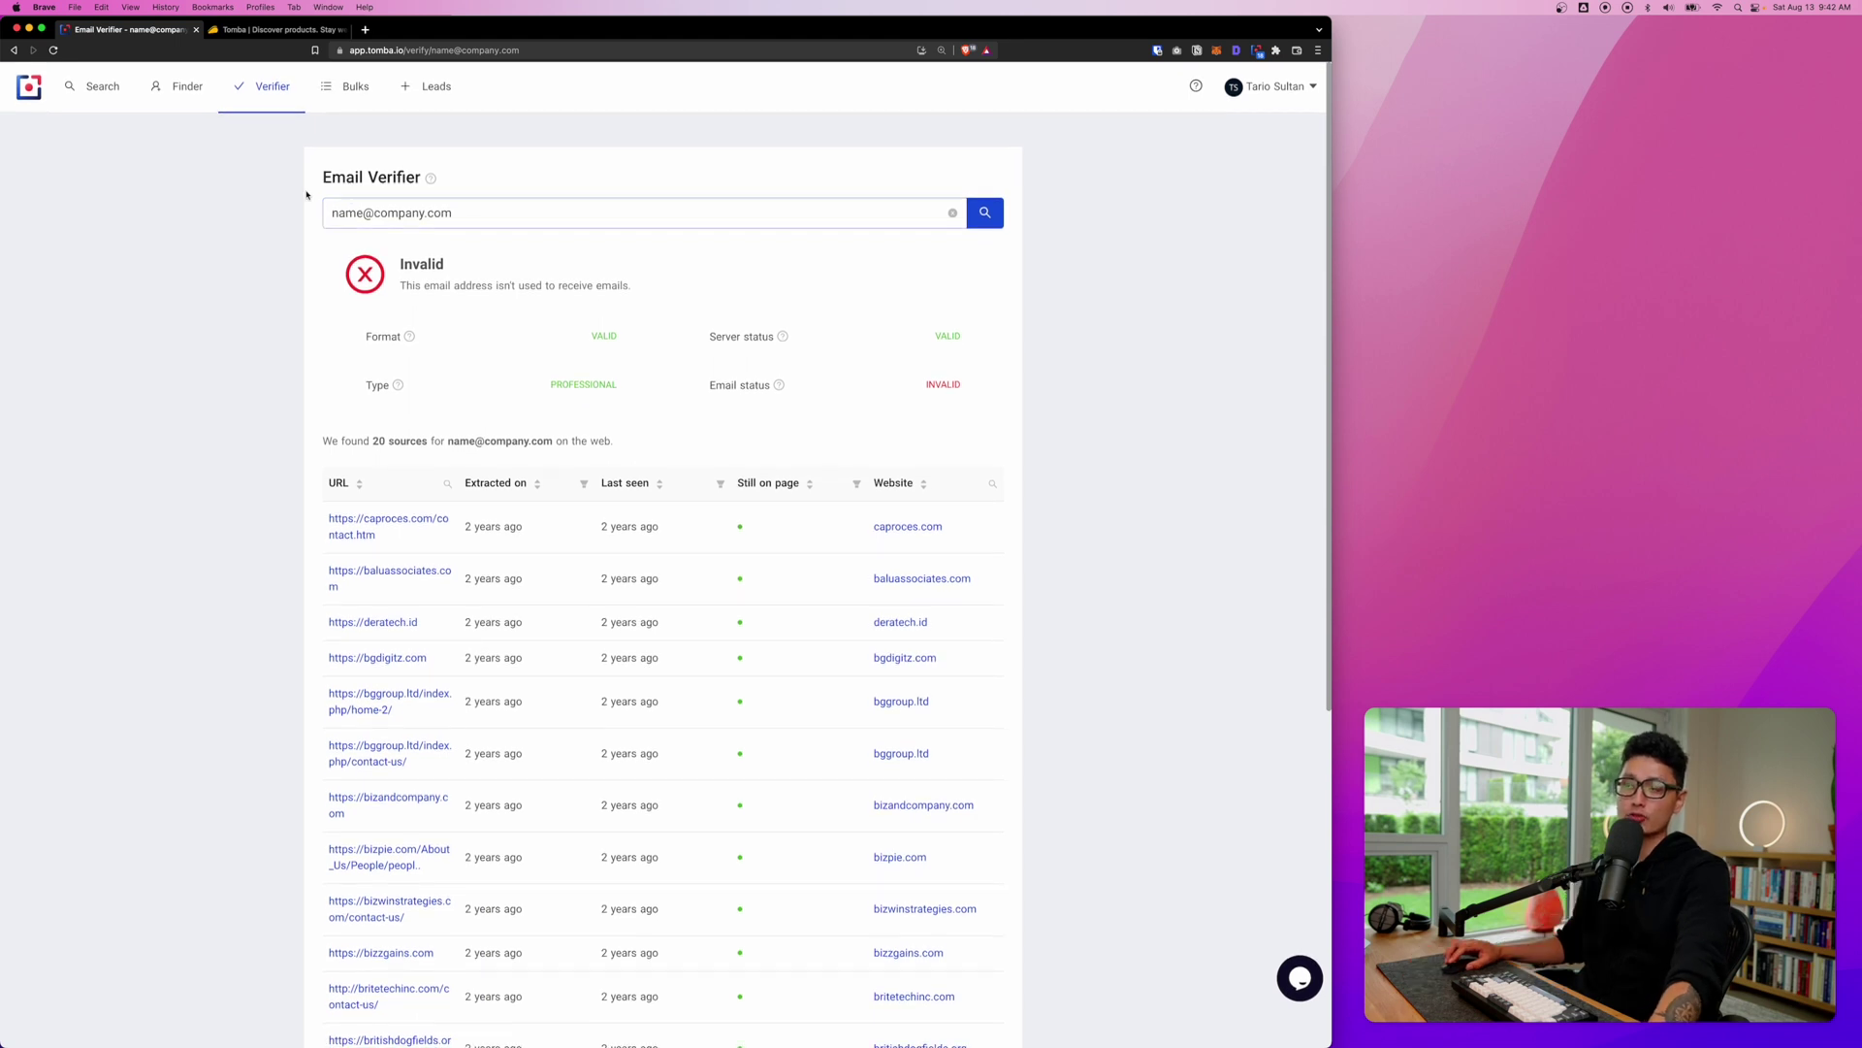
{"action": "left_click_drag", "start_coordinate": [400, 265], "coordinate": [504, 265]}
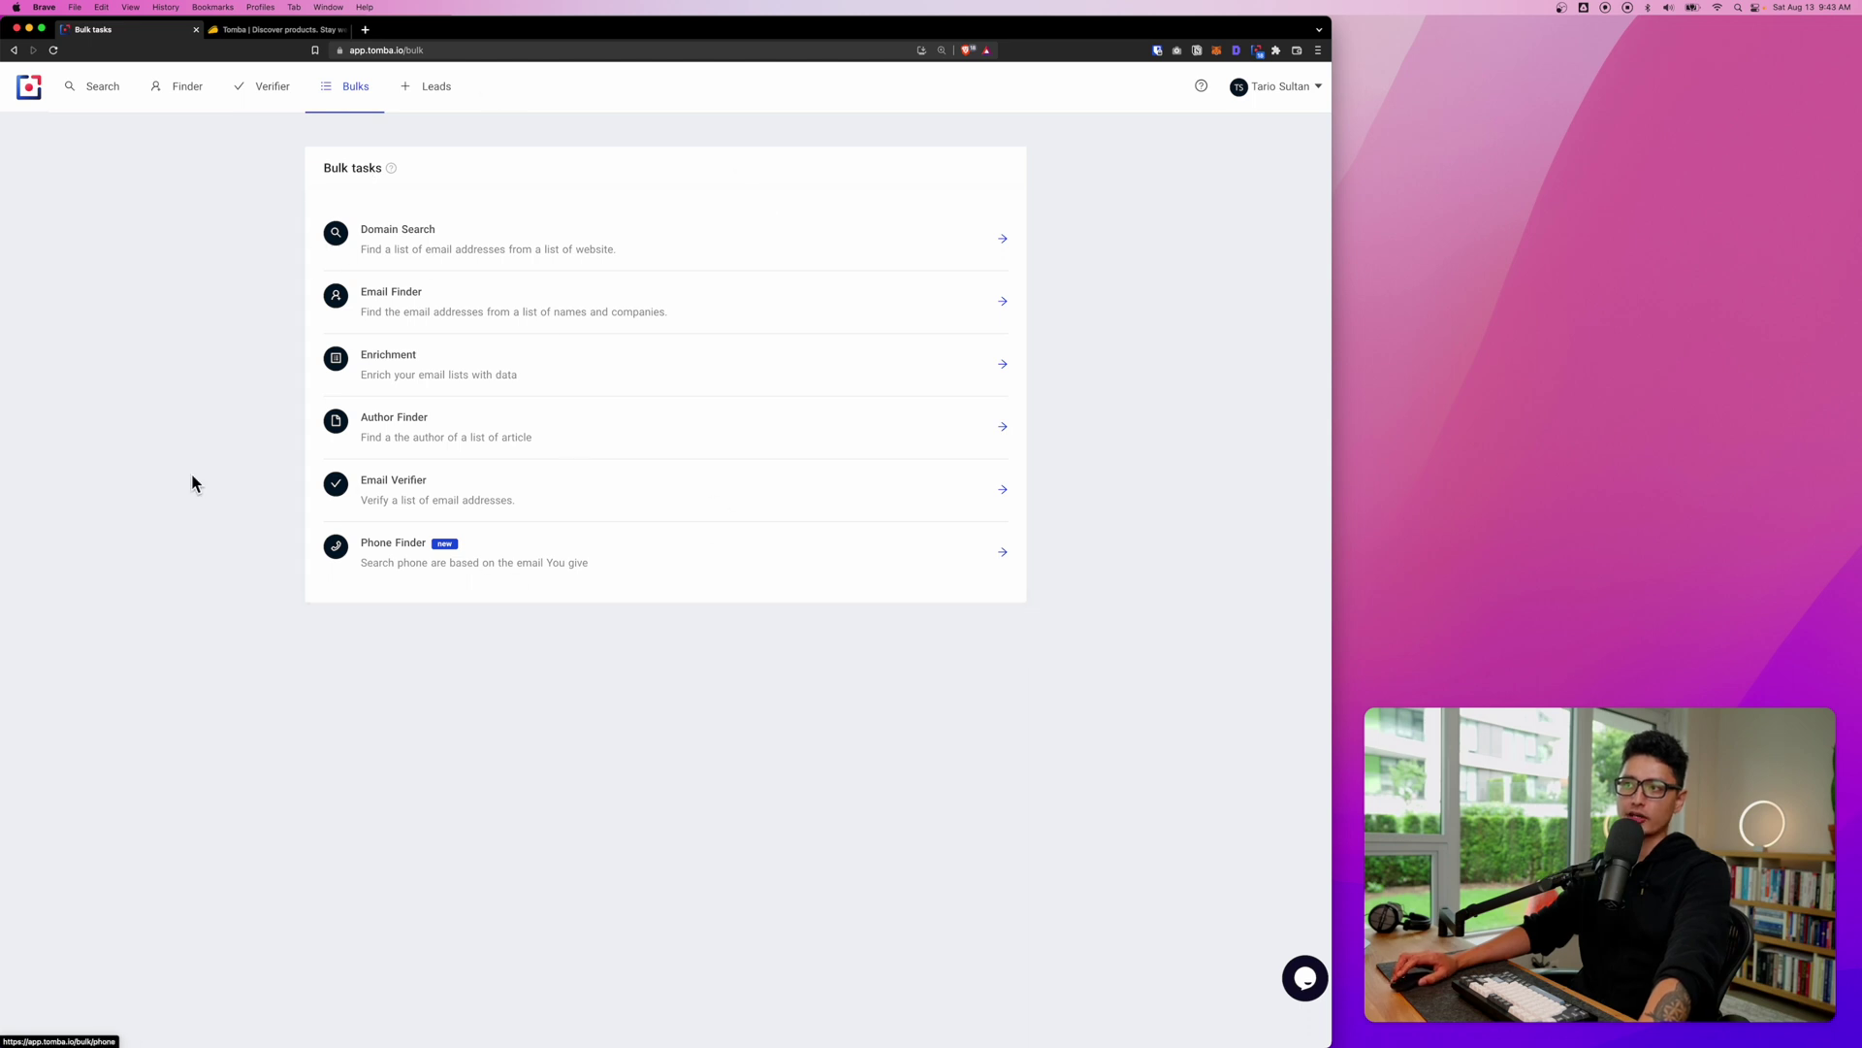
- Check the empty Leads page, then return to the AppSumo Tomba listing
{"action": "left_click", "coordinate": [461, 109]}
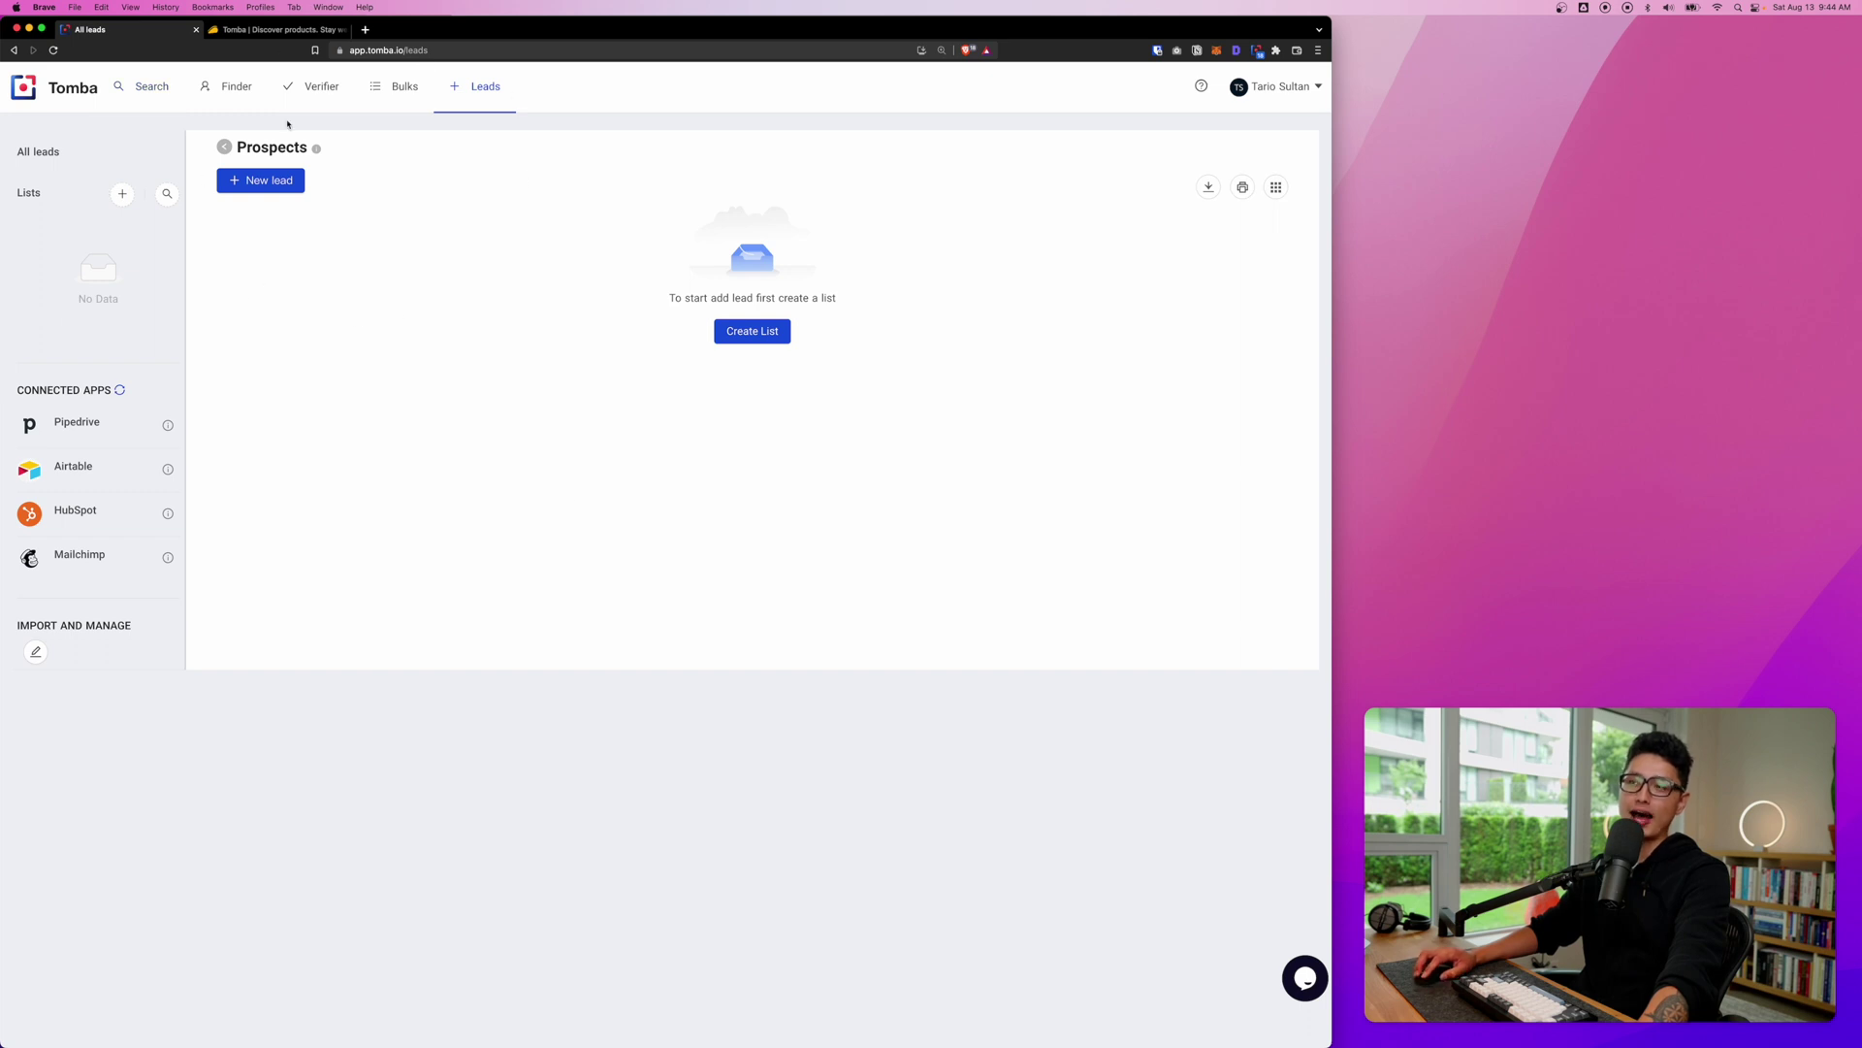
{"action": "key", "text": "ctrl+Tab"}
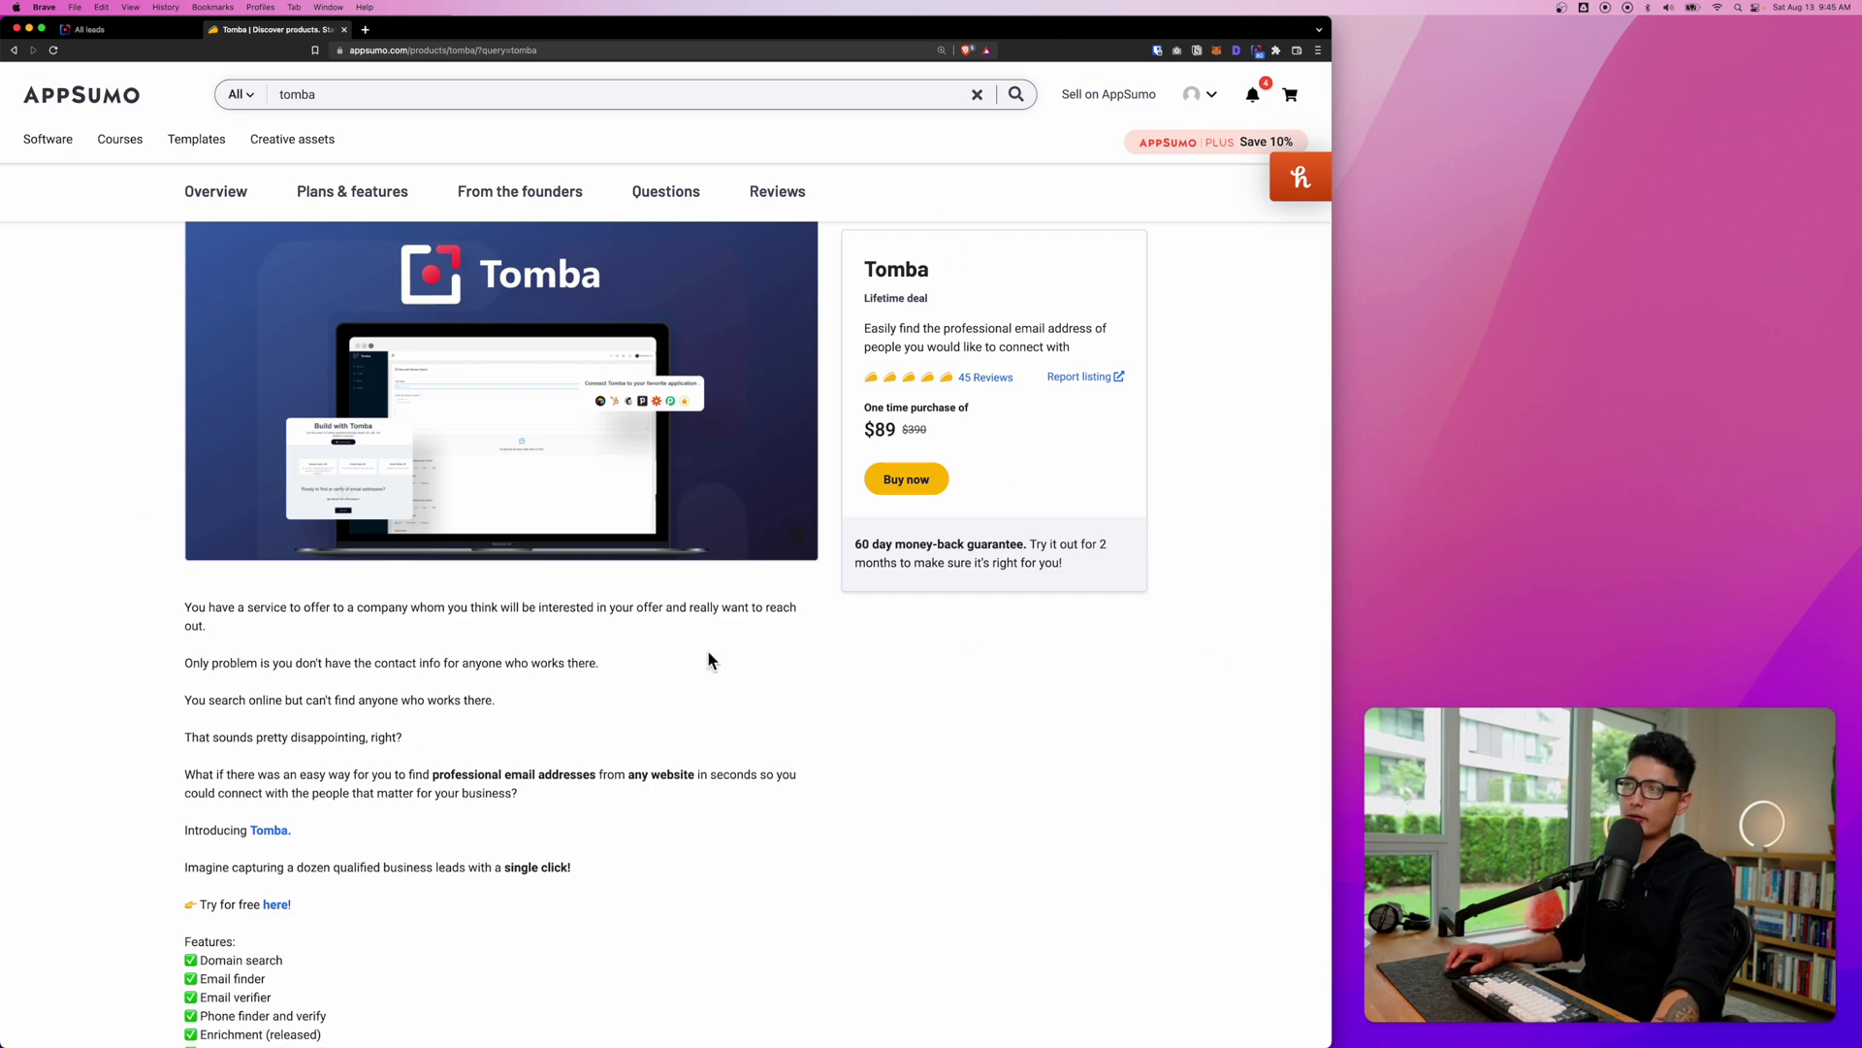
{"action": "left_click", "coordinate": [1259, 55]}
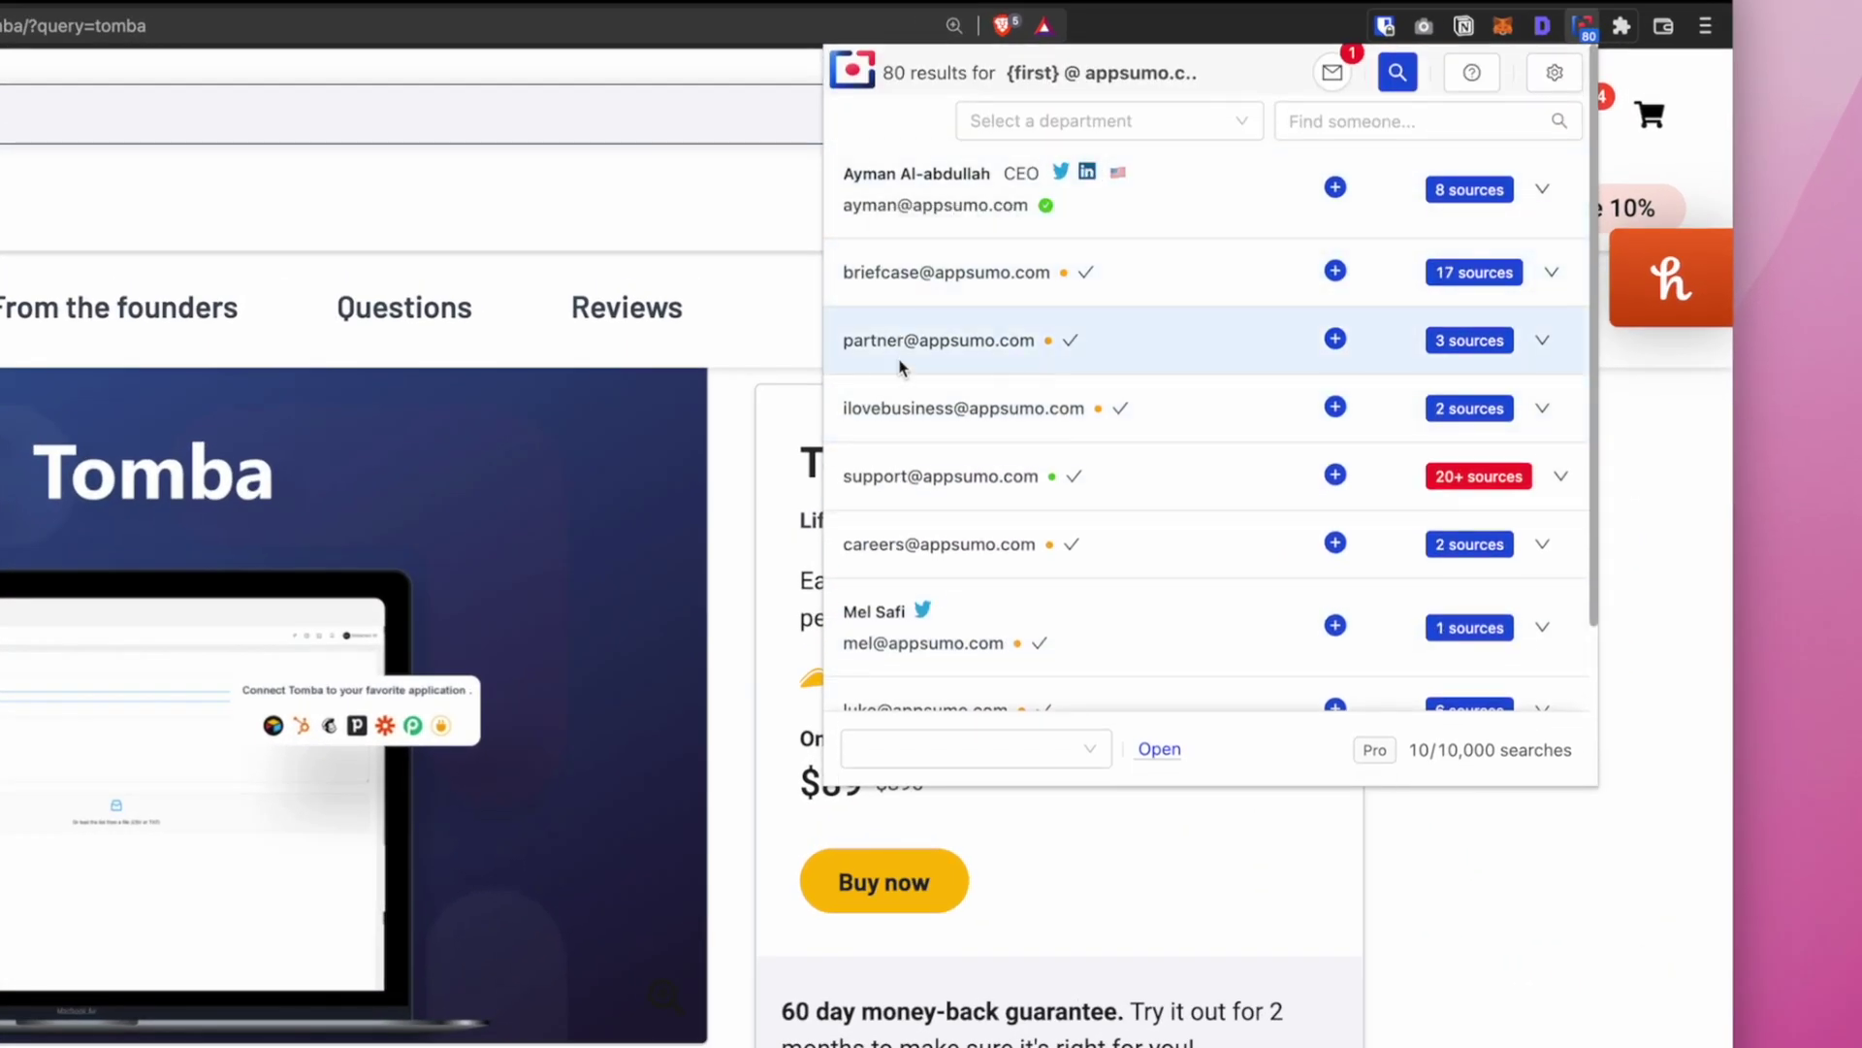
{"action": "scroll", "coordinate": [1128, 367], "scroll_direction": "down", "scroll_amount": 3}
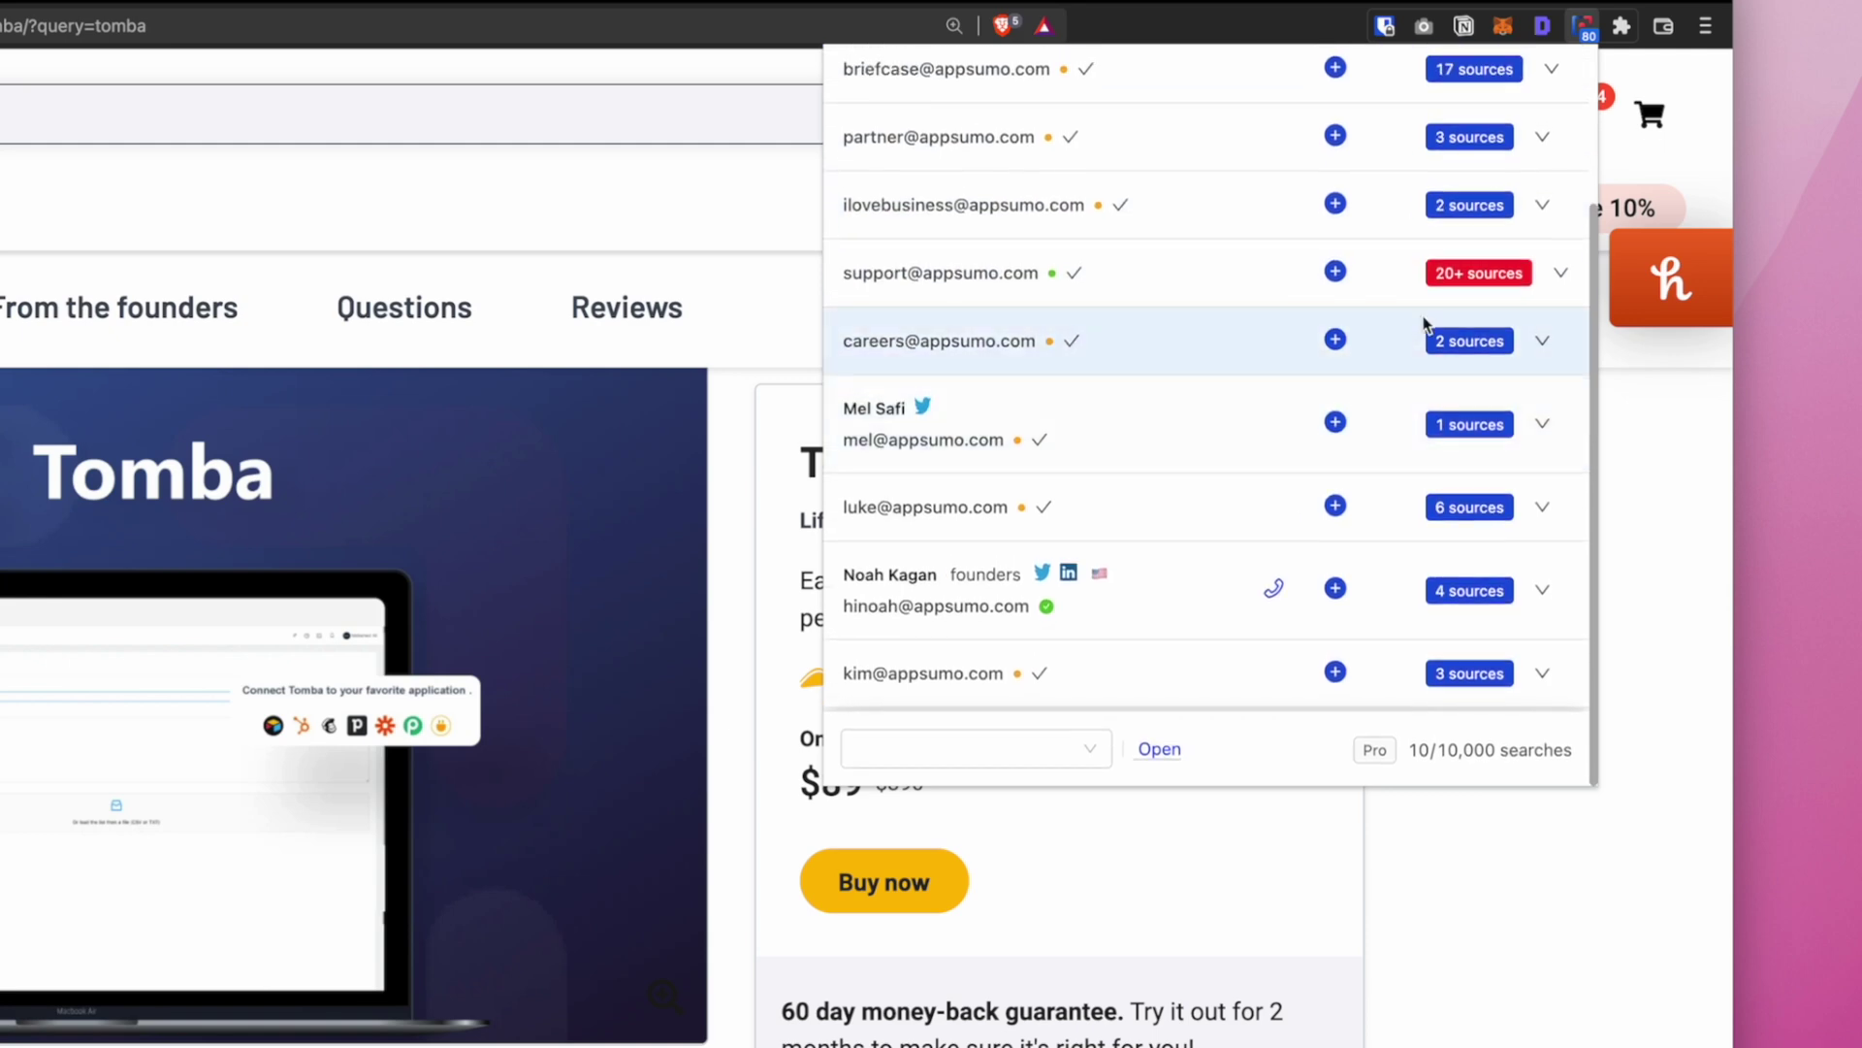
{"action": "scroll", "coordinate": [1280, 291], "scroll_direction": "up", "scroll_amount": 3}
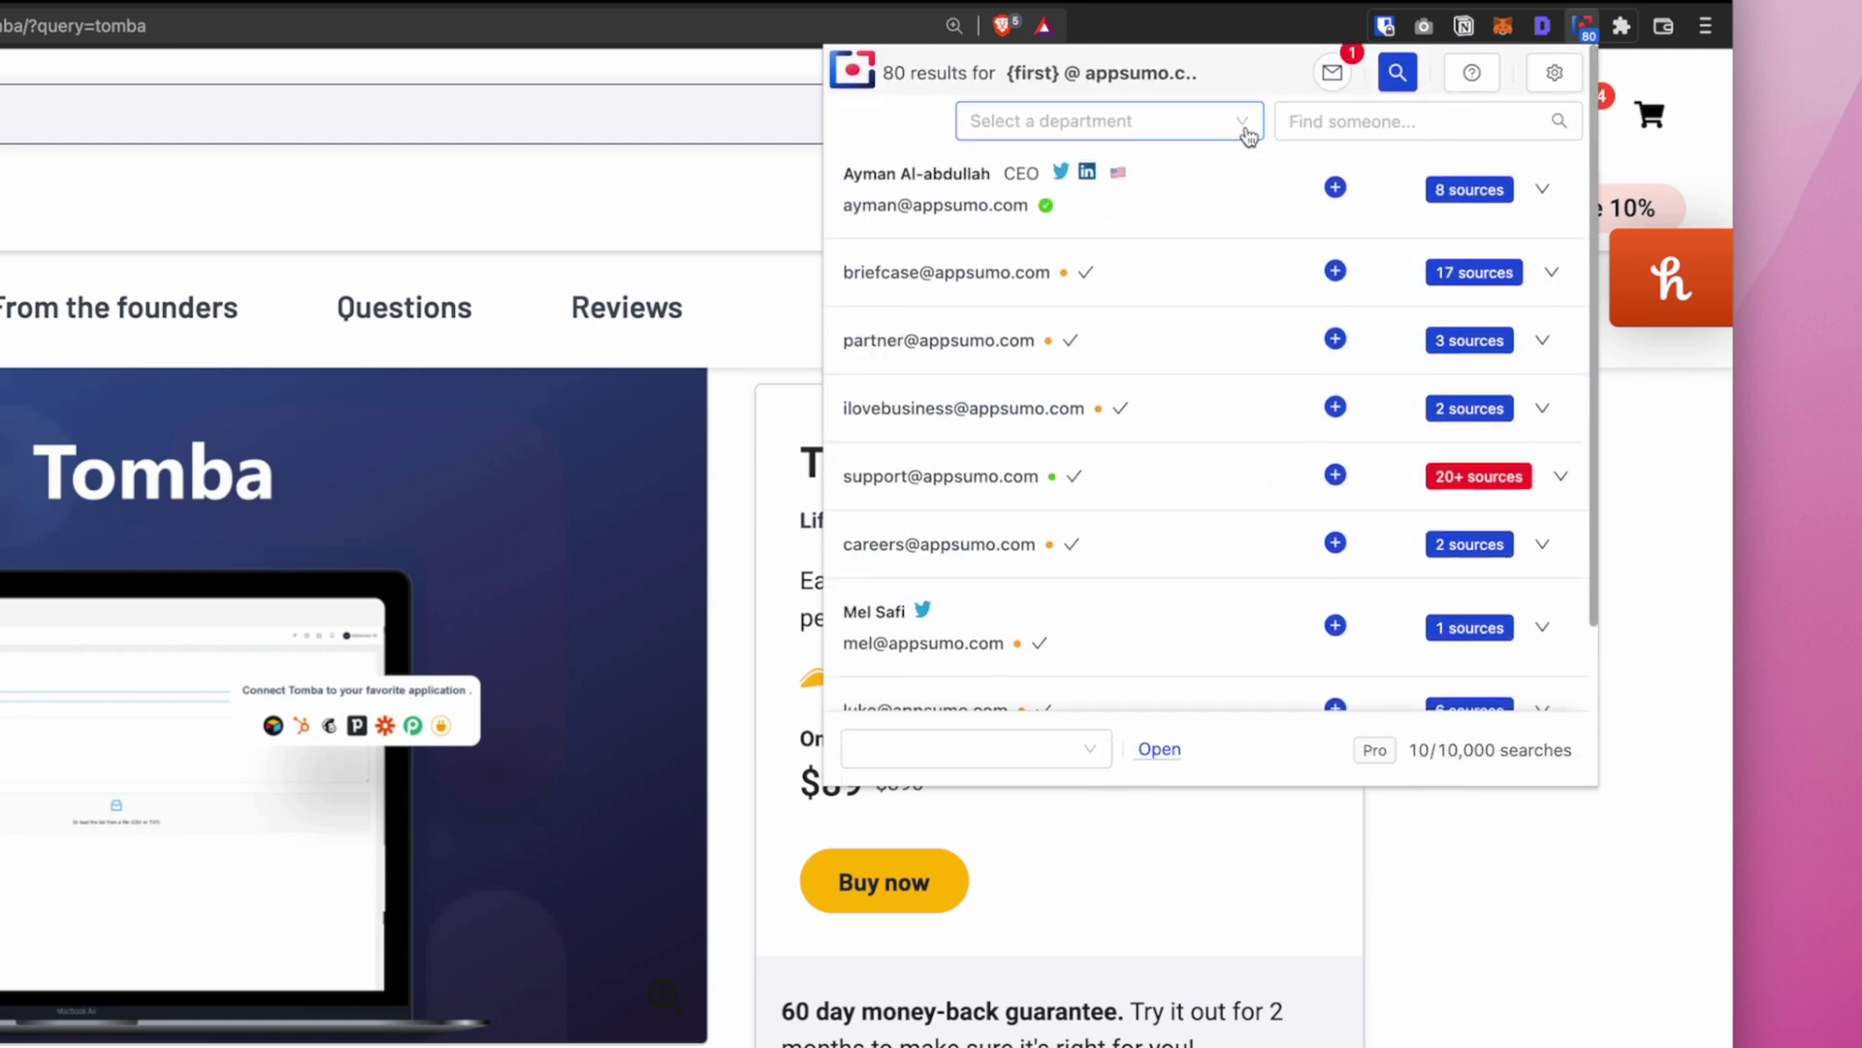
{"action": "left_click", "coordinate": [1249, 136]}
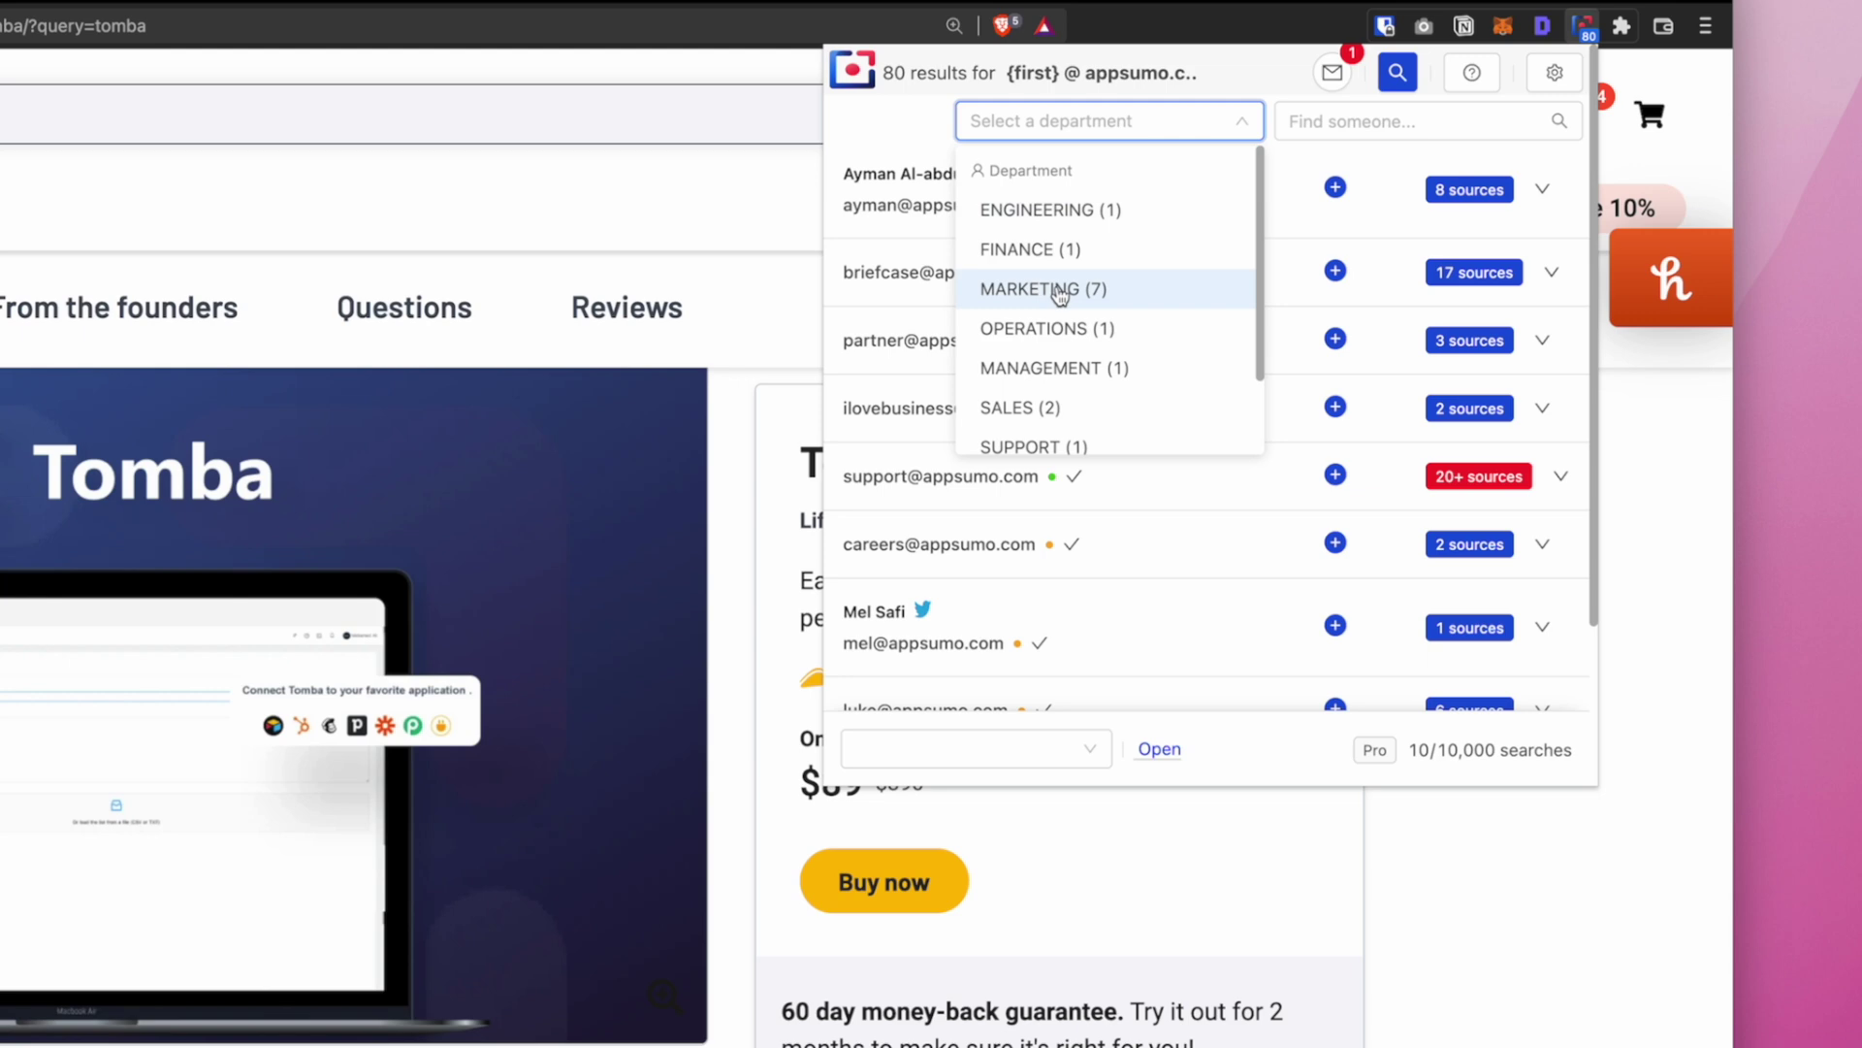
{"action": "scroll", "coordinate": [1057, 298], "scroll_direction": "down", "scroll_amount": 2}
{"action": "scroll", "coordinate": [1054, 296], "scroll_direction": "up", "scroll_amount": 2}
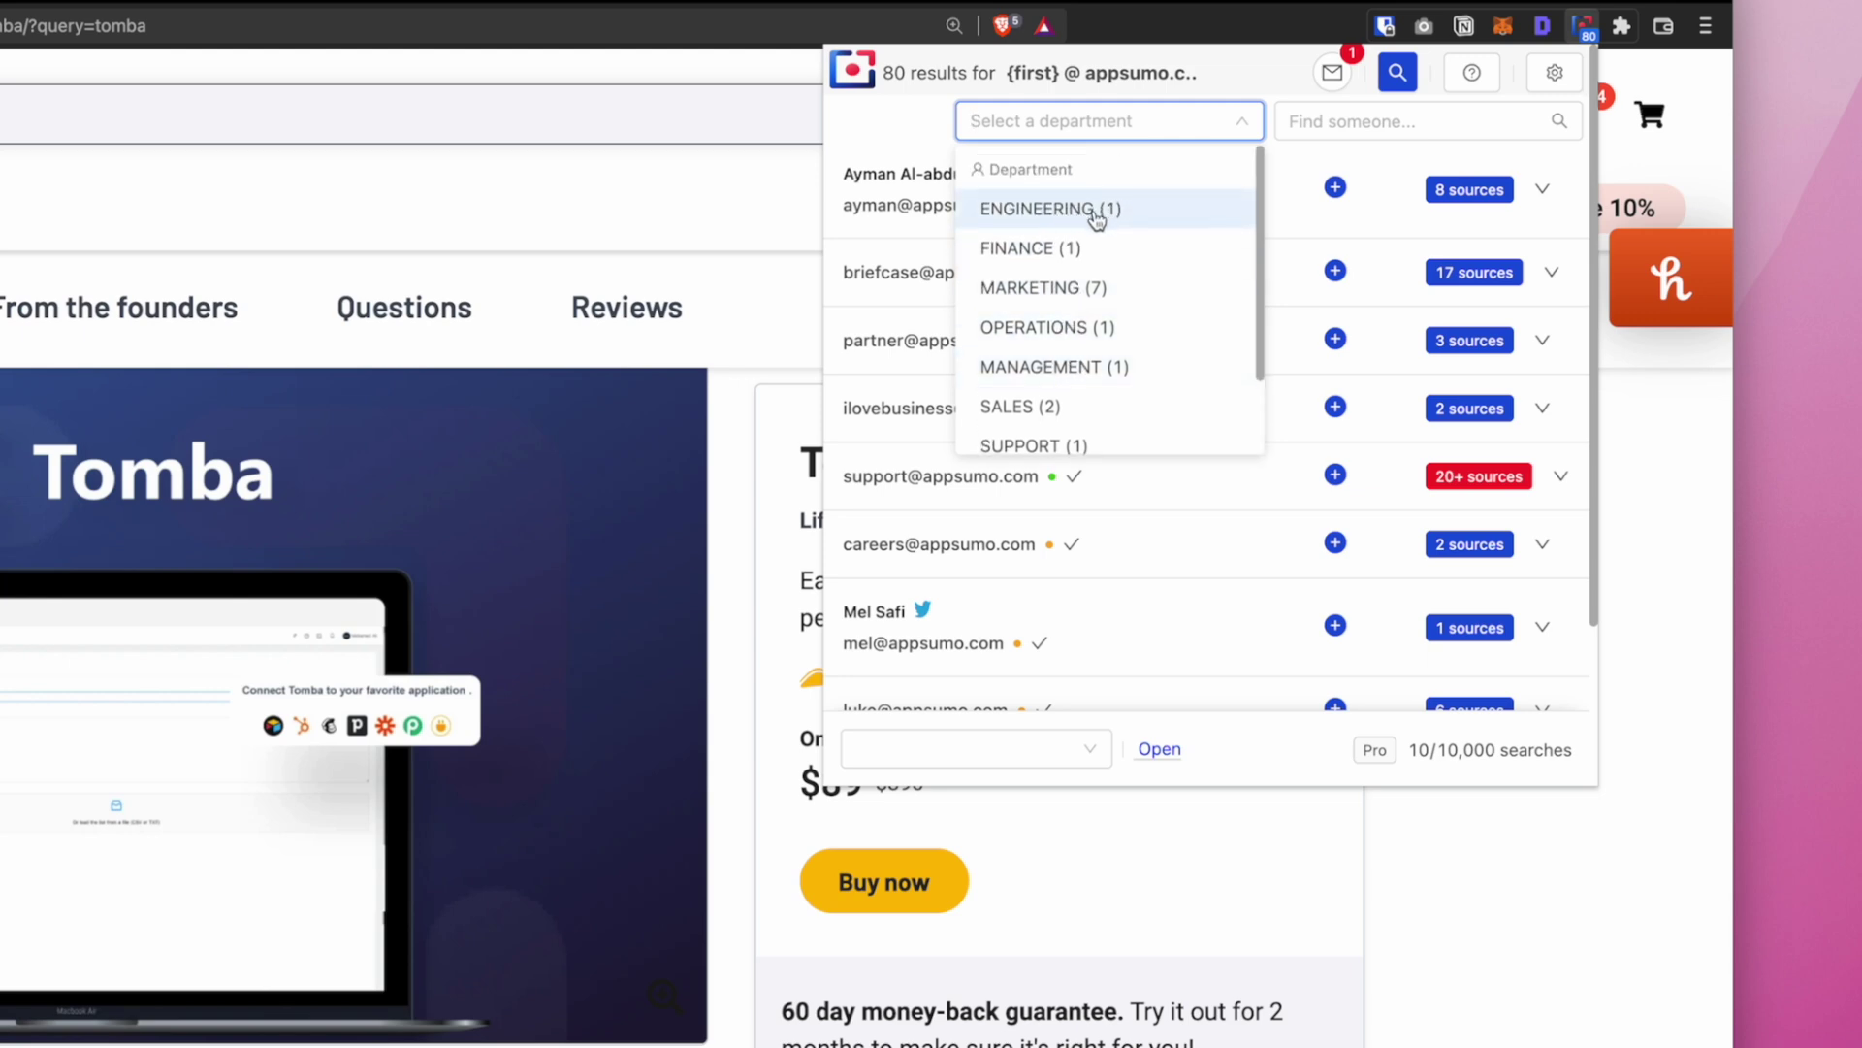
{"action": "scroll", "coordinate": [1096, 221], "scroll_direction": "down", "scroll_amount": 2}
{"action": "scroll", "coordinate": [1111, 254], "scroll_direction": "up", "scroll_amount": 2}
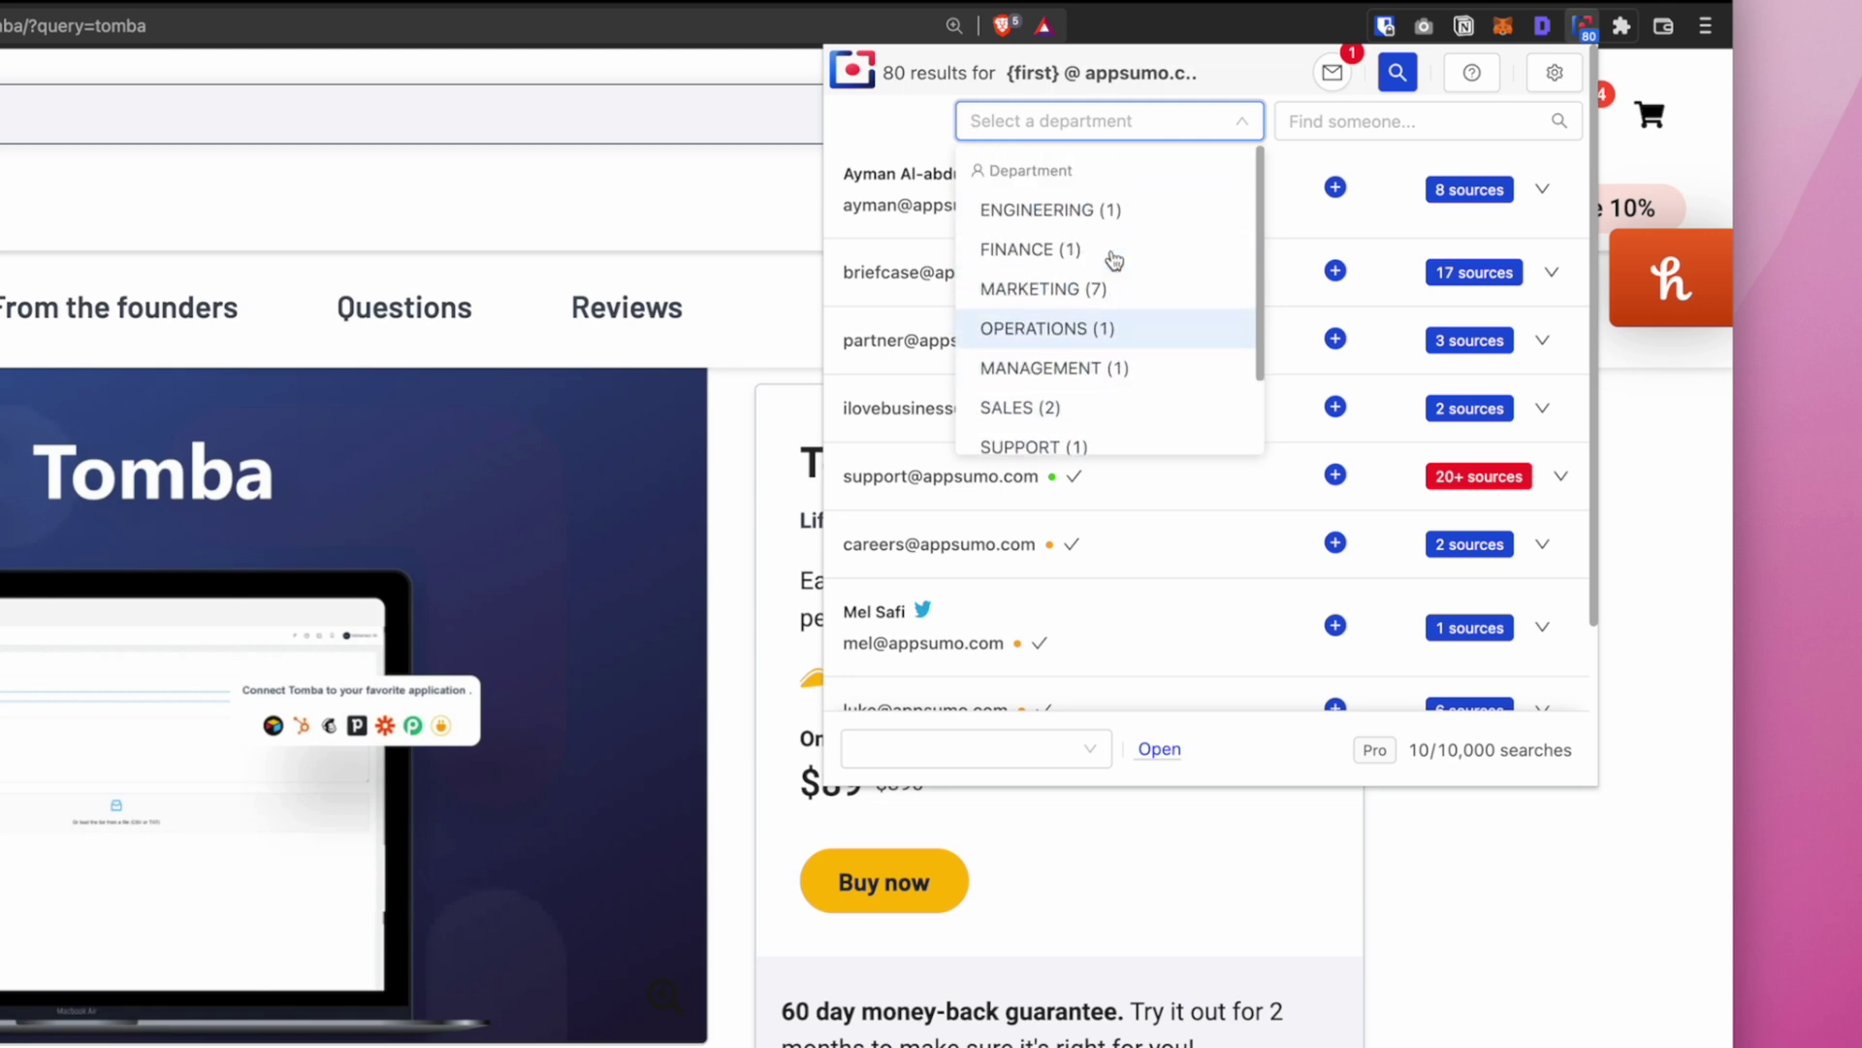
{"action": "left_click", "coordinate": [1108, 286]}
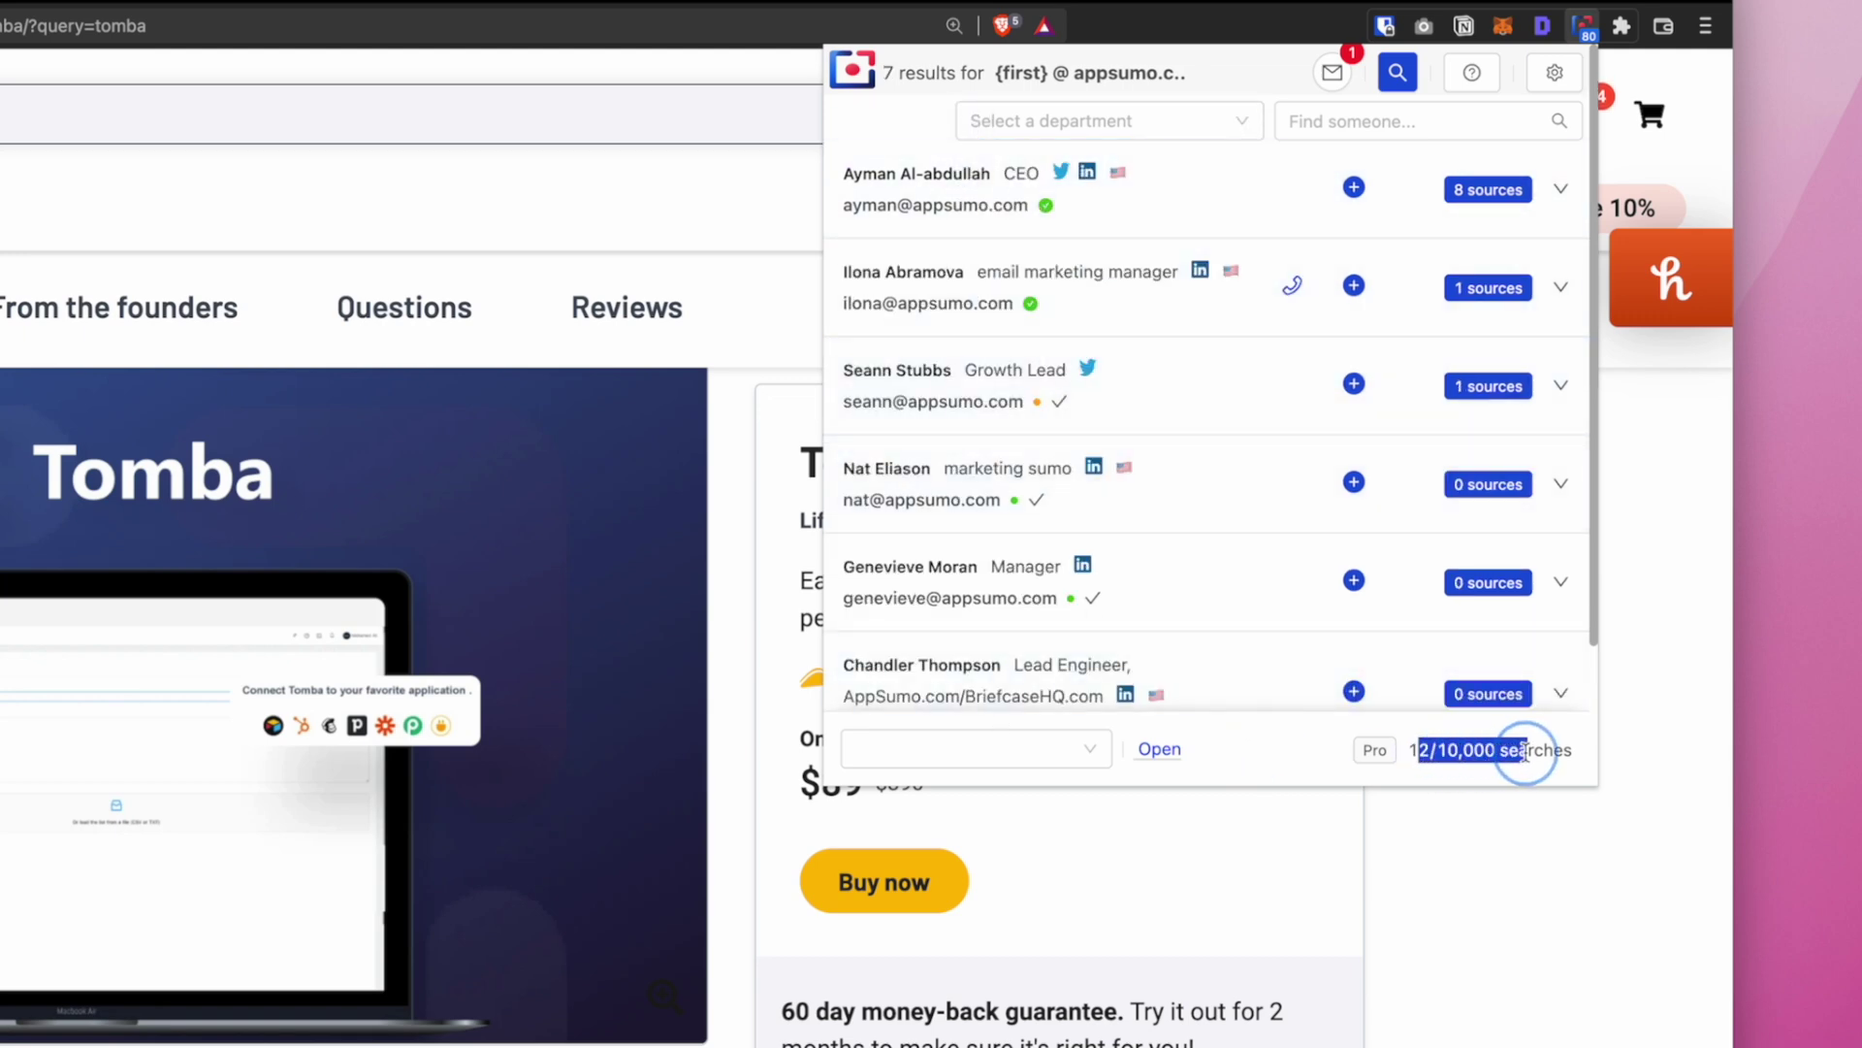
{"action": "left_click", "coordinate": [1251, 771]}
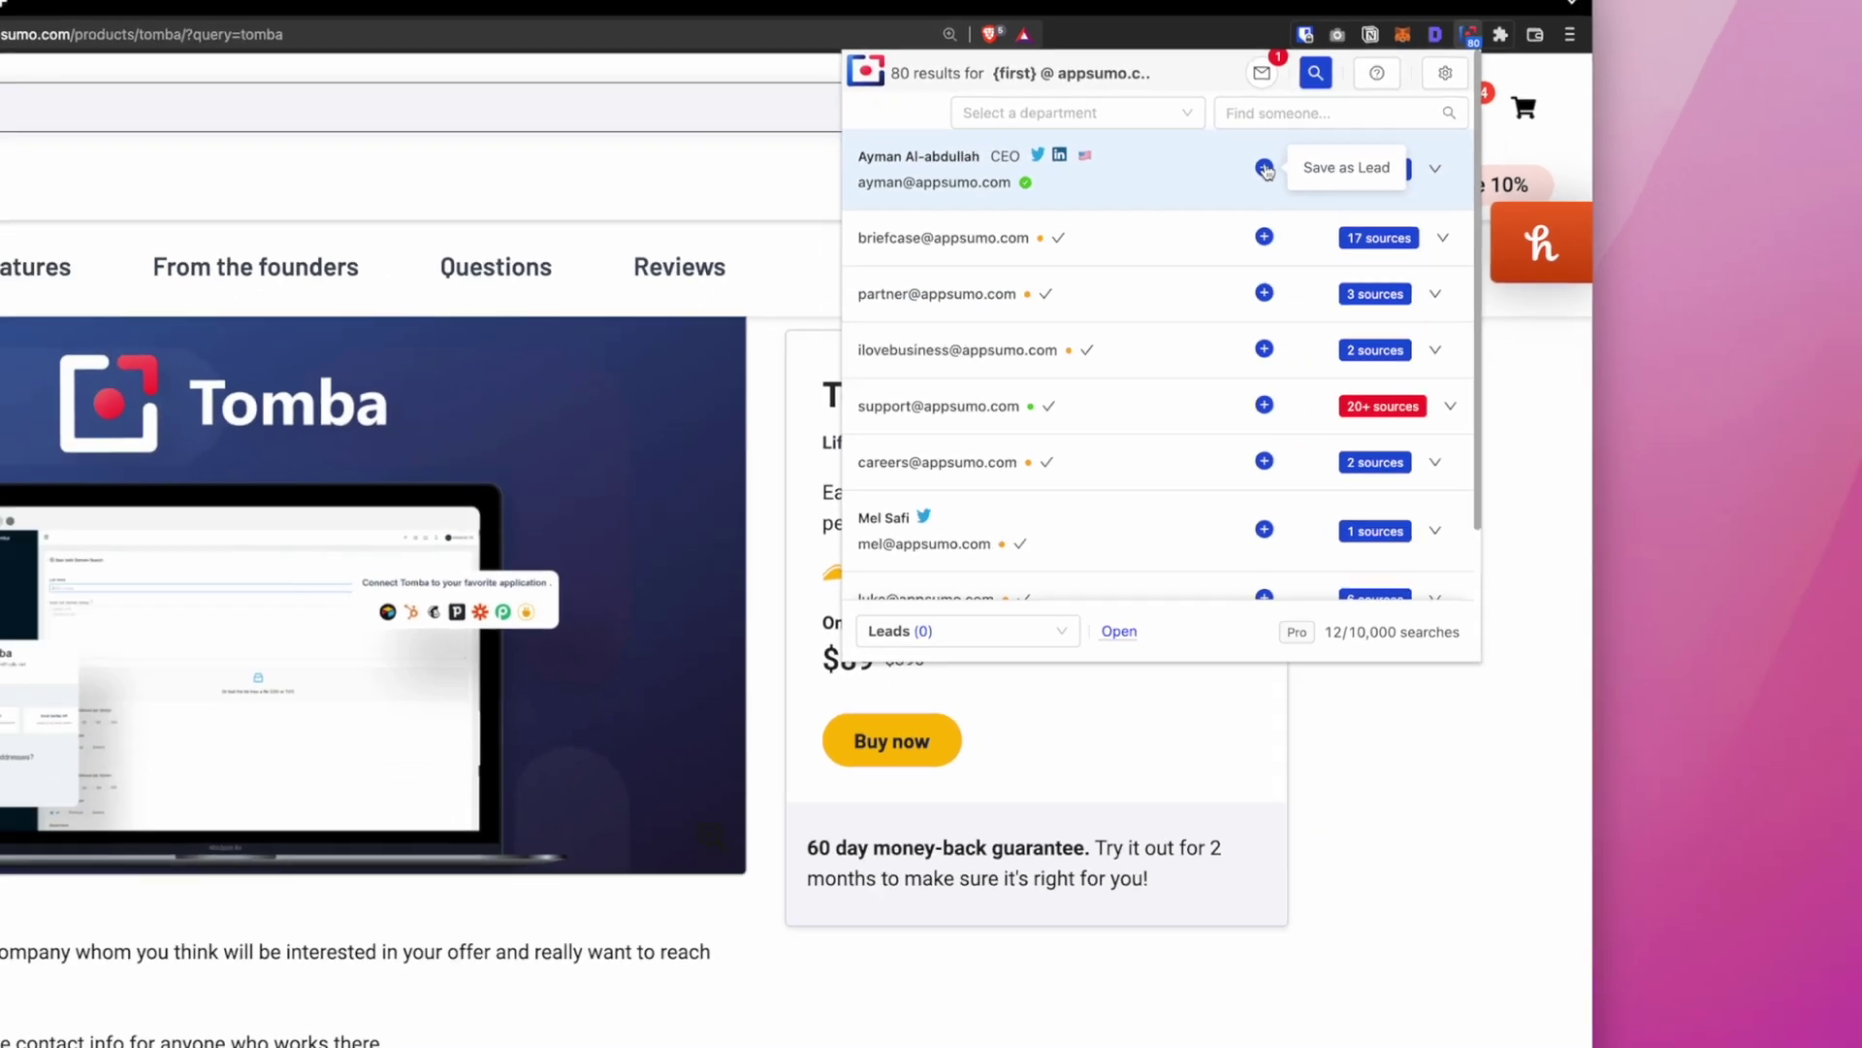
{"action": "key", "text": "Escape"}
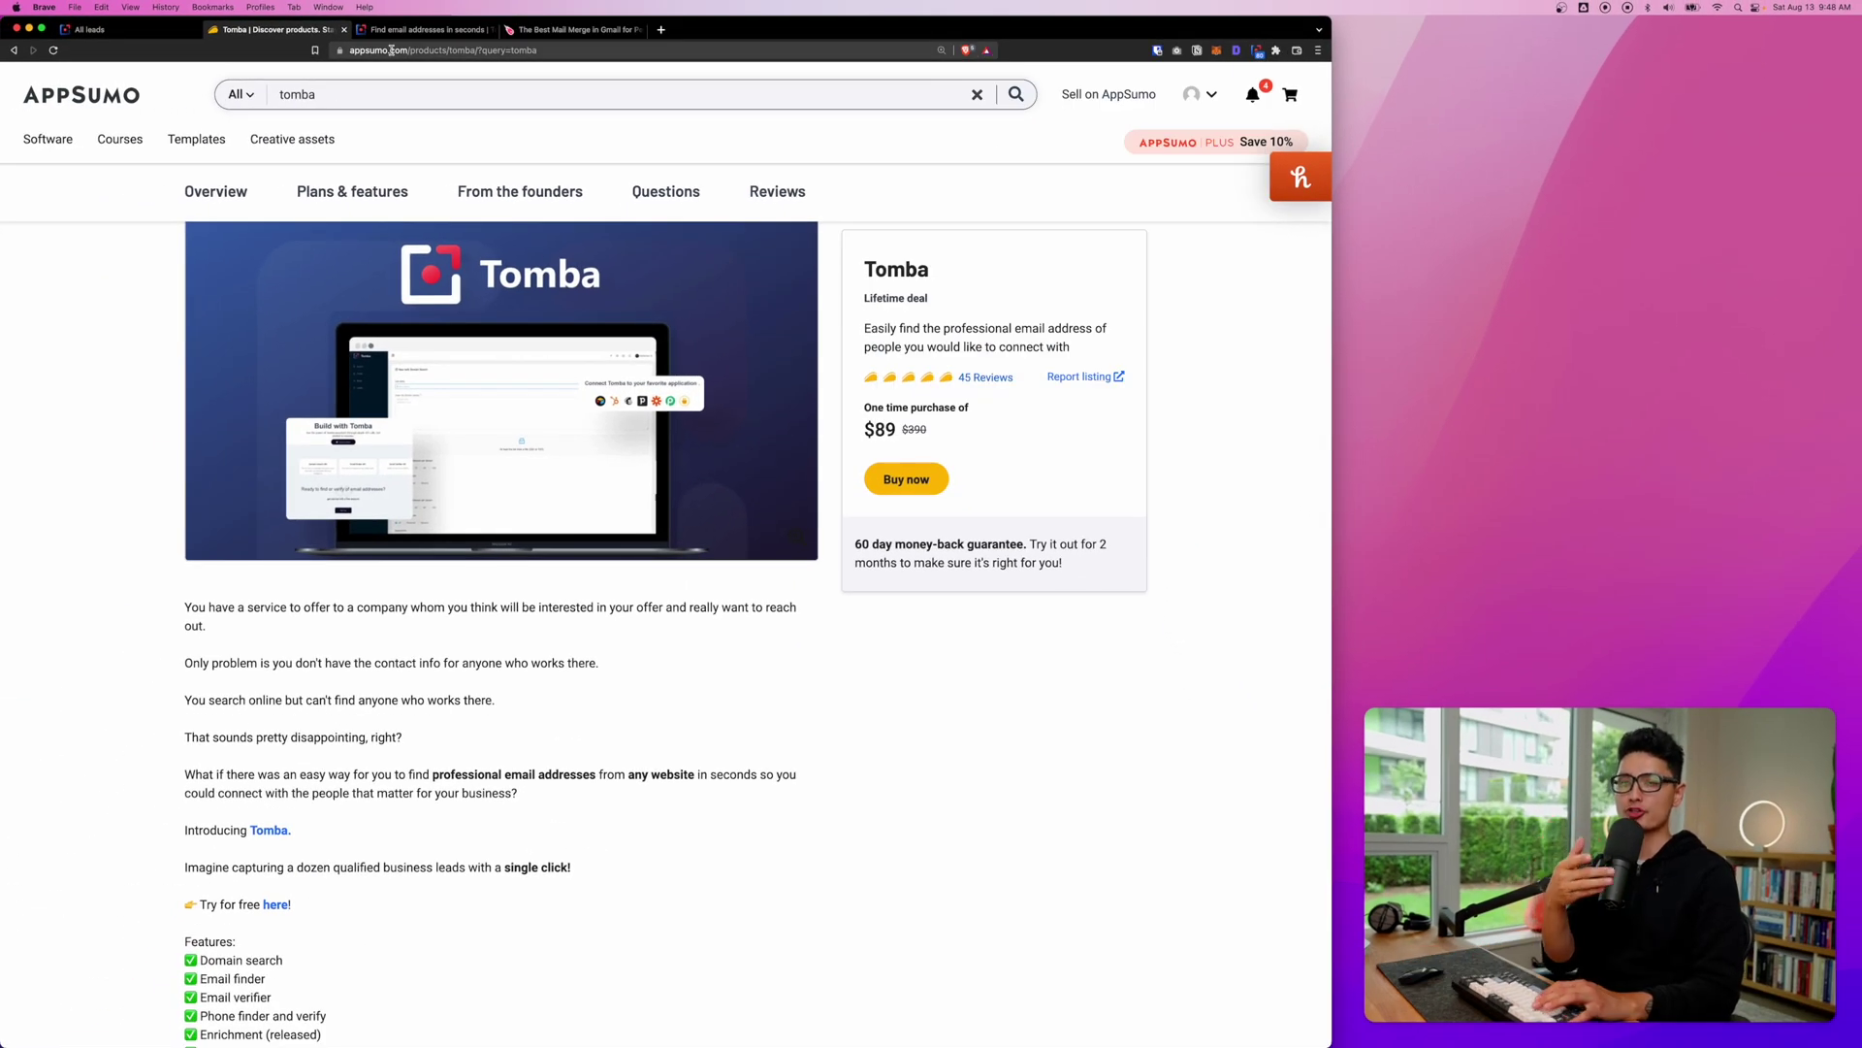
- List the email addresses found for tomba.io with the Tomba extension
{"action": "key", "text": "super+3"}
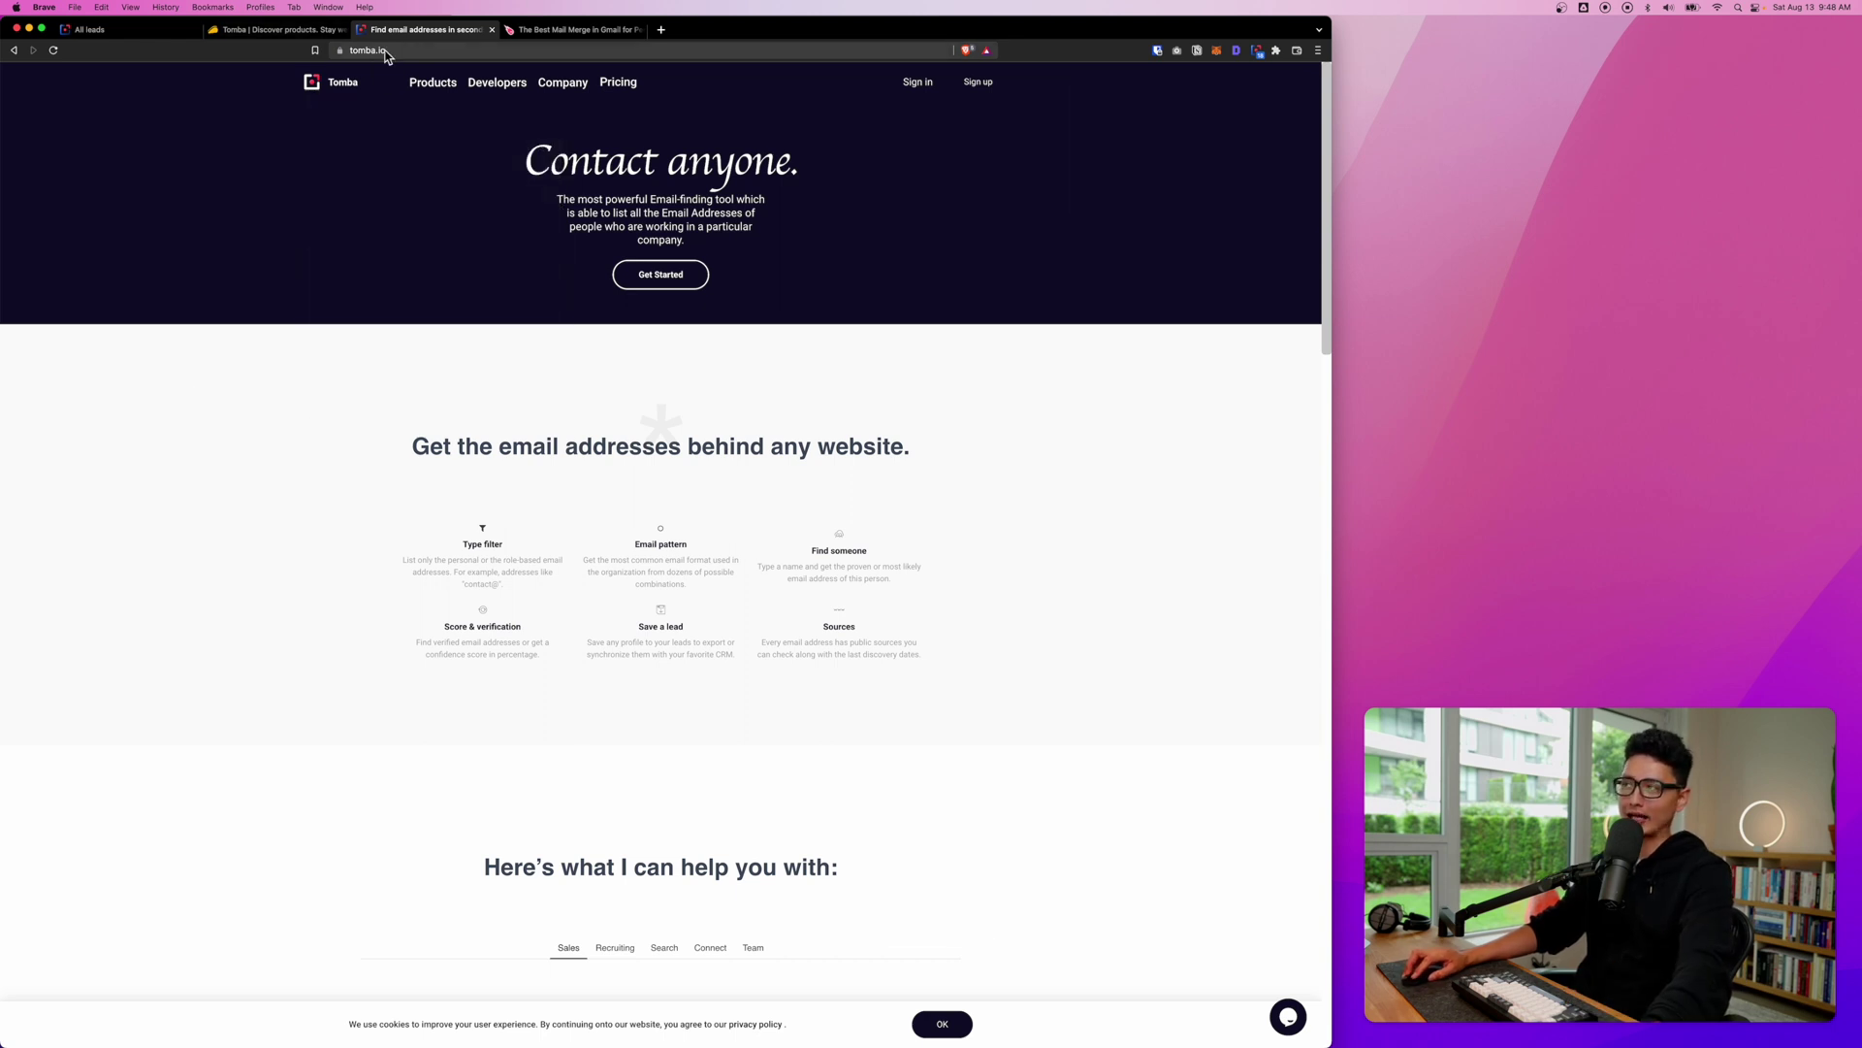
{"action": "left_click", "coordinate": [1259, 50]}
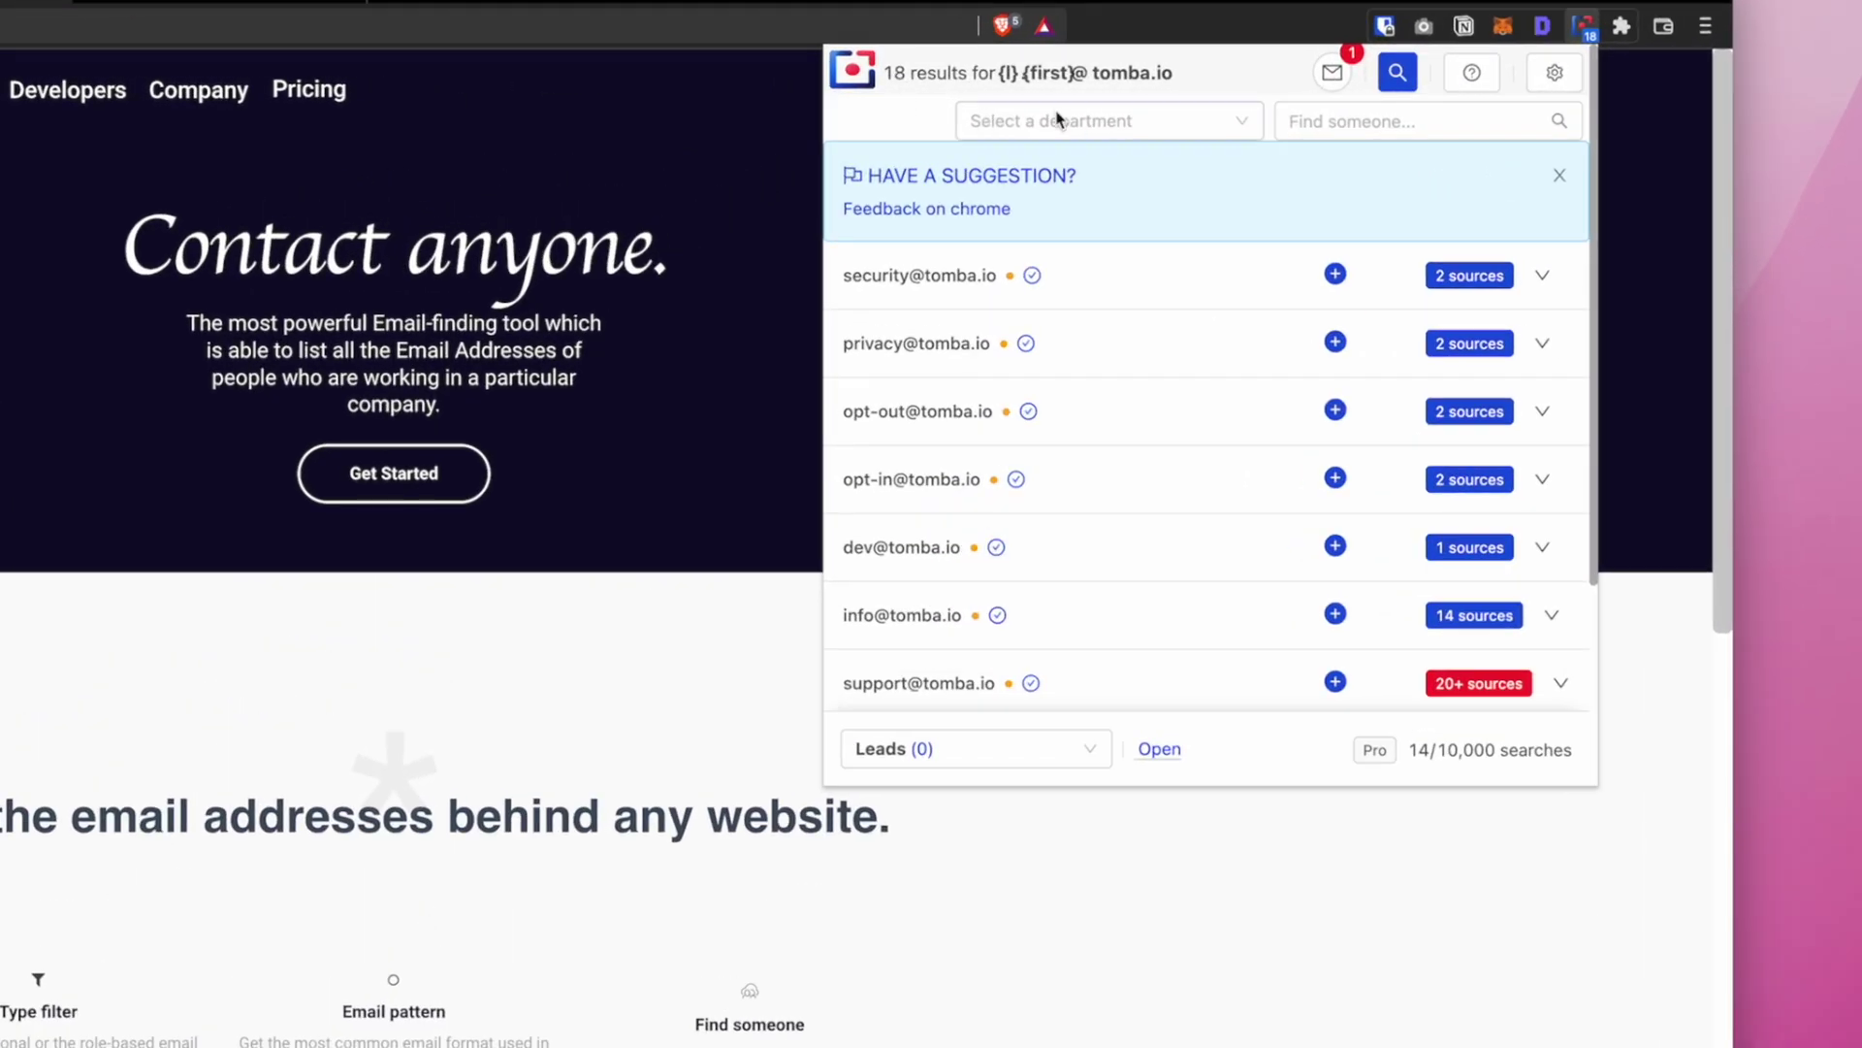
{"action": "scroll", "coordinate": [1067, 155], "scroll_direction": "down", "scroll_amount": 3}
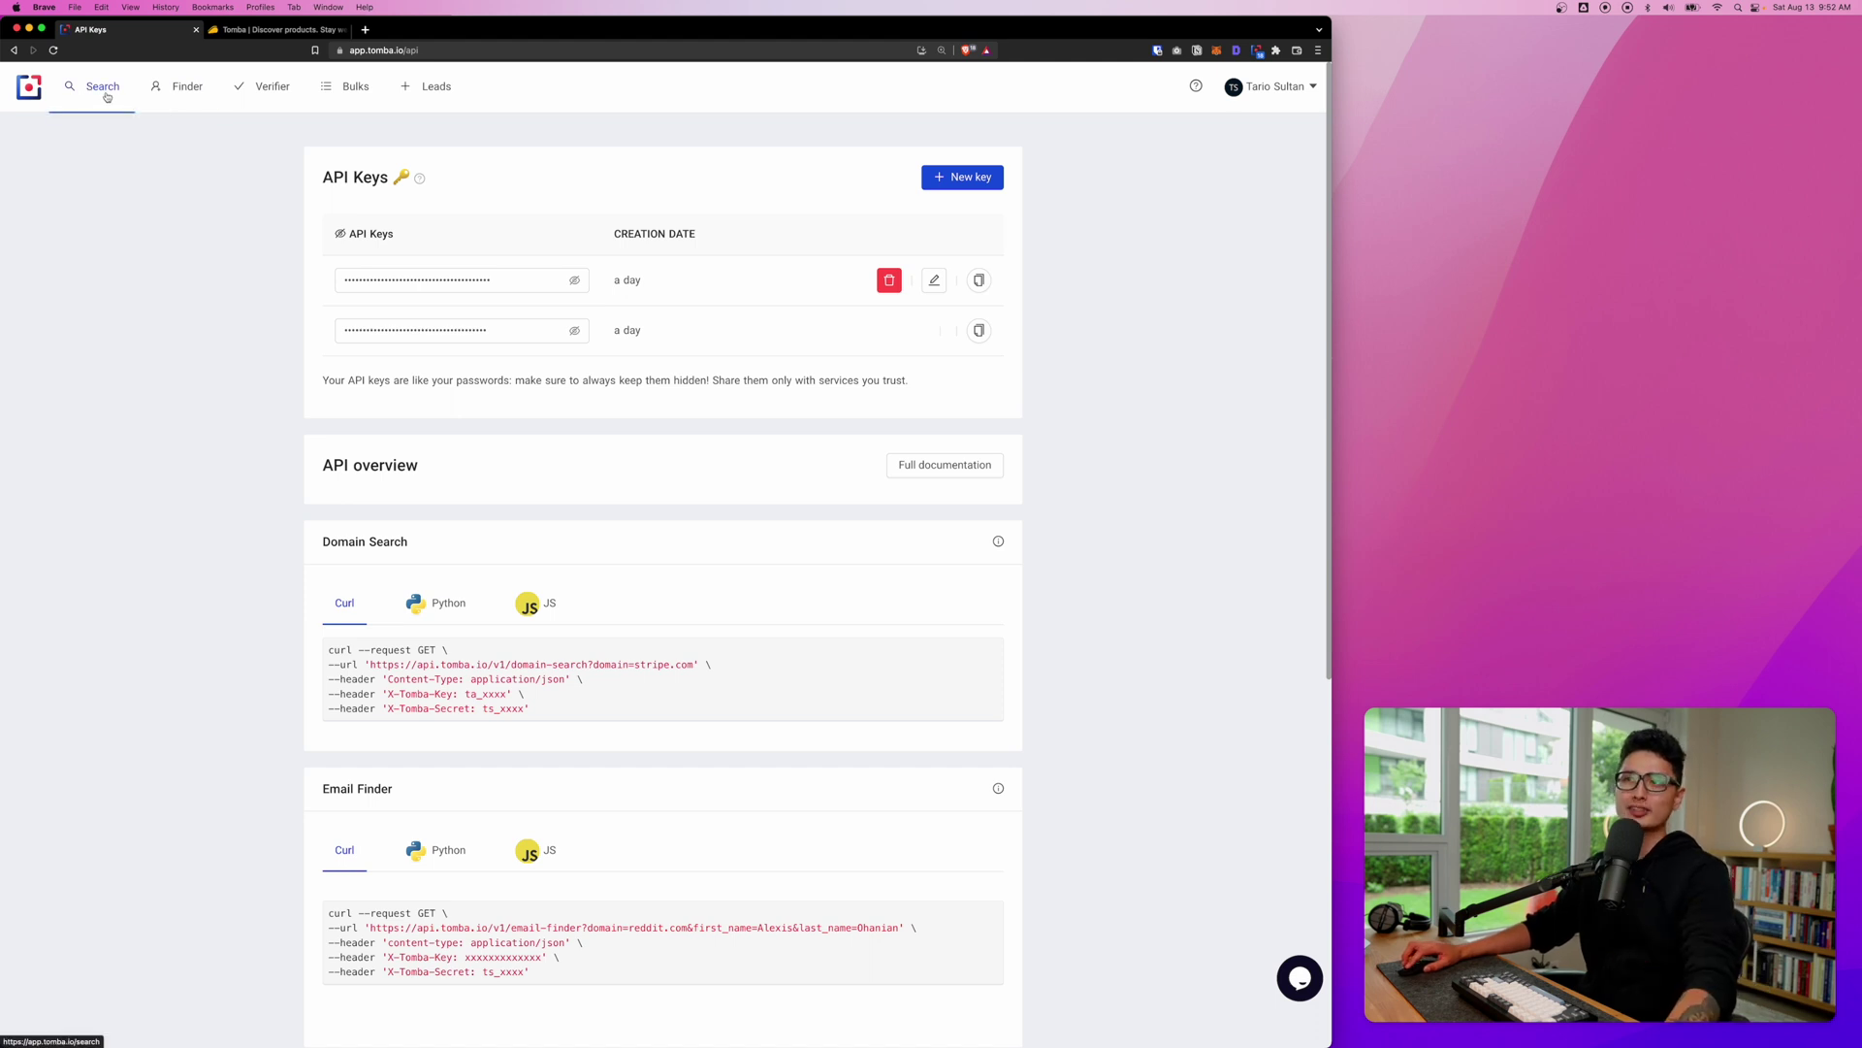
- Scroll the API page down to the Status section and return to the AppSumo tab
{"action": "scroll", "coordinate": [344, 439], "scroll_direction": "down", "scroll_amount": 6}
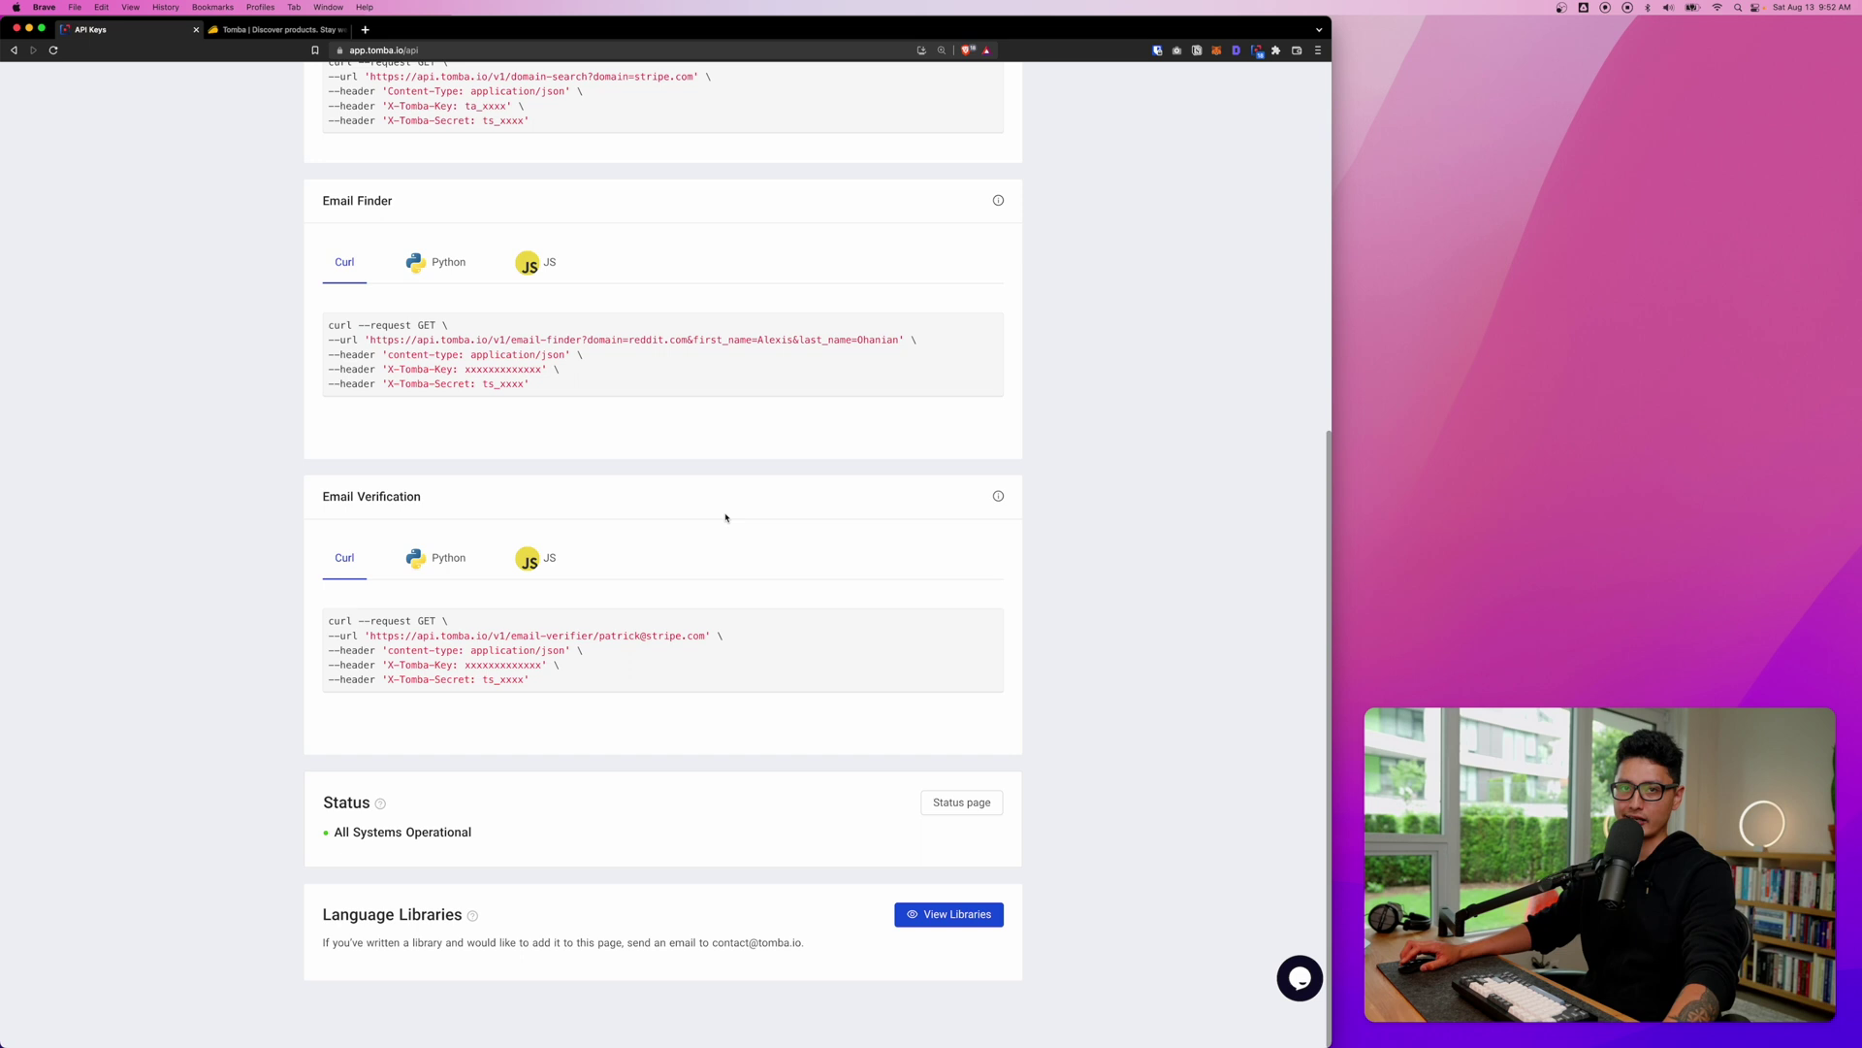
{"action": "key", "text": "ctrl+Tab"}
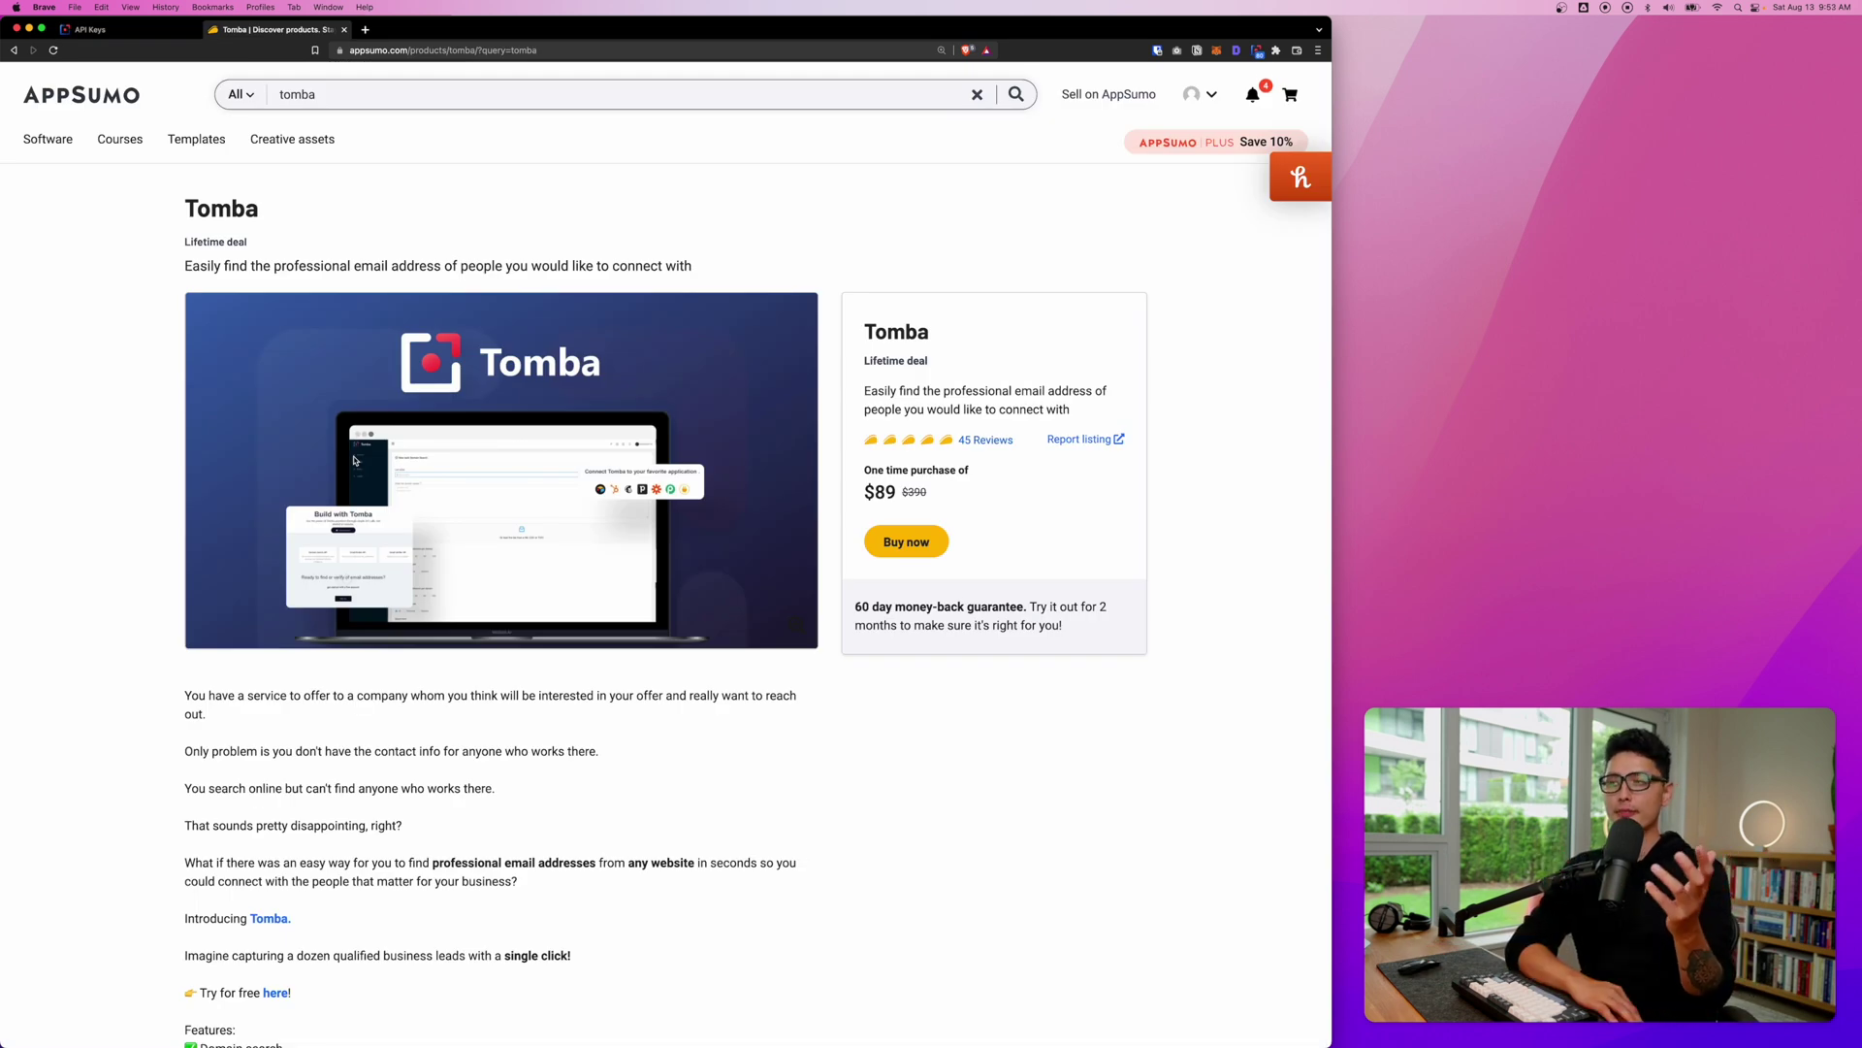